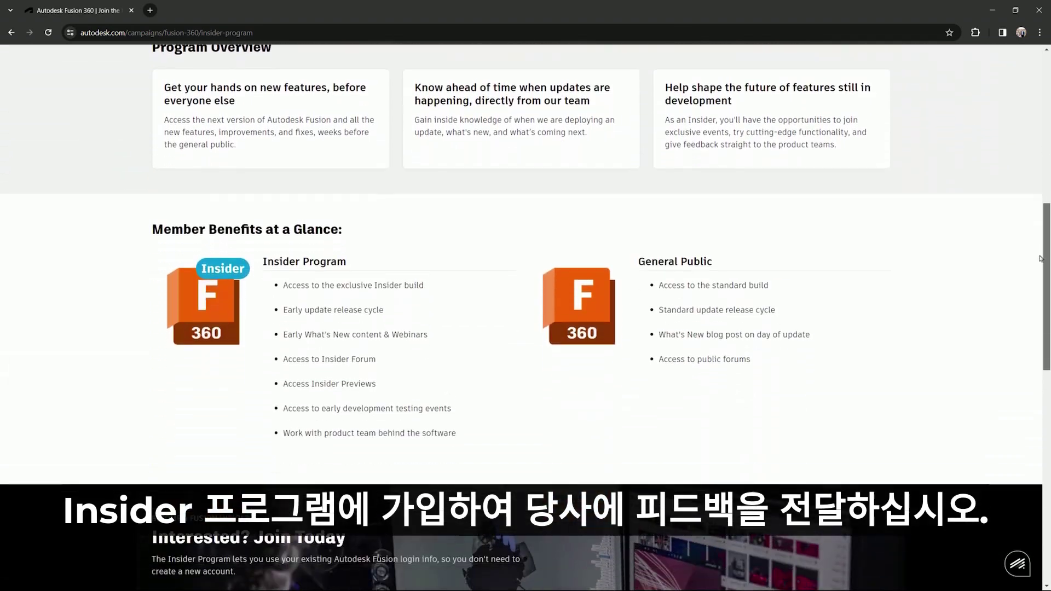
Step: Go to the join section of the Fusion Insider Program page and start joining the program
{"action": "scroll", "coordinate": [1027, 379], "scroll_direction": "down", "scroll_amount": 2}
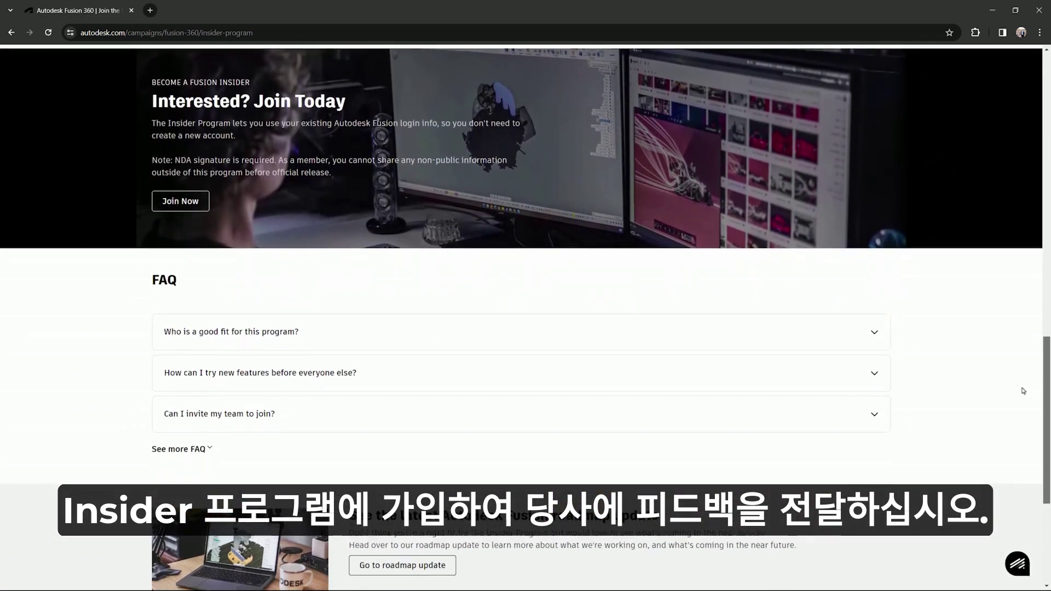
{"action": "left_click", "coordinate": [179, 184]}
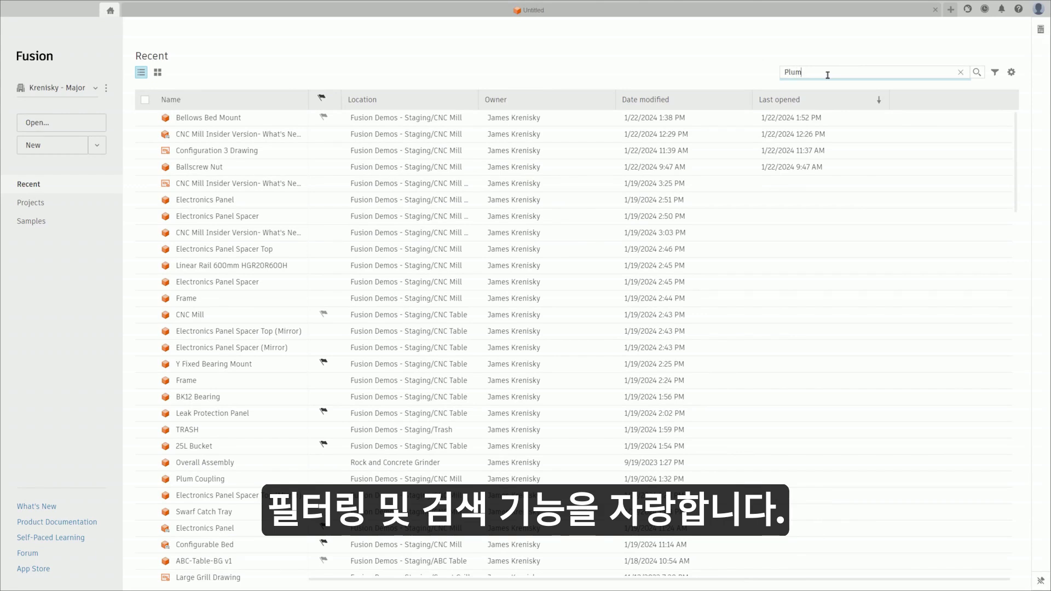
Step: Search the recent files for "Plum", close the results, and filter the recent list to Fusion Drawing files
{"action": "key", "text": "Return"}
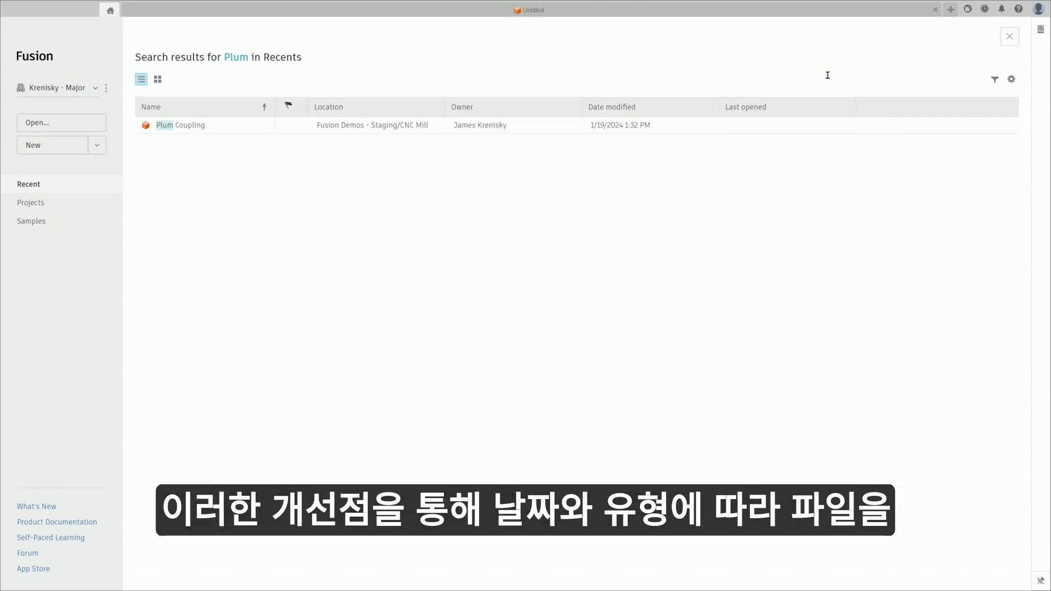
{"action": "left_click", "coordinate": [1016, 40]}
{"action": "left_click", "coordinate": [995, 73]}
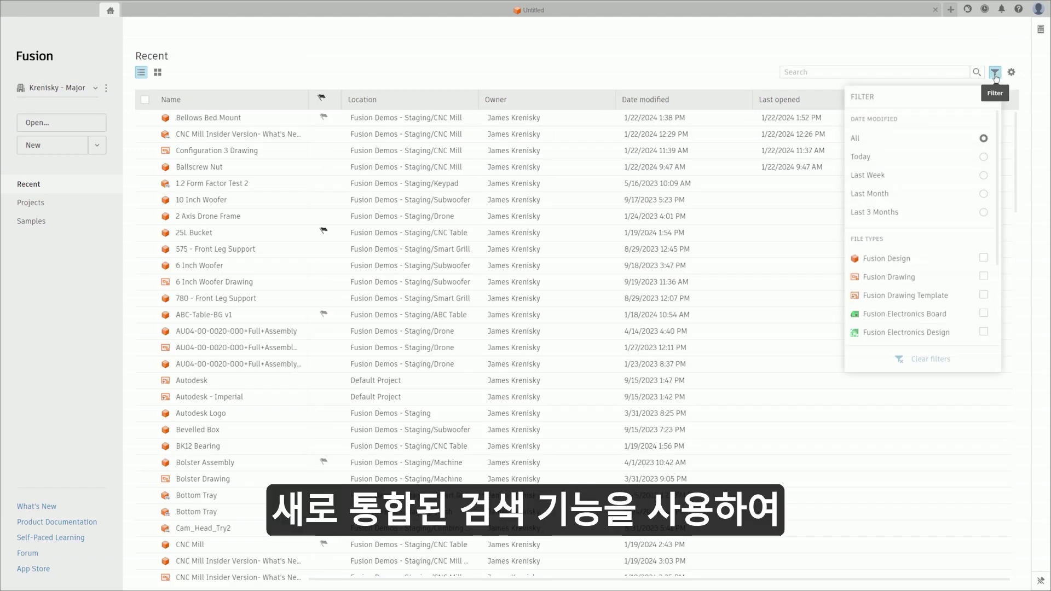
{"action": "left_click", "coordinate": [983, 277]}
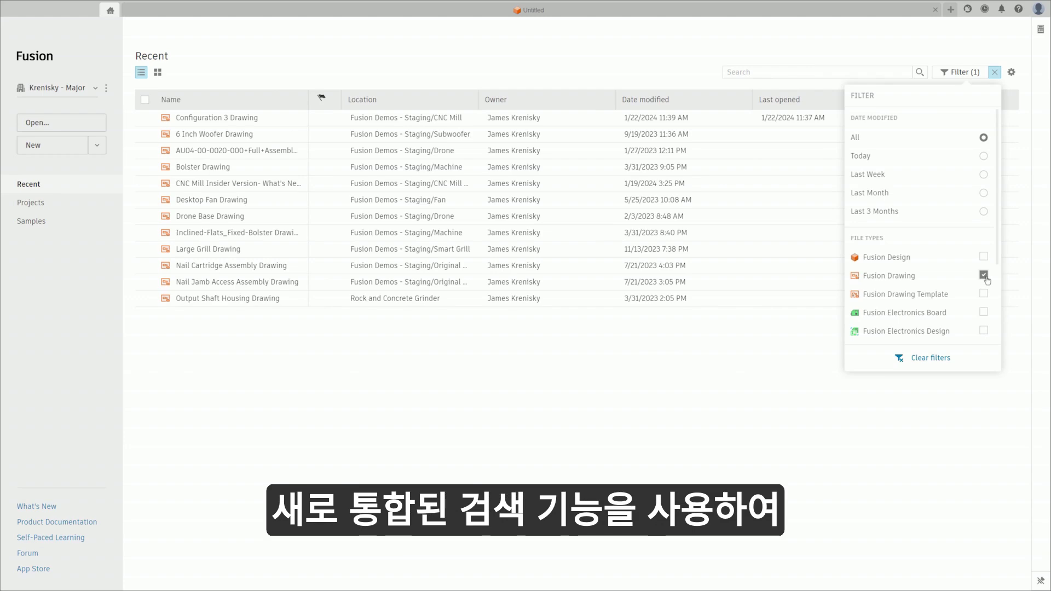
{"action": "left_click", "coordinate": [425, 340]}
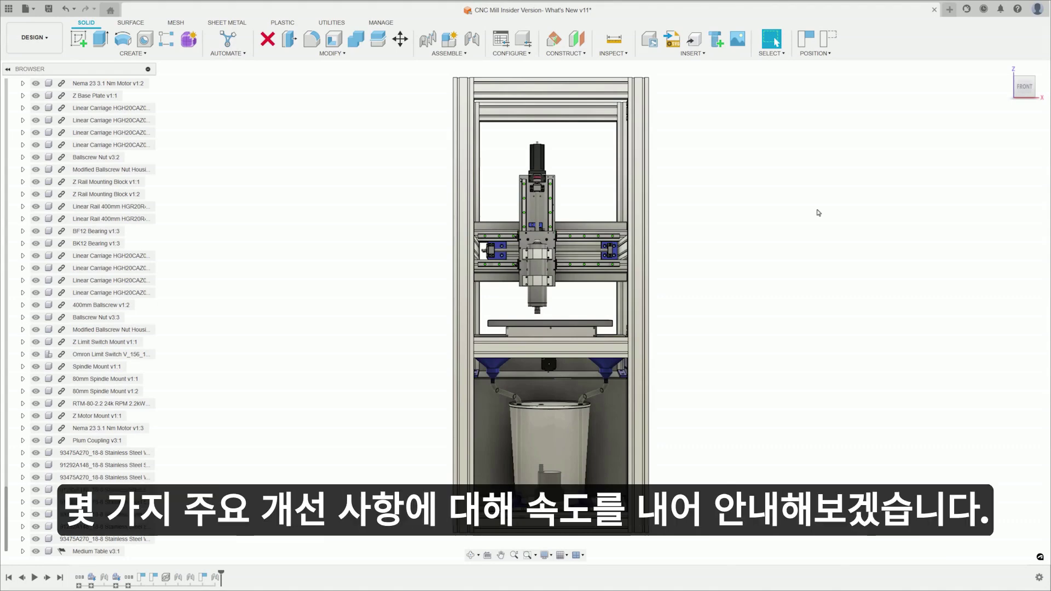
Step: Measure the height of the CNC mill frame along its outer edge and the angle to a third vertex near the table
{"action": "left_click", "coordinate": [614, 39]}
{"action": "left_click", "coordinate": [454, 77]}
{"action": "left_click", "coordinate": [453, 534]}
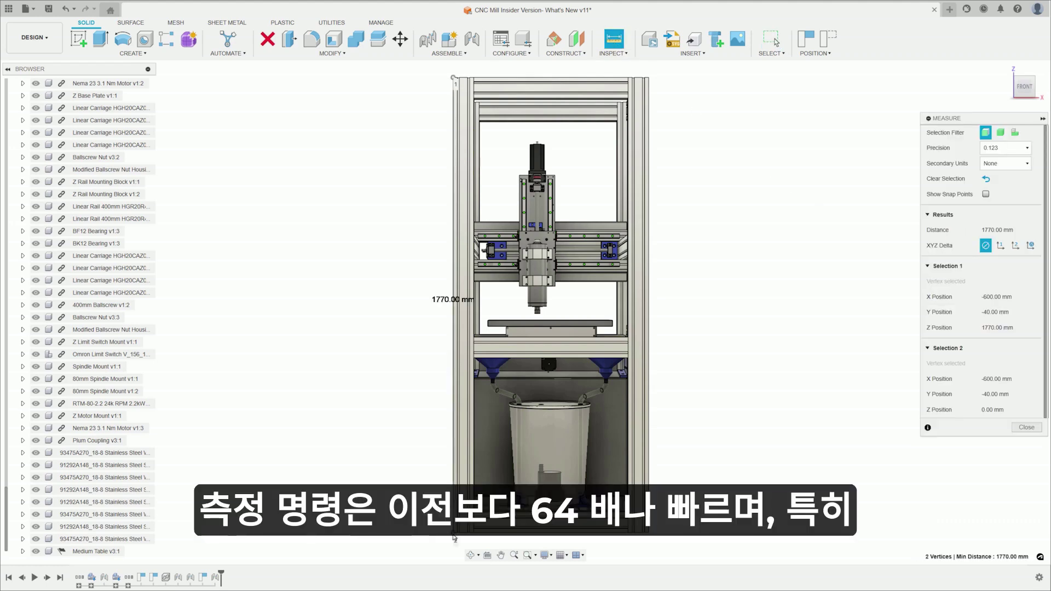
{"action": "left_click", "coordinate": [558, 366]}
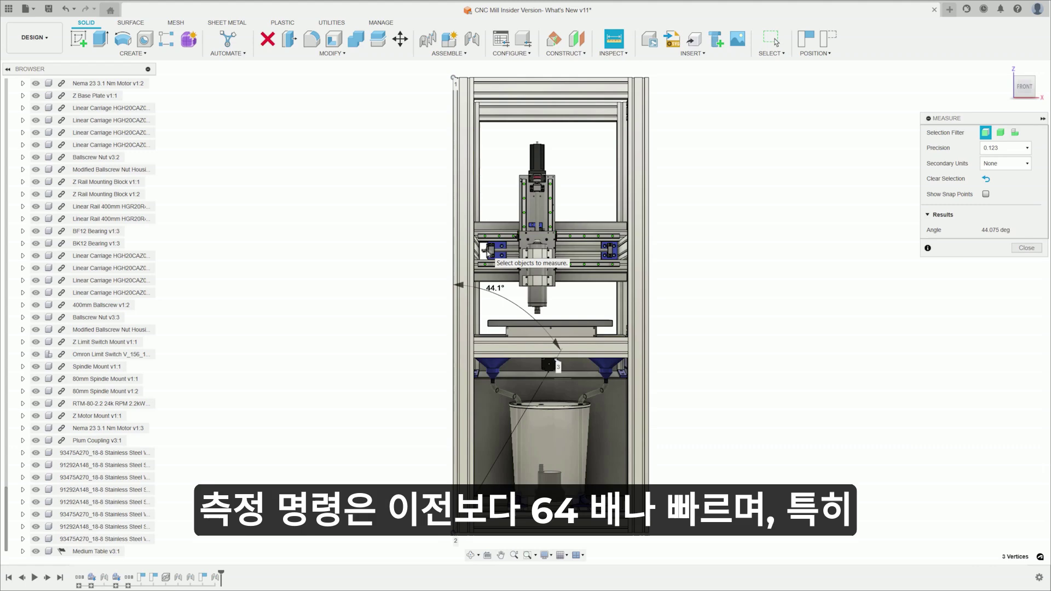
{"action": "key", "text": "Escape"}
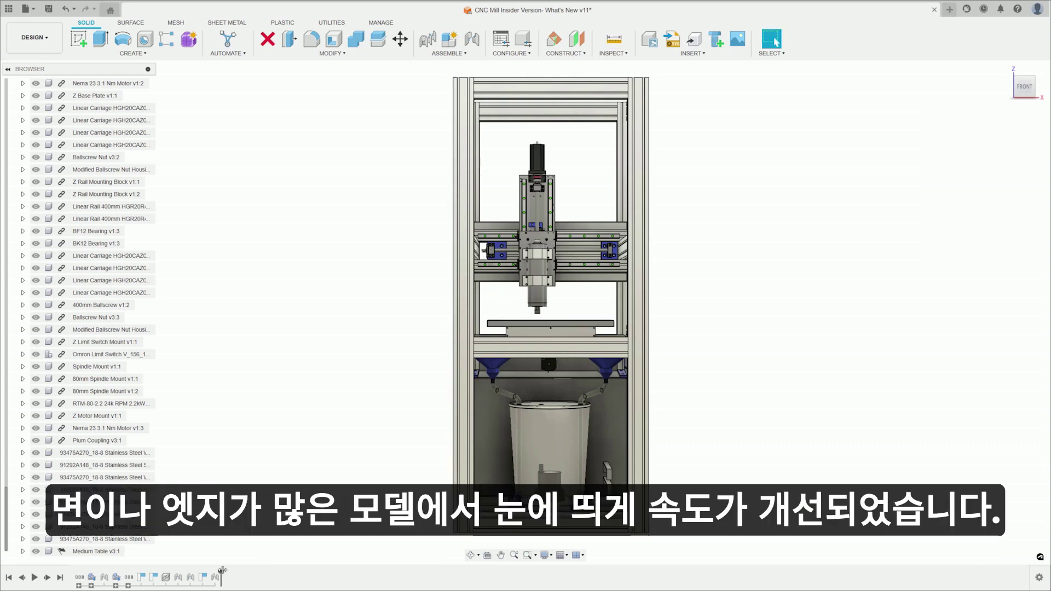
Step: Insert the Ballscrew Nut component from the CNC Mill project folder into the current design
{"action": "mouse_move", "coordinate": [221, 576]}
{"action": "left_mouse_down"}
{"action": "mouse_move", "coordinate": [147, 576]}
{"action": "mouse_move", "coordinate": [221, 576]}
{"action": "left_mouse_up"}
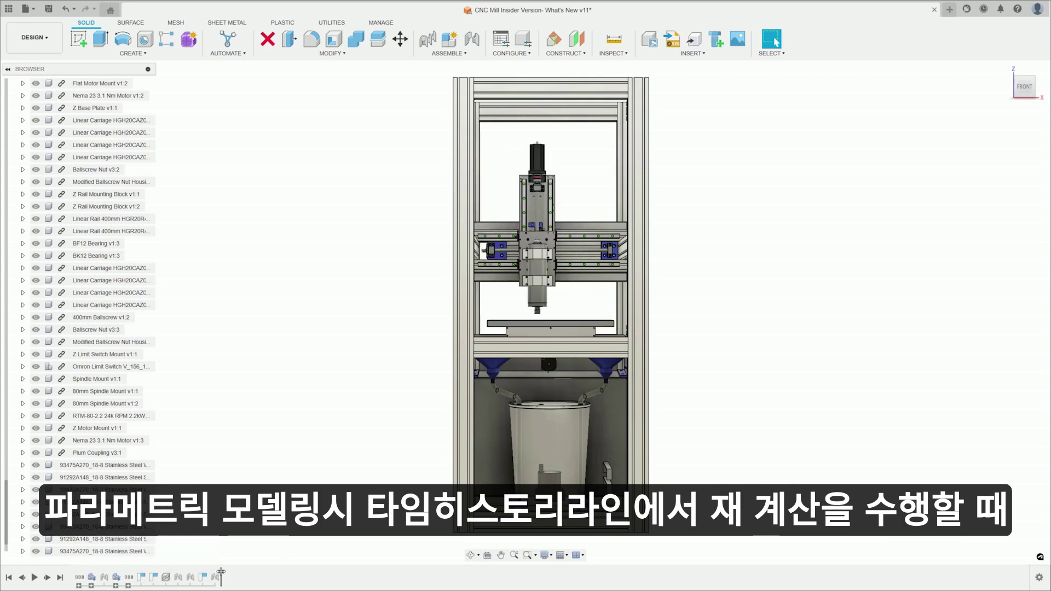
{"action": "left_click", "coordinate": [8, 9]}
{"action": "right_click", "coordinate": [112, 277]}
{"action": "left_click", "coordinate": [142, 291]}
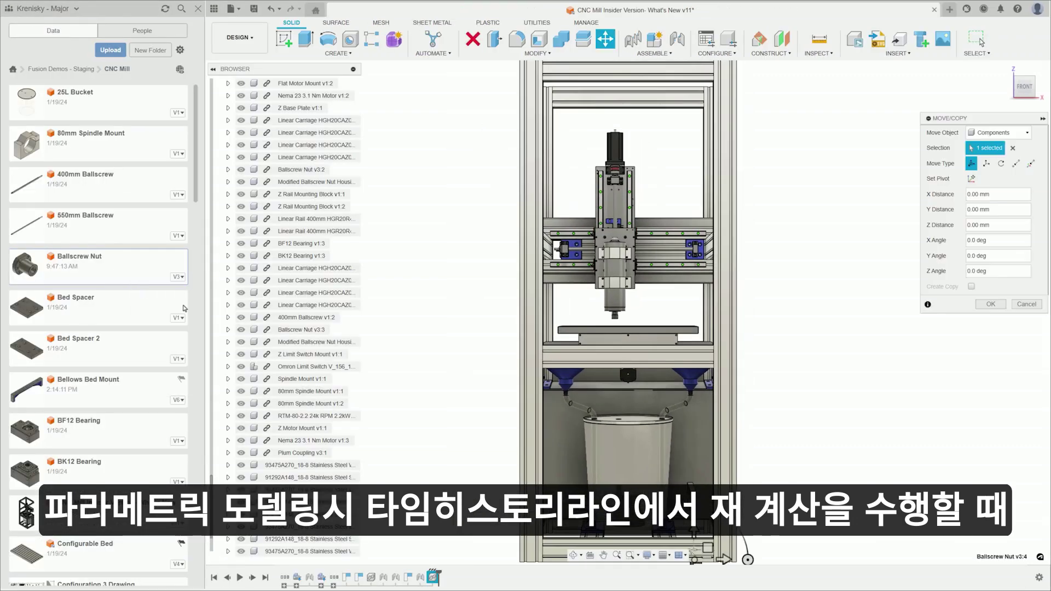
{"action": "left_click", "coordinate": [991, 308]}
{"action": "left_click", "coordinate": [214, 9]}
Step: Look at the CNC Mill project's files in the Open dialog, cancel it, and save the current design
{"action": "key", "text": "ctrl+o"}
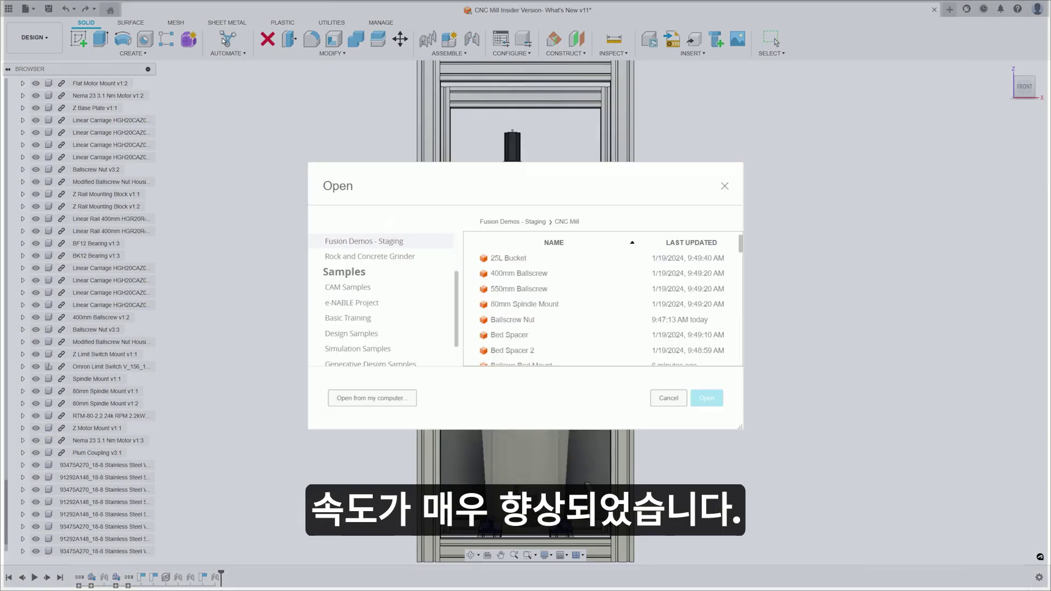
{"action": "key", "text": "Escape"}
{"action": "key", "text": "ctrl+s"}
{"action": "key", "text": "Return"}
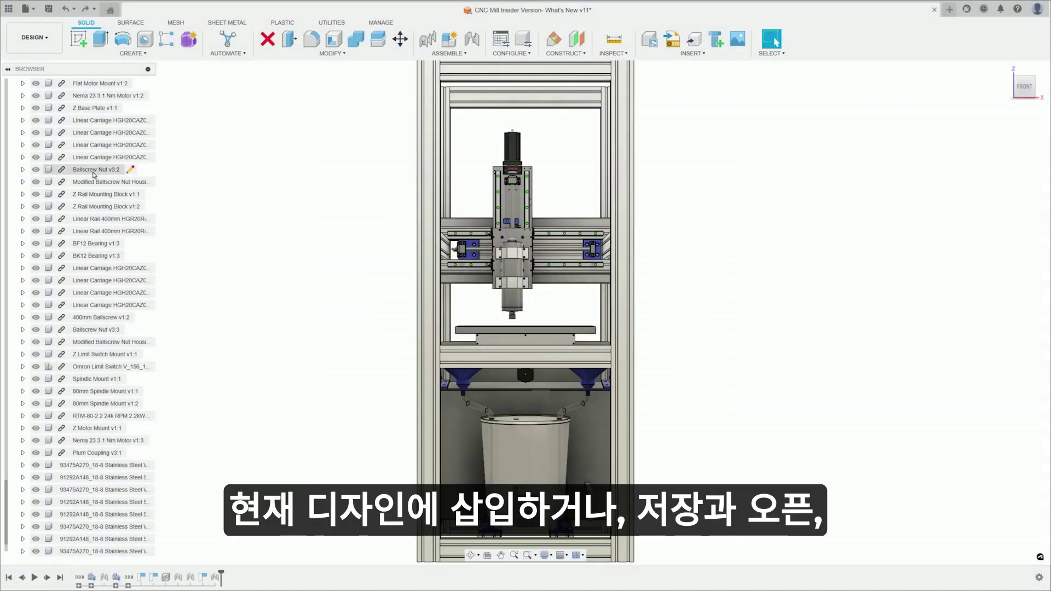
{"action": "right_click", "coordinate": [94, 172]}
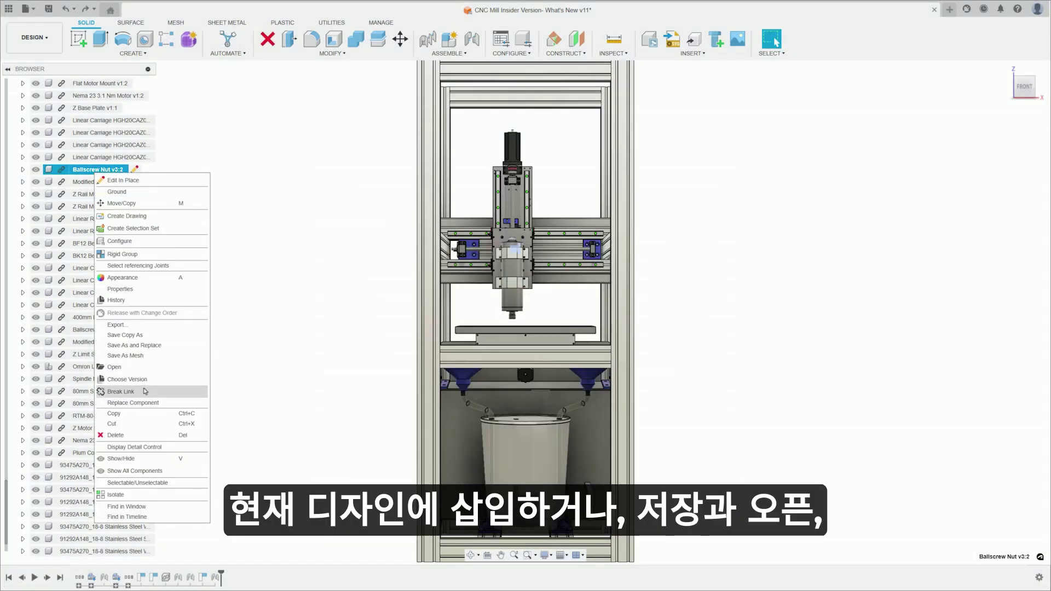
Step: Set up a rigid joint between the Medium Table and the Y Bellows Mount Outer component
{"action": "left_click", "coordinate": [473, 42]}
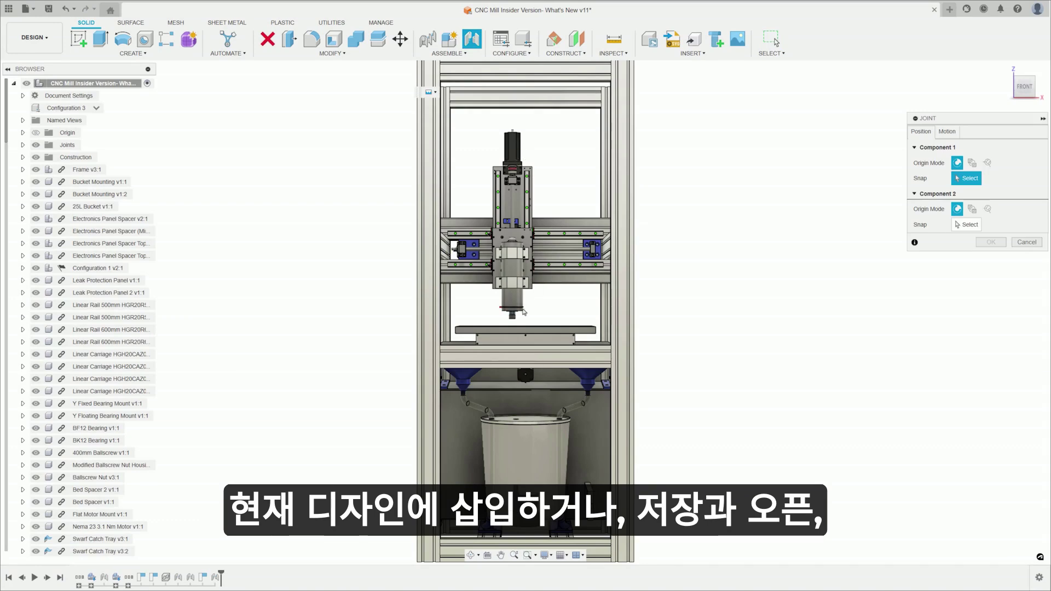
{"action": "left_click", "coordinate": [527, 334]}
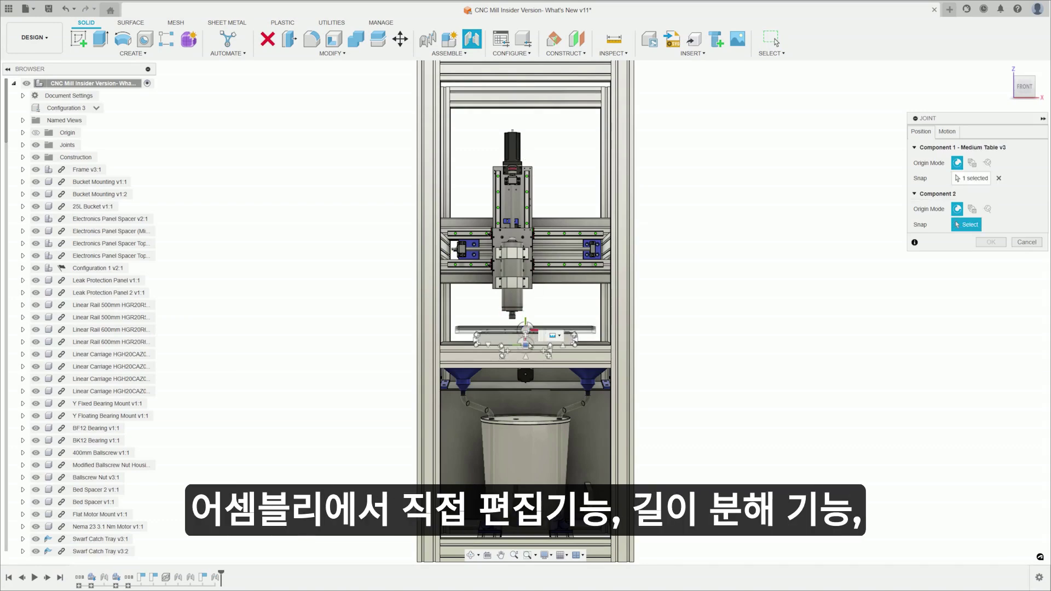
{"action": "left_click", "coordinate": [526, 345]}
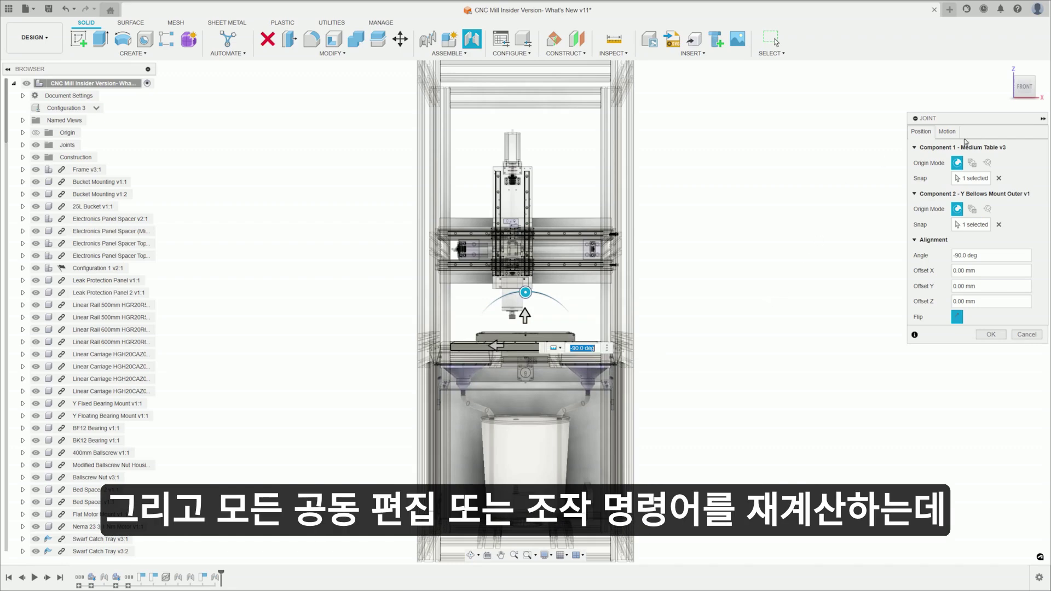
{"action": "left_click", "coordinate": [947, 132]}
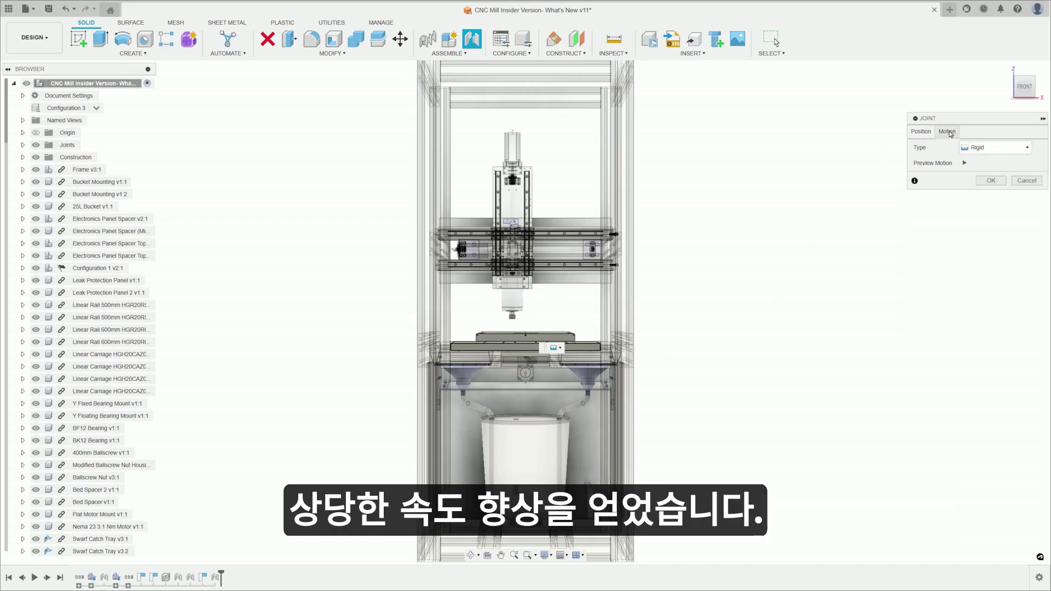
{"action": "left_click", "coordinate": [1014, 181]}
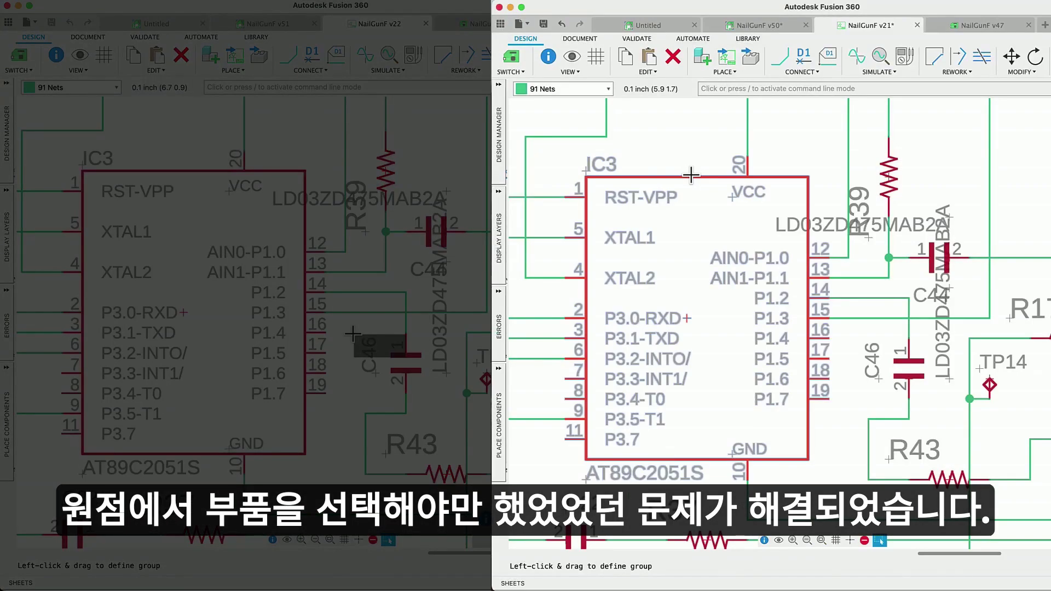
Step: Select IC3 by its outline in the schematic and move capacitor C44 slightly upward
{"action": "left_click", "coordinate": [679, 183]}
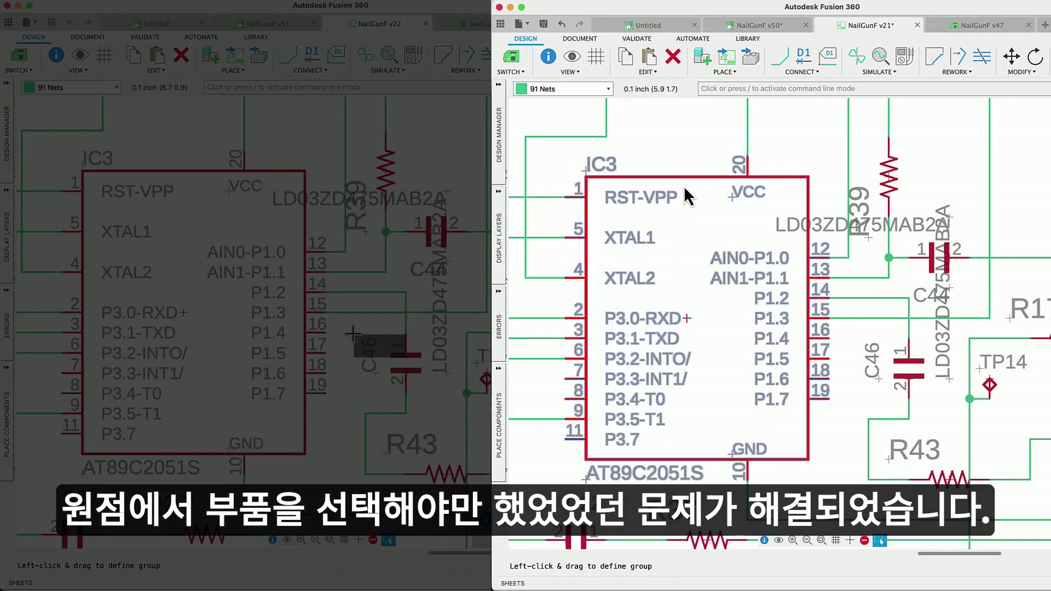
{"action": "key", "text": "m"}
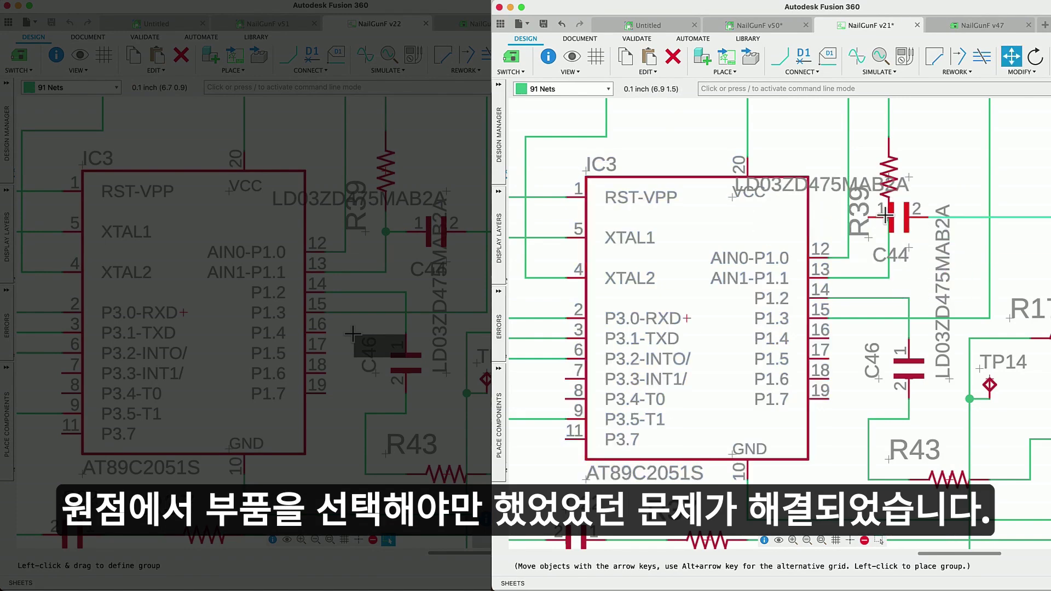
{"action": "left_click", "coordinate": [925, 237]}
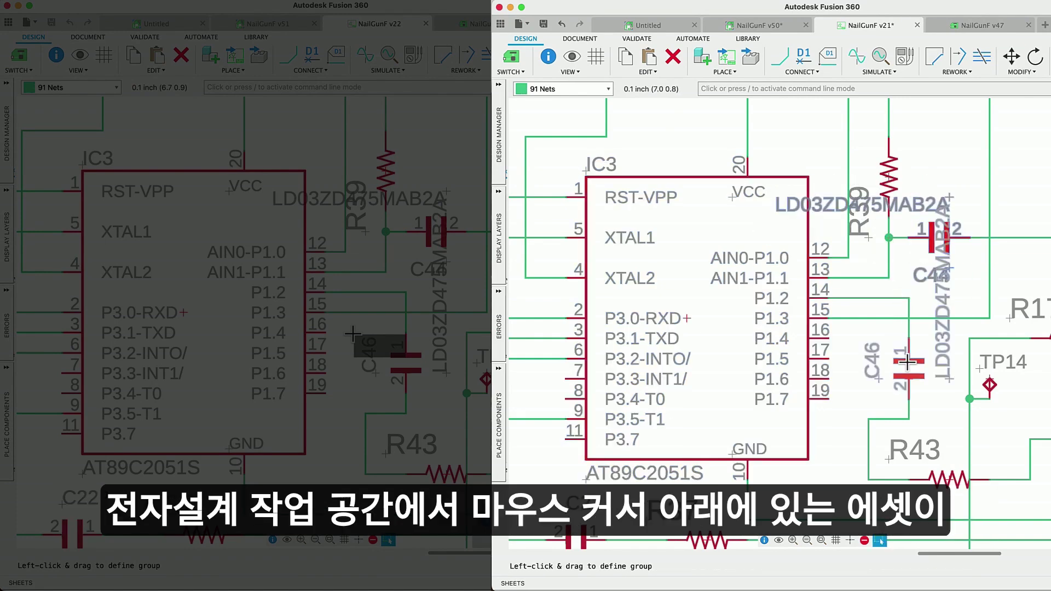
{"action": "key", "text": "m"}
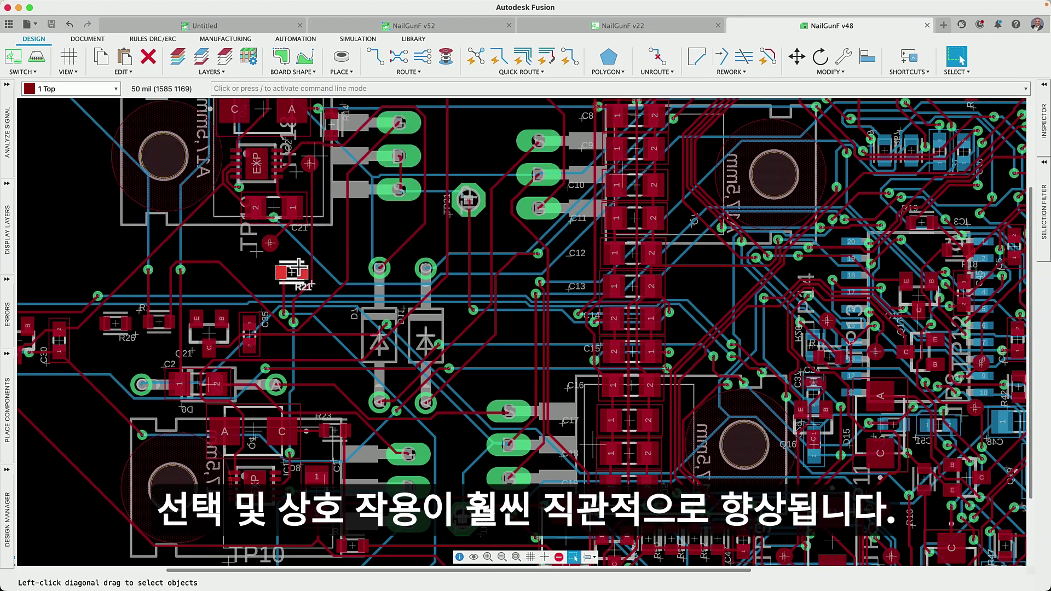
Step: Limit the board's selection filter to the Component type and window-select the two vertical diodes
{"action": "left_click", "coordinate": [1044, 208]}
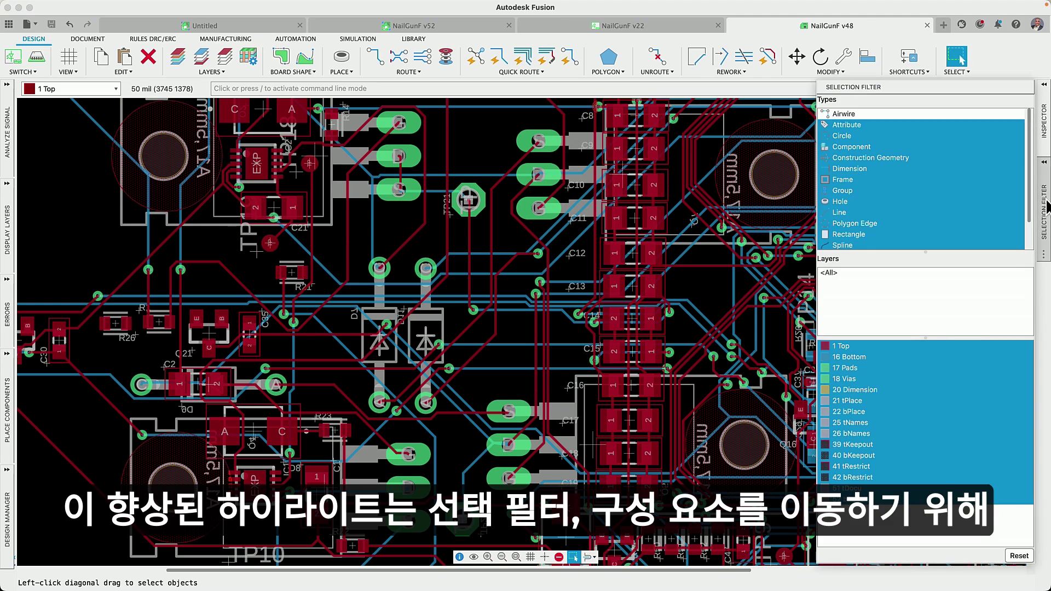
{"action": "left_click", "coordinate": [861, 148]}
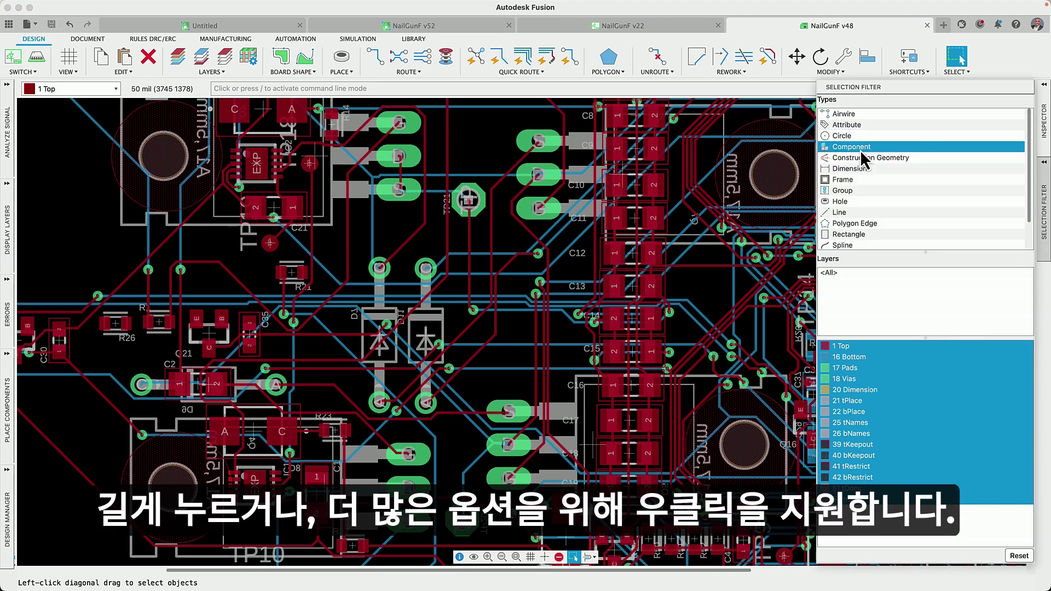
{"action": "right_click", "coordinate": [478, 196]}
{"action": "left_click", "coordinate": [474, 186]}
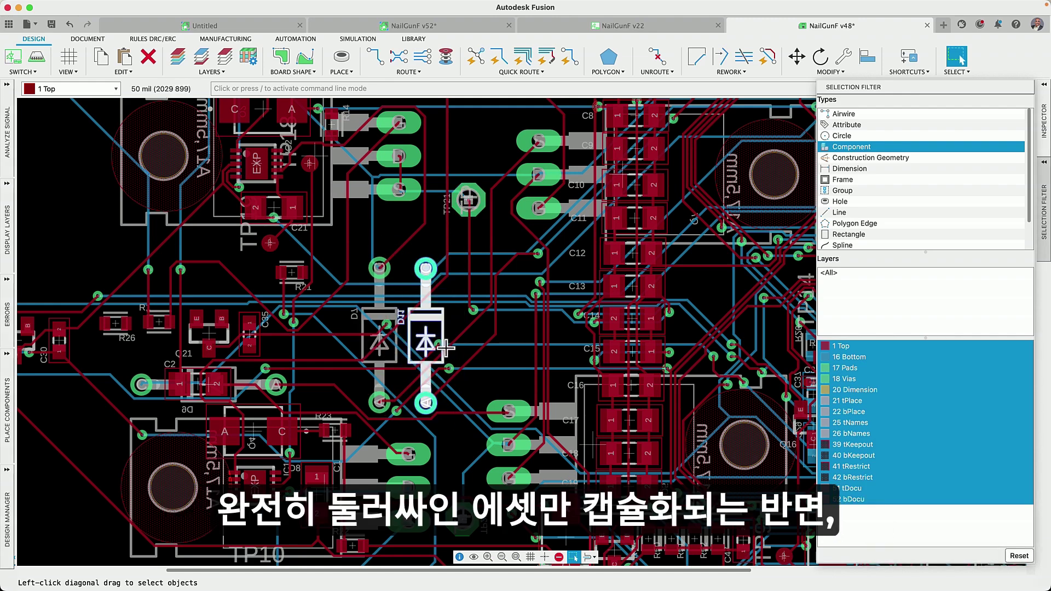
{"action": "left_click_drag", "start_coordinate": [460, 255], "coordinate": [380, 404]}
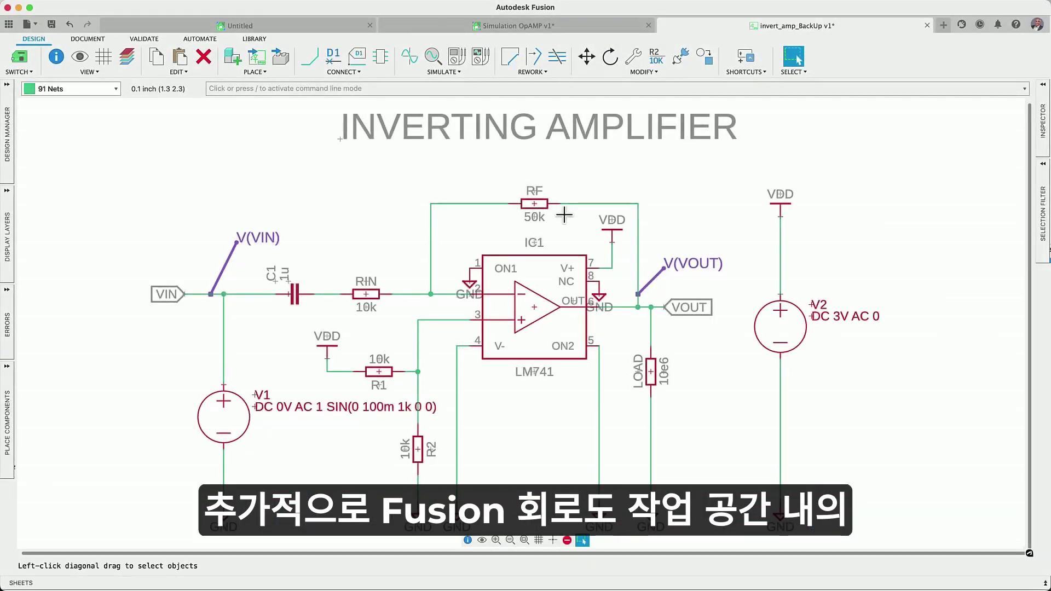
Step: Try to simulate the inverting amplifier schematic and open the SPICE model mapping for IC1 as a subcircuit
{"action": "left_click", "coordinate": [409, 57]}
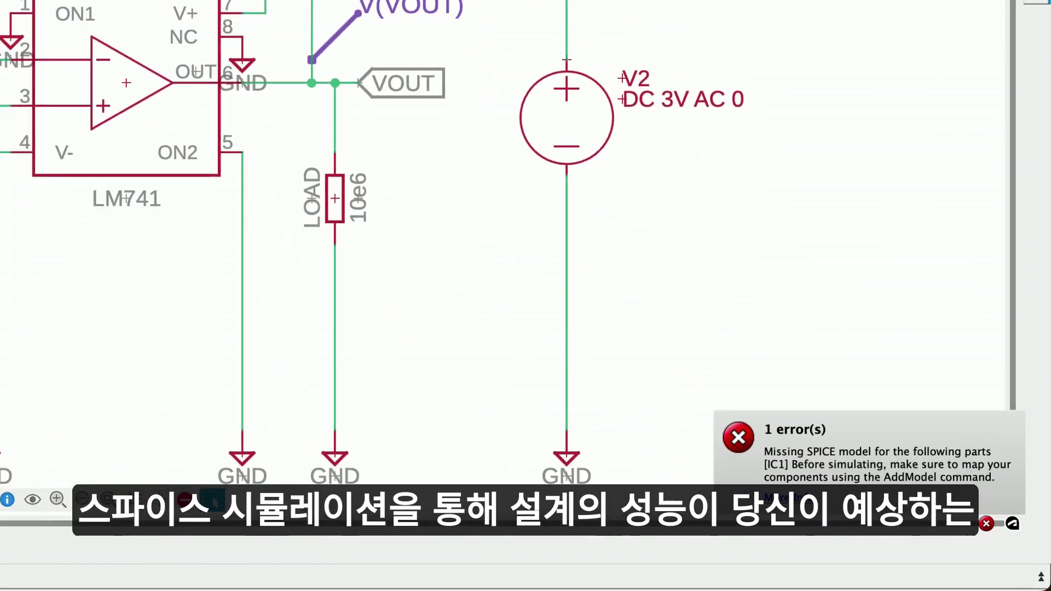
{"action": "right_click", "coordinate": [499, 255]}
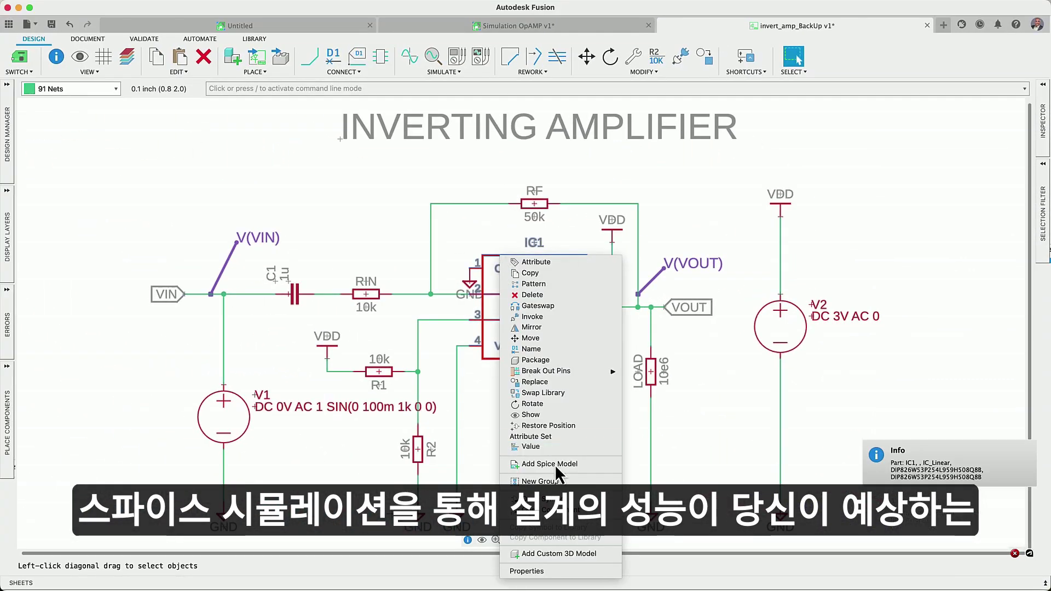
{"action": "left_click", "coordinate": [568, 466]}
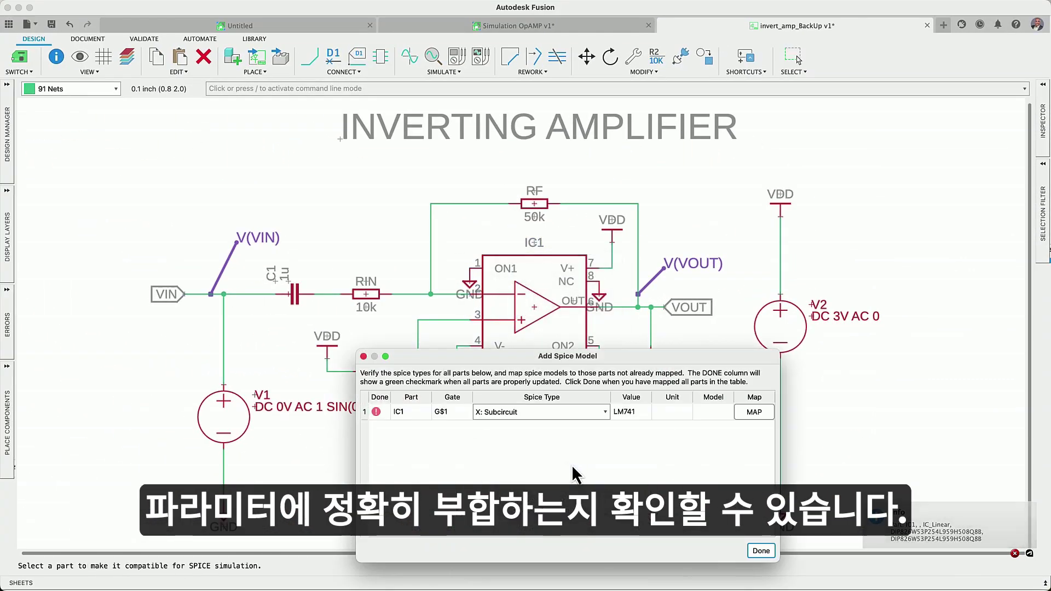
{"action": "left_click", "coordinate": [738, 416]}
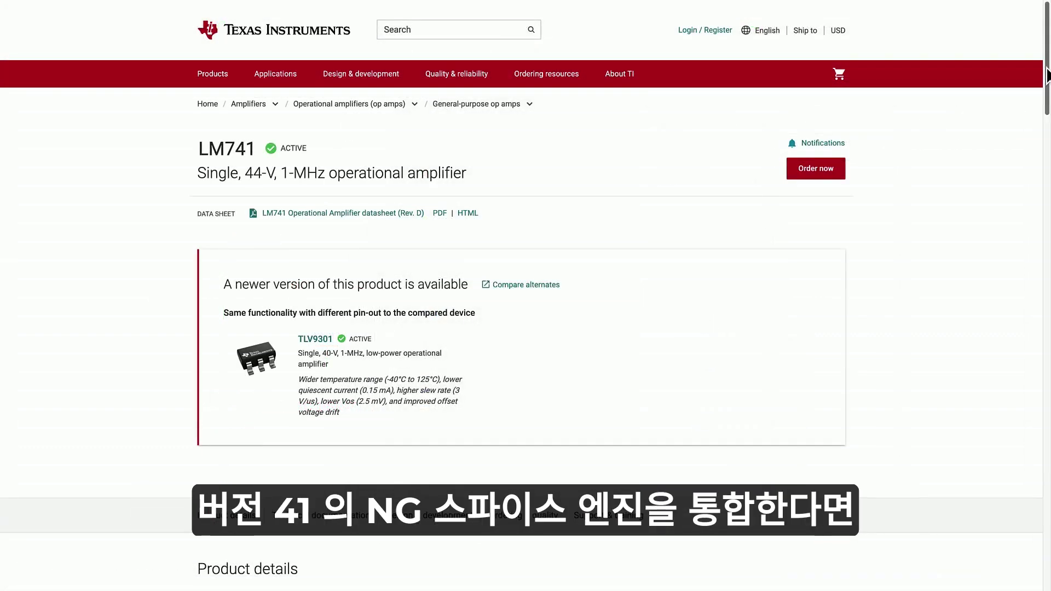
Step: Download the LM741 PSpice Model (Rev. B) from the Texas Instruments LM741 product page in the browser
{"action": "left_click_drag", "start_coordinate": [1046, 74], "coordinate": [1045, 251]}
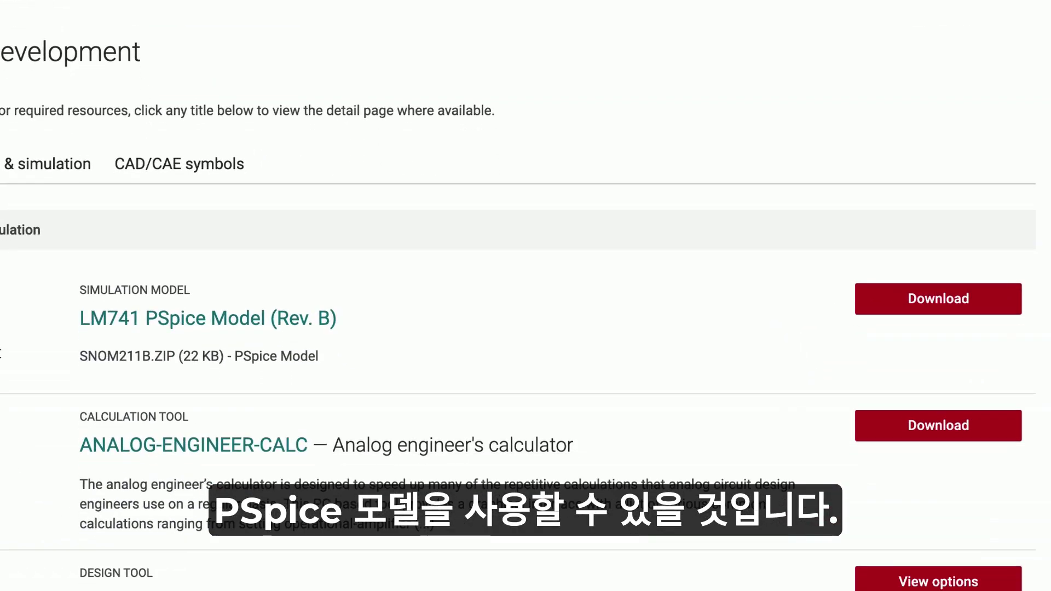
{"action": "left_click", "coordinate": [973, 310]}
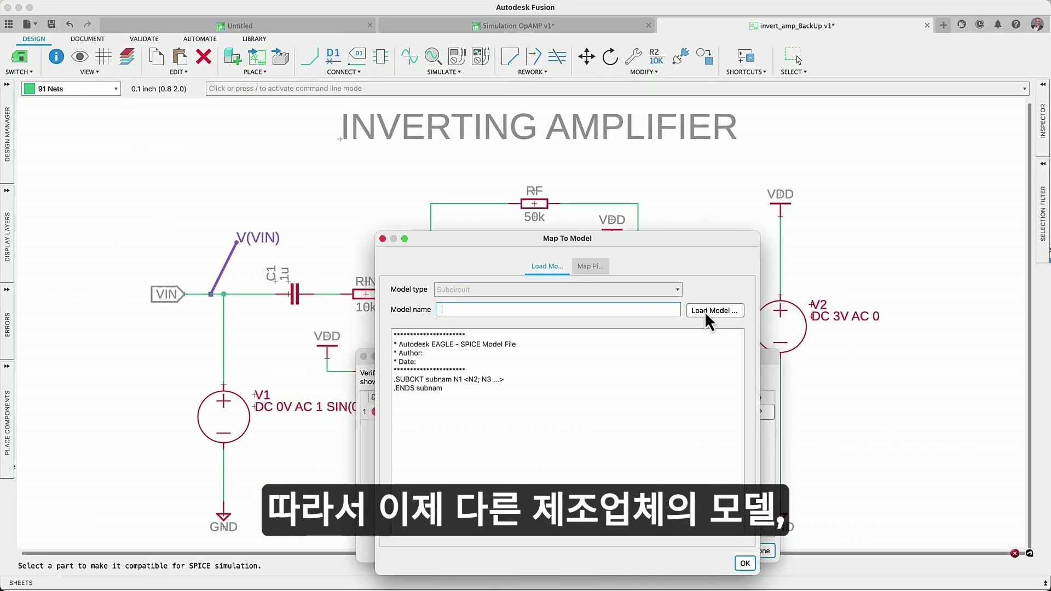
Step: Load lm741.lib from the OpAmp/snom211b folder as the SPICE model for IC1
{"action": "left_click", "coordinate": [706, 313]}
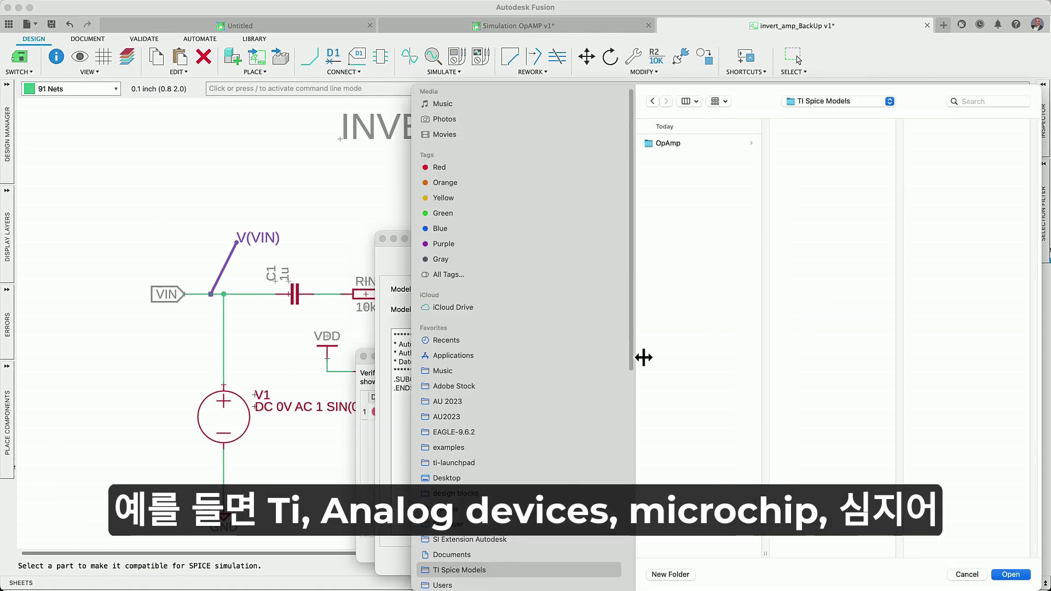
{"action": "left_click", "coordinate": [669, 144]}
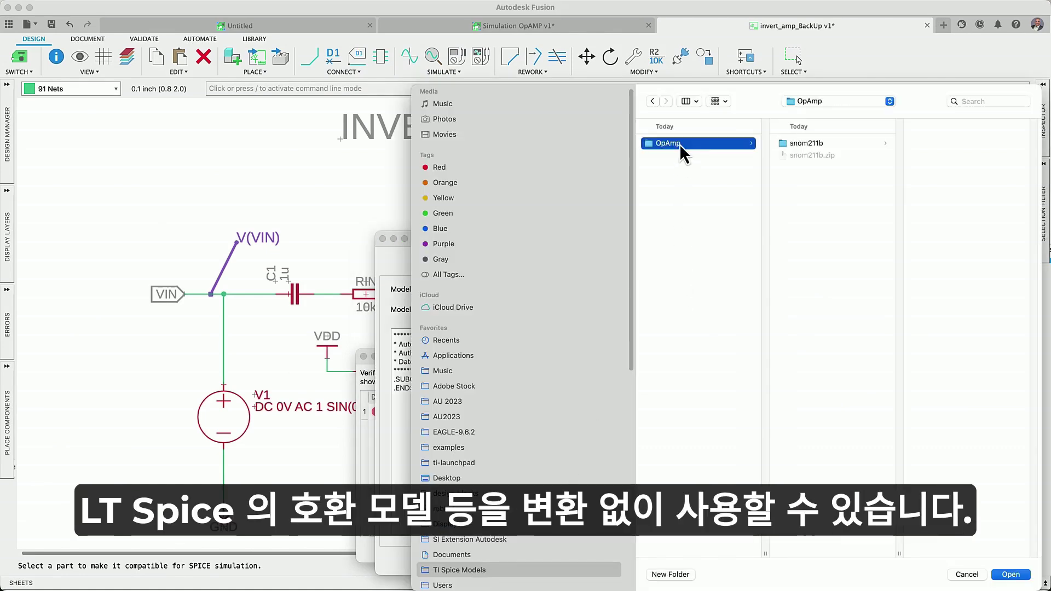
{"action": "left_click", "coordinate": [819, 144]}
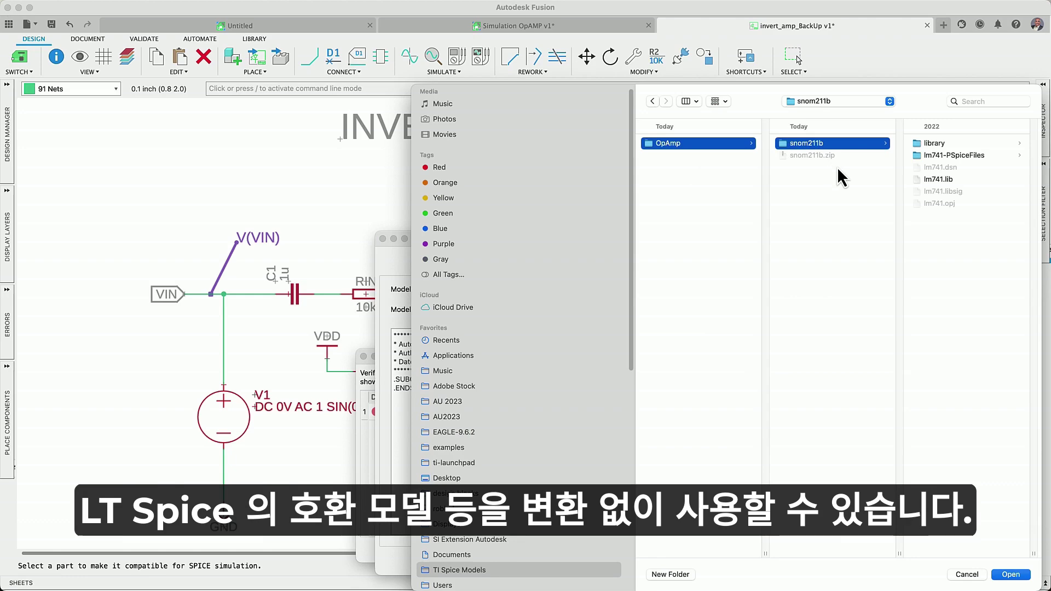
{"action": "left_click", "coordinate": [937, 179]}
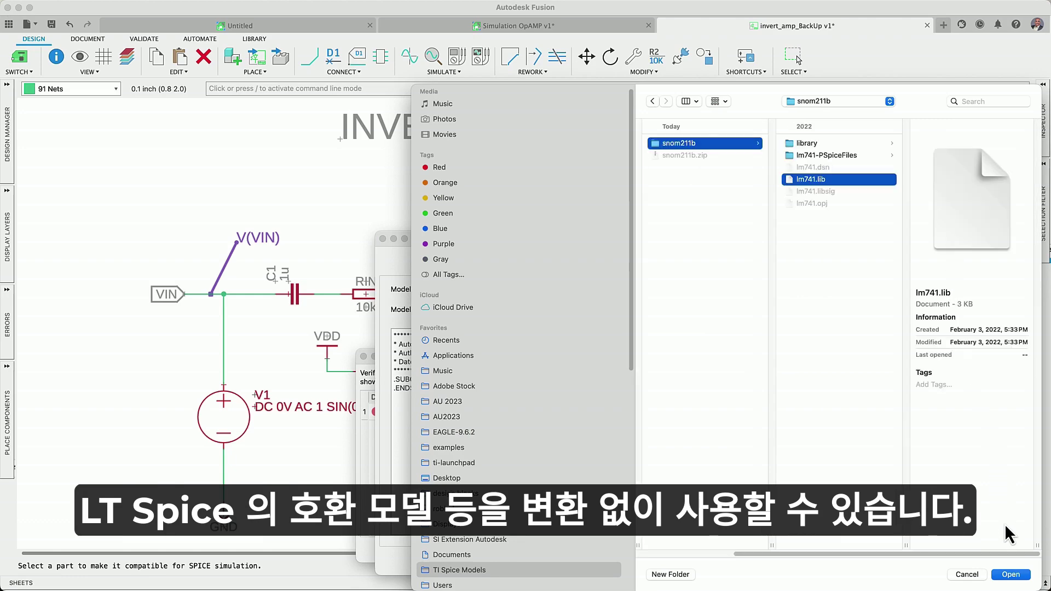
{"action": "left_click", "coordinate": [1010, 574]}
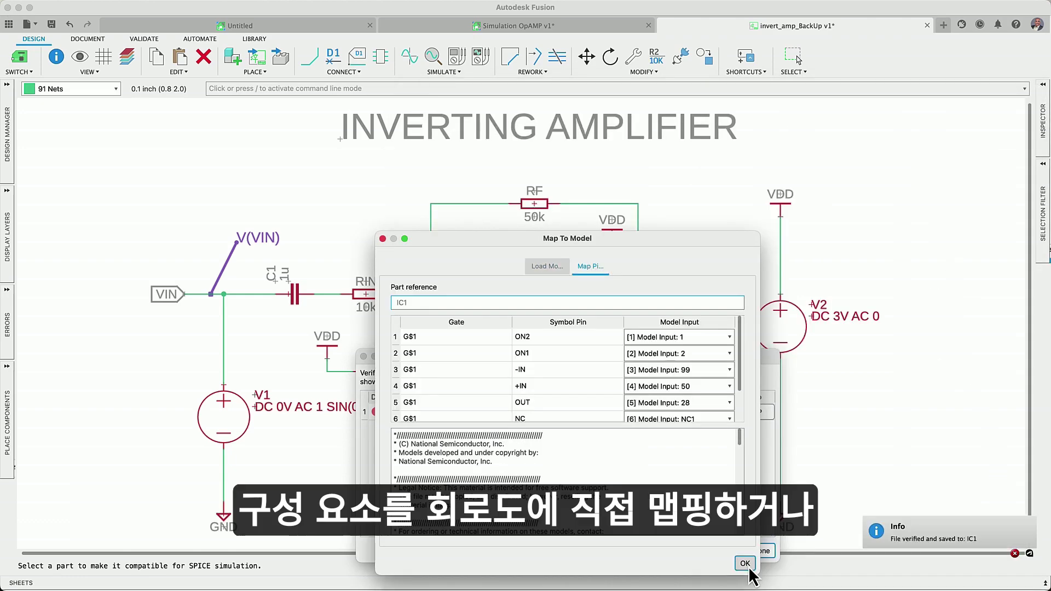
Step: Accept the default pin mapping for IC1 and start the inverting amplifier simulation
{"action": "left_click", "coordinate": [746, 564]}
{"action": "left_click", "coordinate": [755, 551]}
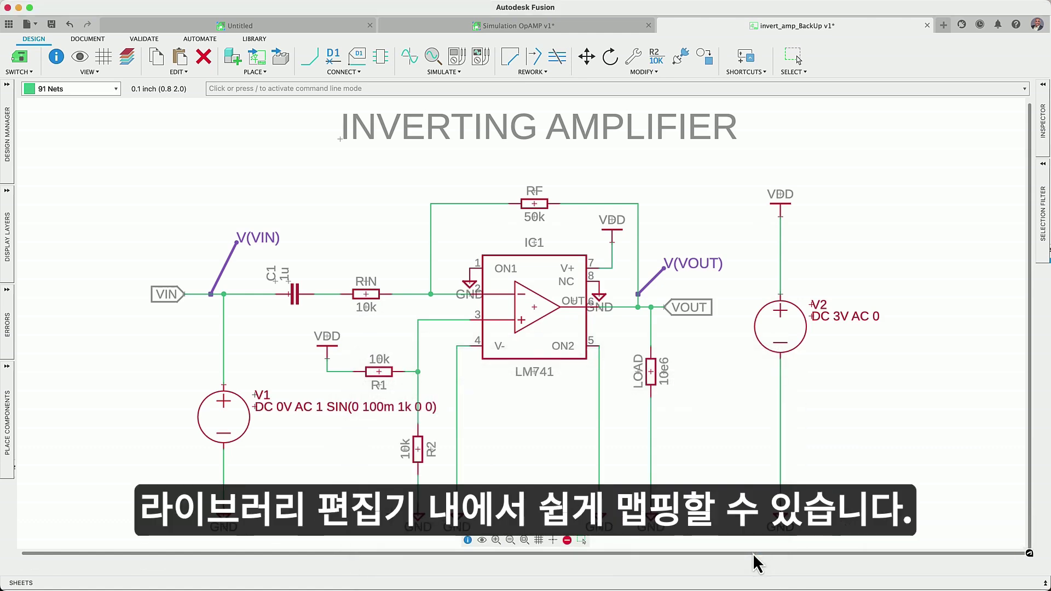
{"action": "left_click", "coordinate": [411, 56]}
{"action": "left_click", "coordinate": [582, 391]}
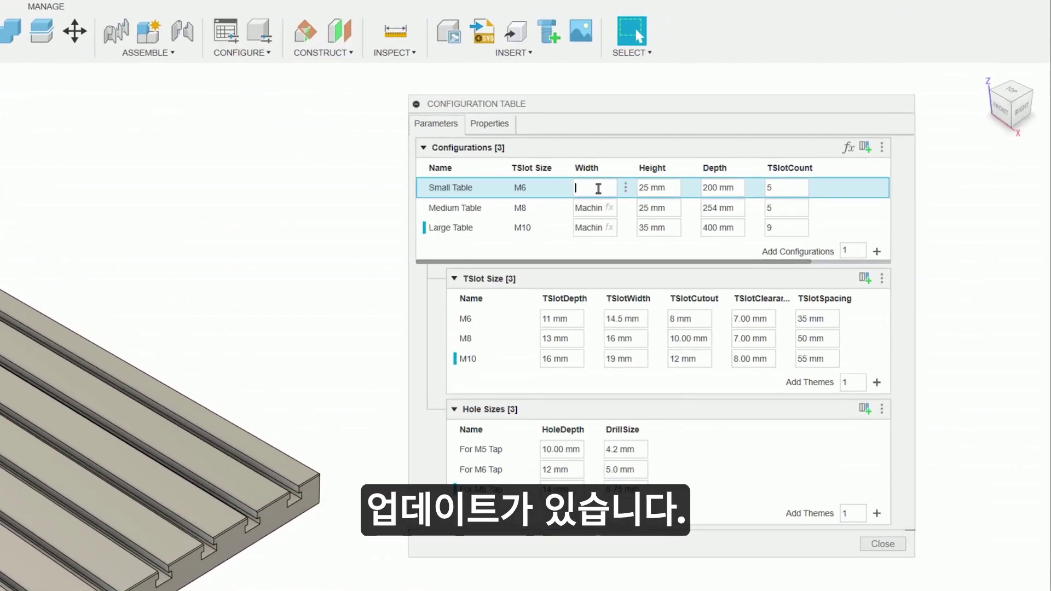
Step: Set the Small Table configuration's width to the MachineWidth parameter and duplicate the For M5 Tap row in Hole Sizes
{"action": "type", "text": "mac"}
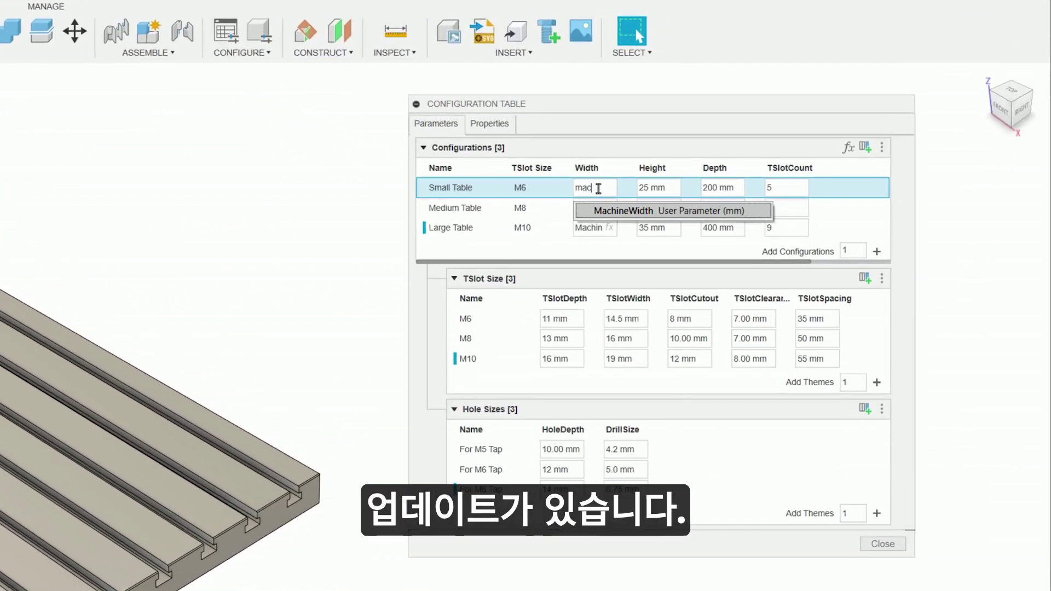
{"action": "key", "text": "Return"}
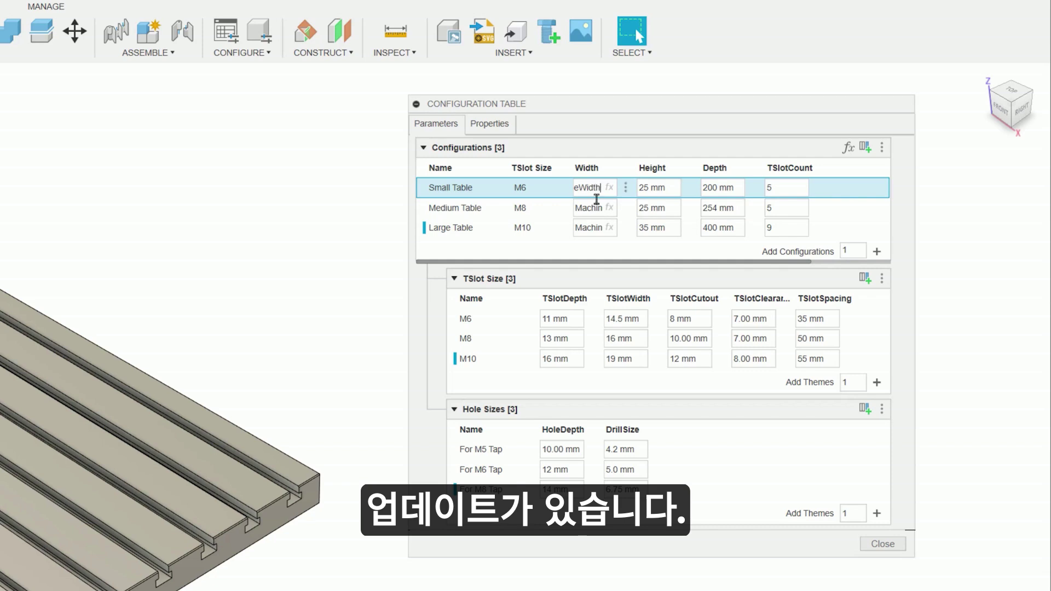
{"action": "right_click", "coordinate": [499, 450]}
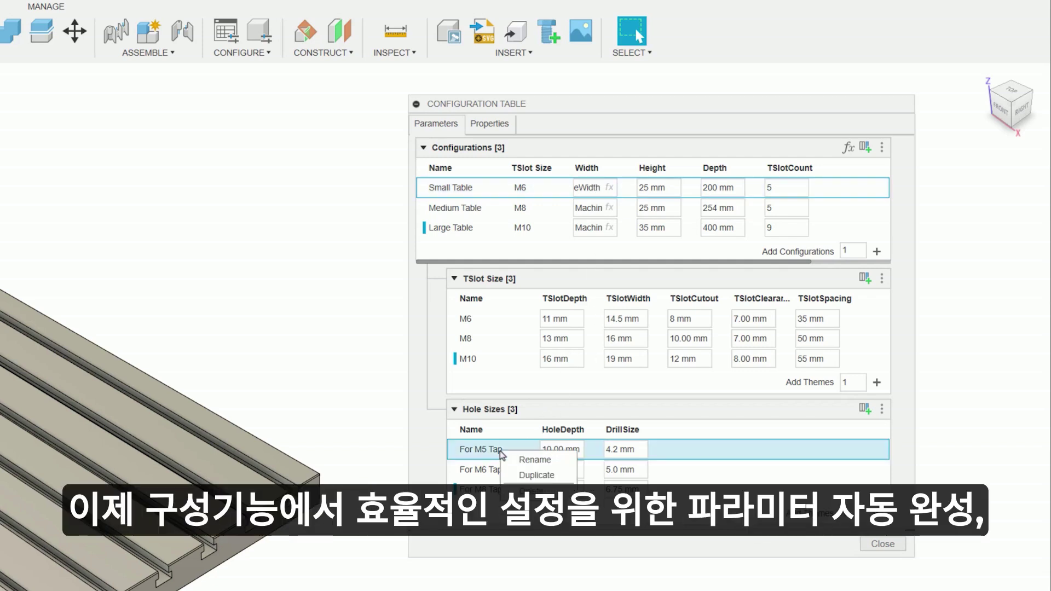
{"action": "left_click", "coordinate": [528, 475]}
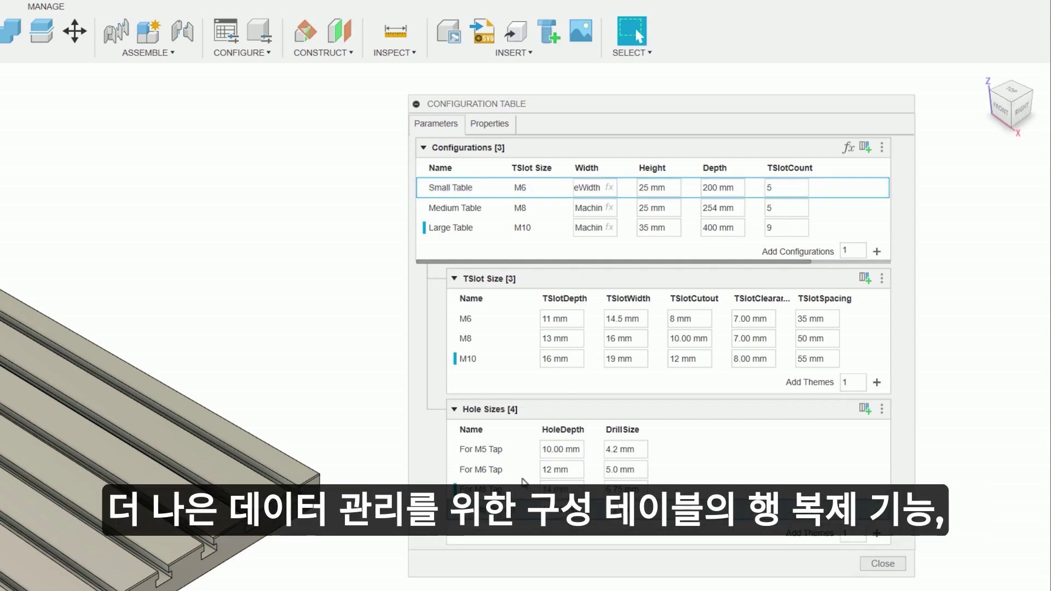
Step: Move the TSlotDepth column from the TSlot Size theme table to Hole Sizes
{"action": "right_click", "coordinate": [562, 302]}
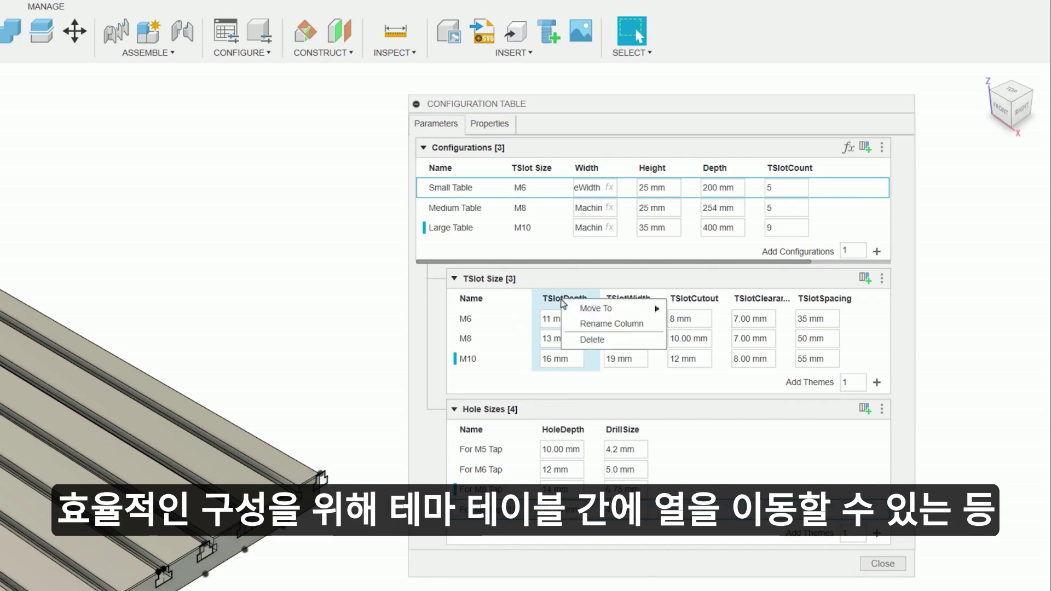
{"action": "mouse_move", "coordinate": [606, 309]}
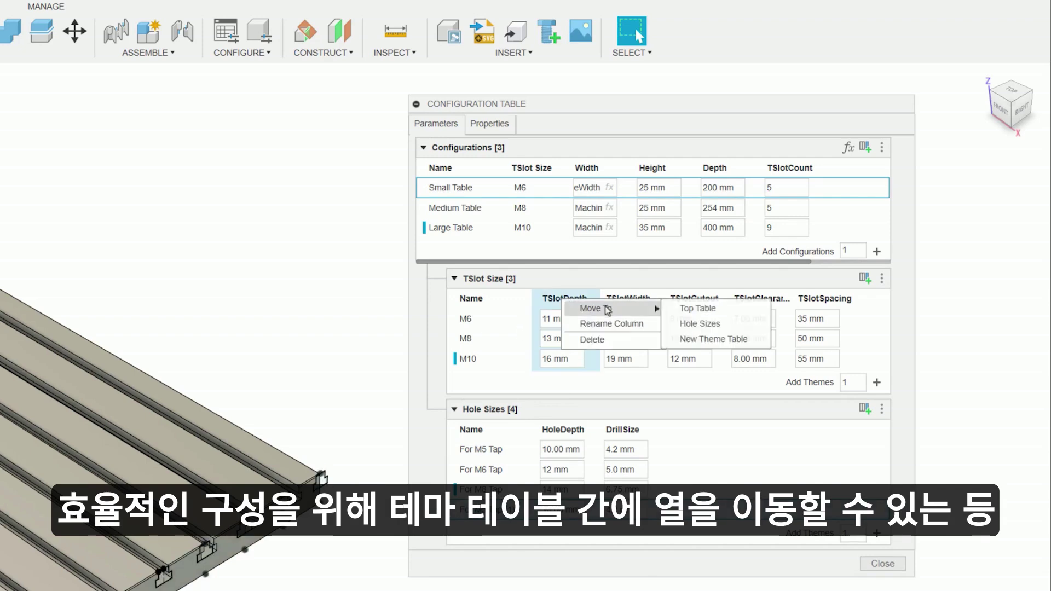
{"action": "left_click", "coordinate": [706, 324]}
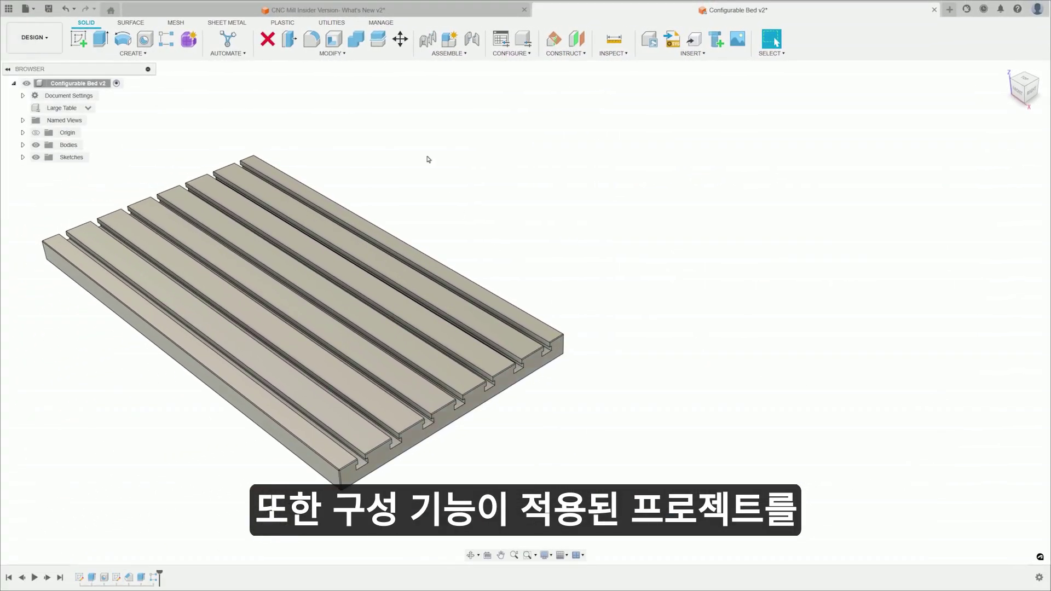
Step: Insert Configurable Bed from the CNC Mill project into the CNC mill assembly and choose its Large Table configuration
{"action": "left_click", "coordinate": [356, 11]}
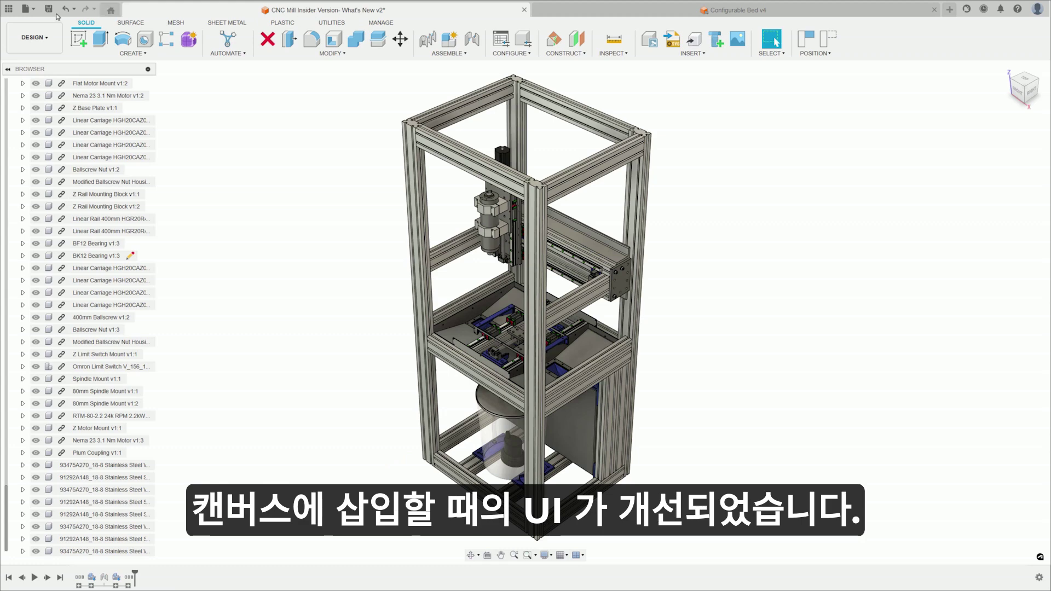
{"action": "left_click", "coordinate": [8, 9]}
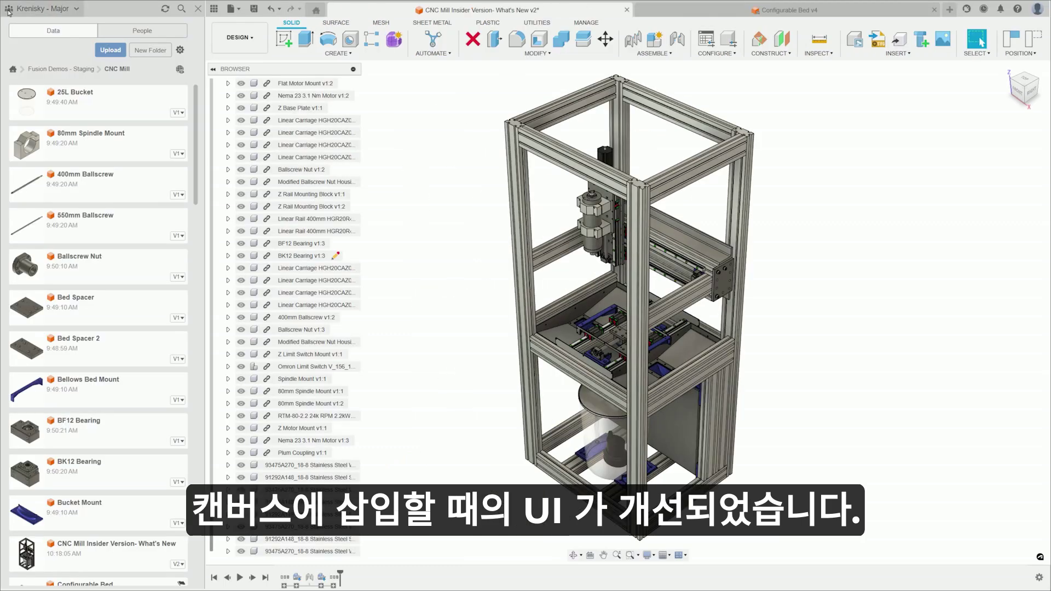
{"action": "scroll", "coordinate": [125, 345], "scroll_direction": "down", "scroll_amount": 5}
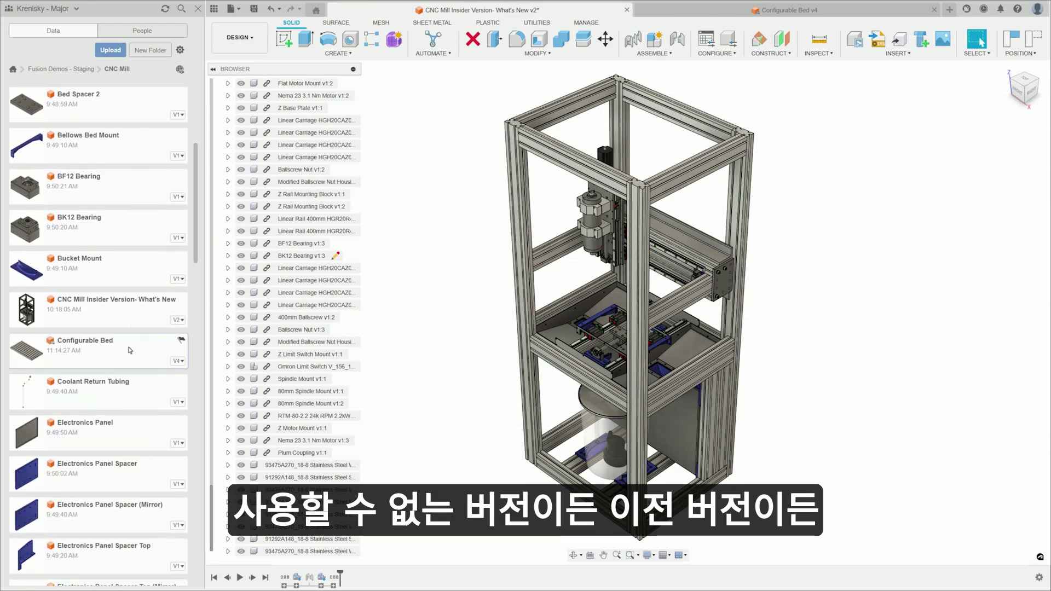
{"action": "right_click", "coordinate": [129, 351]}
{"action": "left_click", "coordinate": [161, 368]}
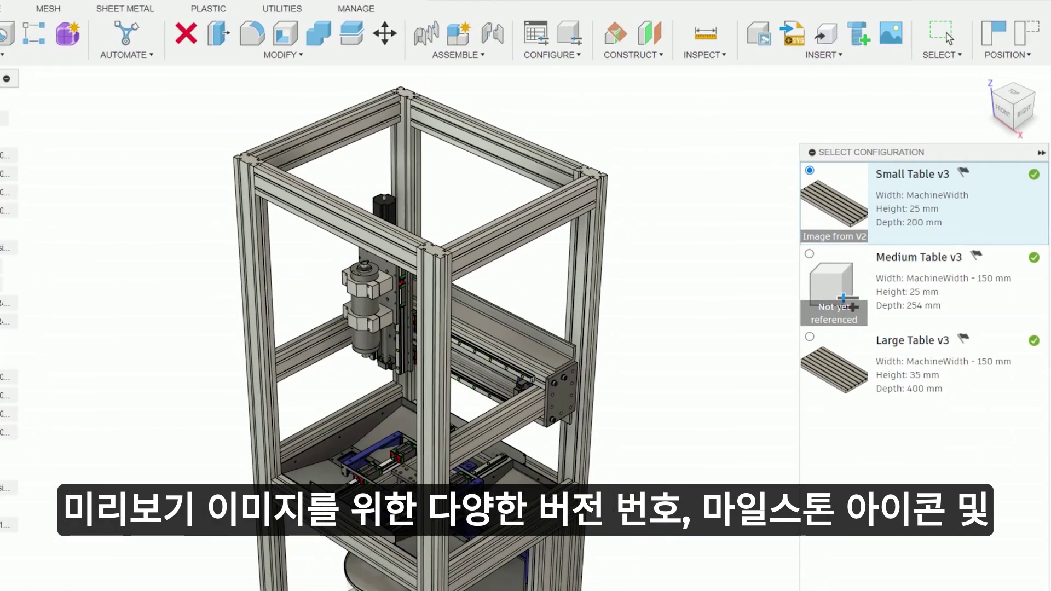
{"action": "left_click", "coordinate": [814, 361]}
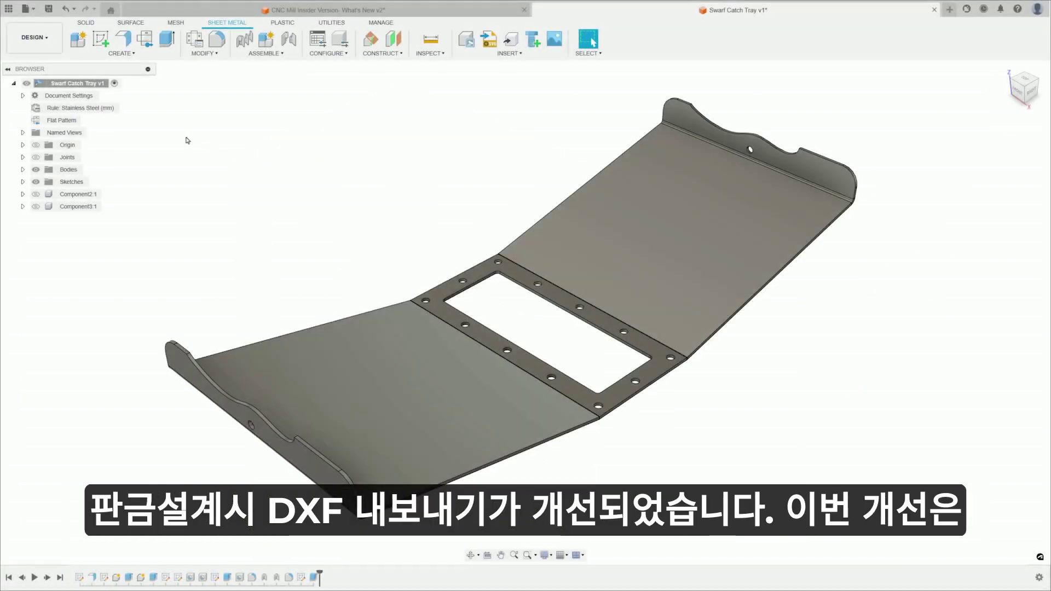
Step: Open the flat pattern of the Swarf Catch Tray and export it as DXF without converting splines to polylines
{"action": "double_click", "coordinate": [83, 121]}
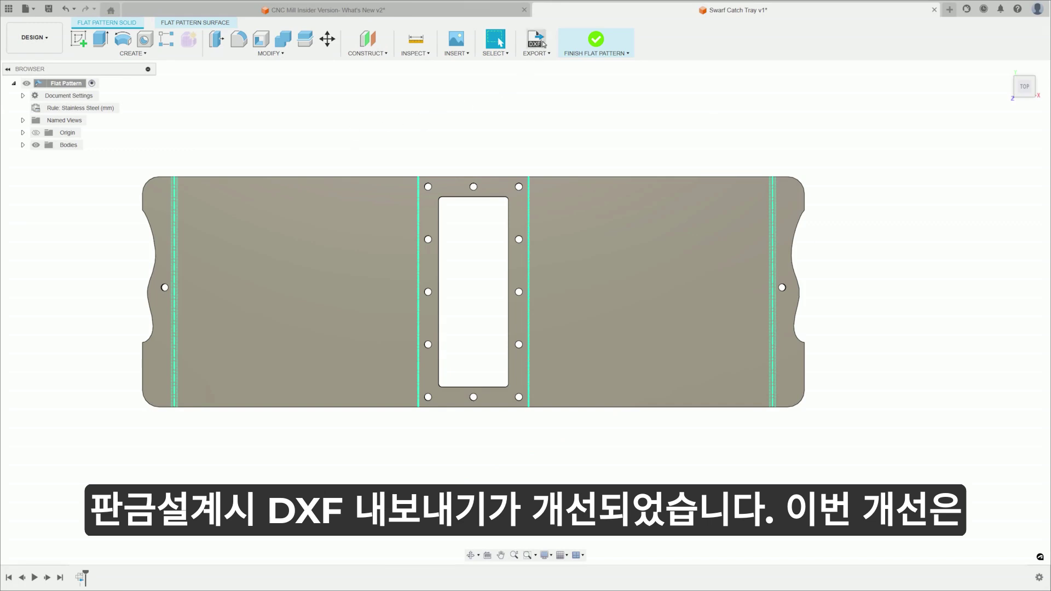
{"action": "left_click", "coordinate": [539, 39]}
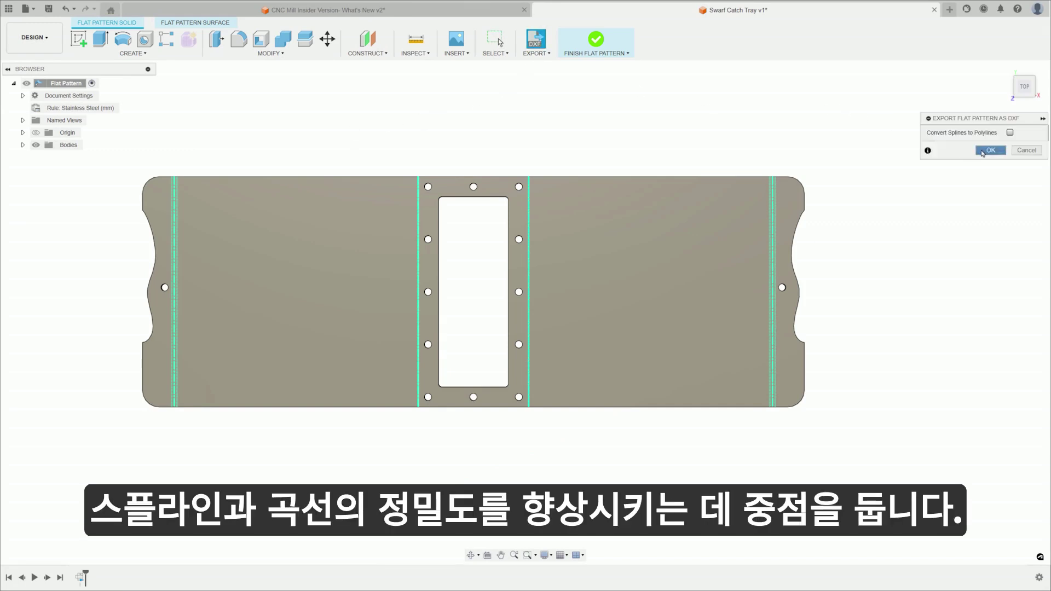
{"action": "left_click", "coordinate": [980, 152]}
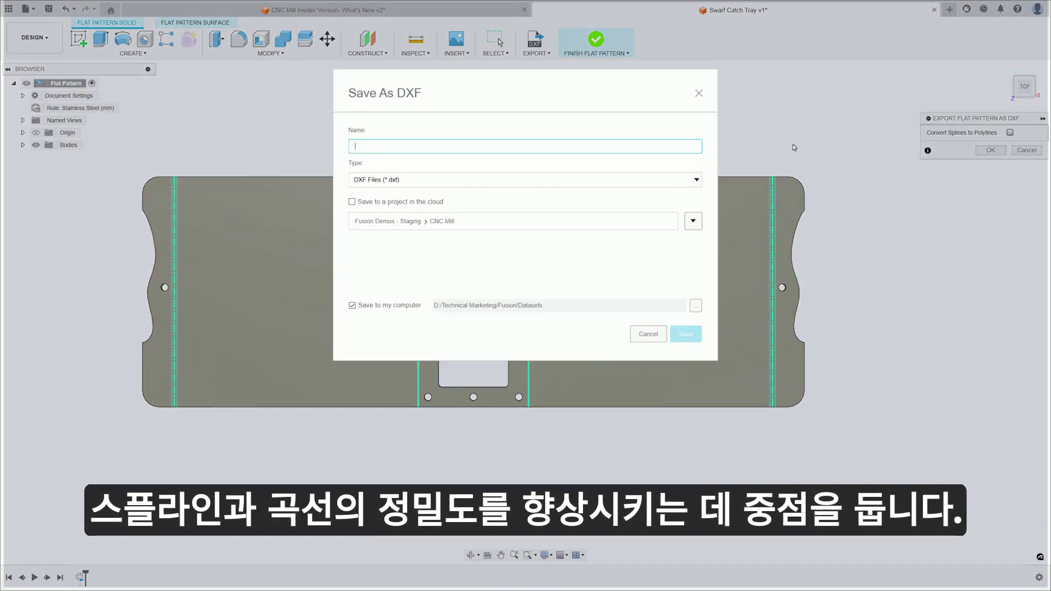
Step: Save the DXF only to the CNC Mill cloud project under the name Swarf Catch Tray Export
{"action": "left_click", "coordinate": [353, 305]}
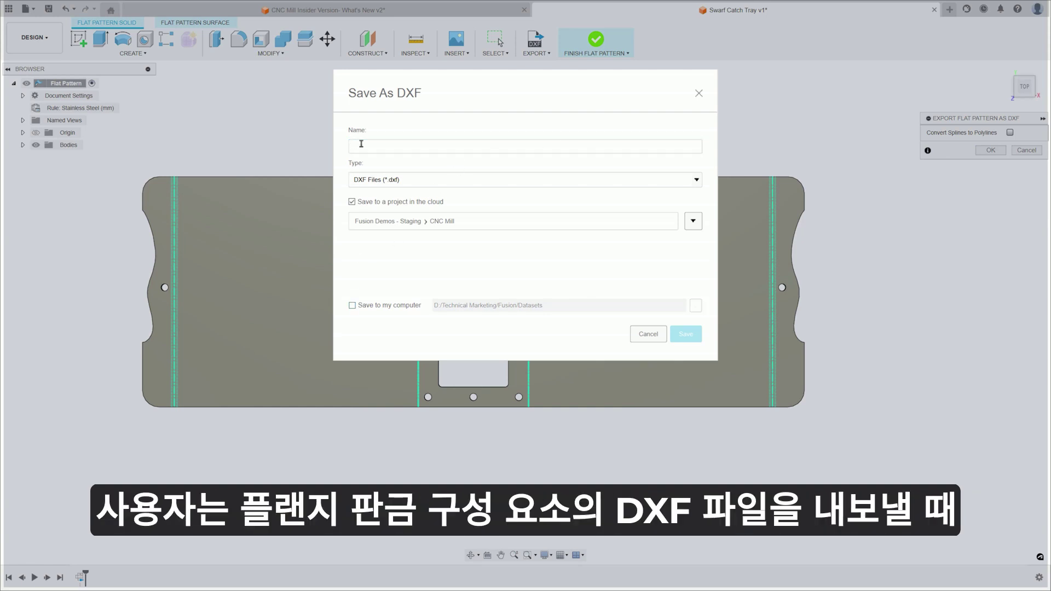
{"action": "type", "text": "S"}
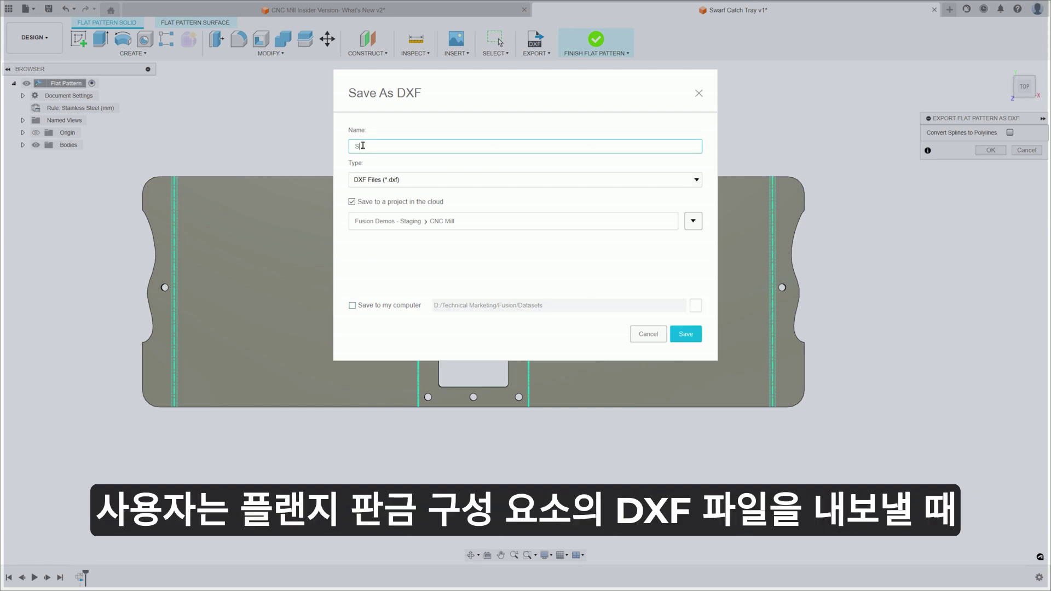
{"action": "type", "text": "warf Catch T"}
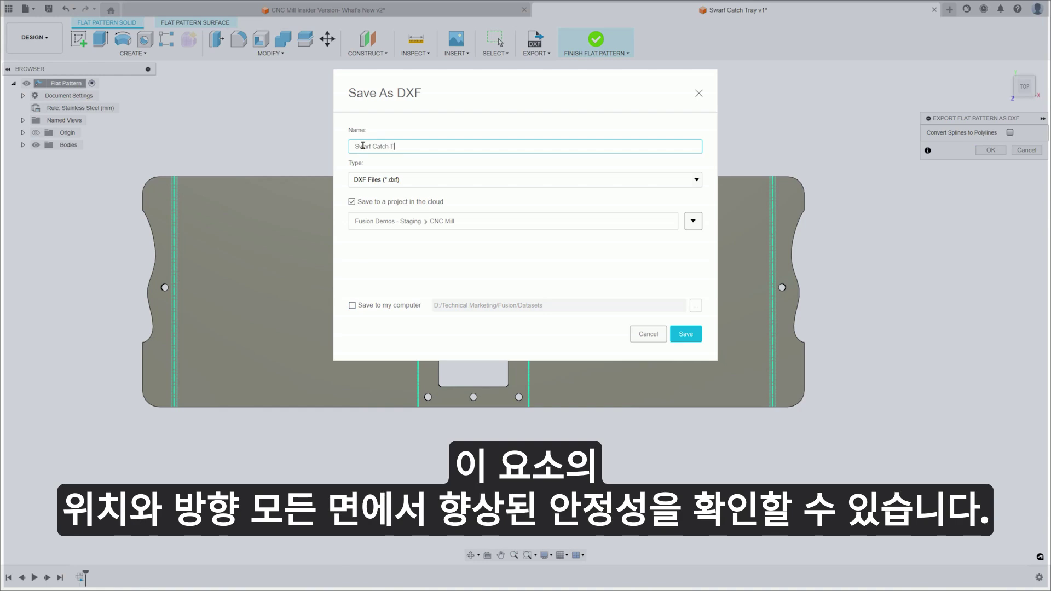
{"action": "type", "text": "ray Export"}
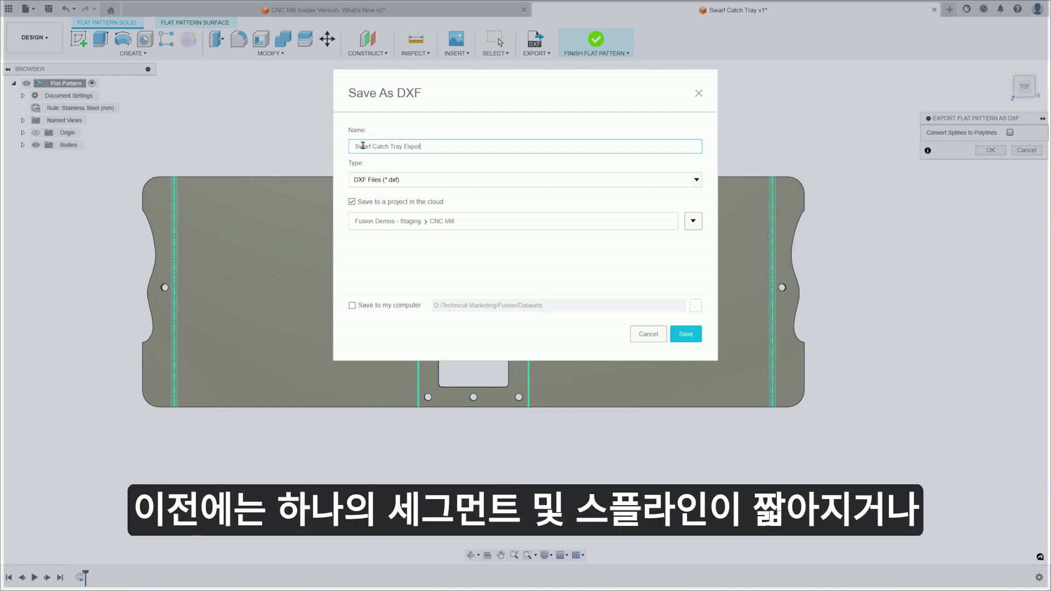
{"action": "key", "text": "Return"}
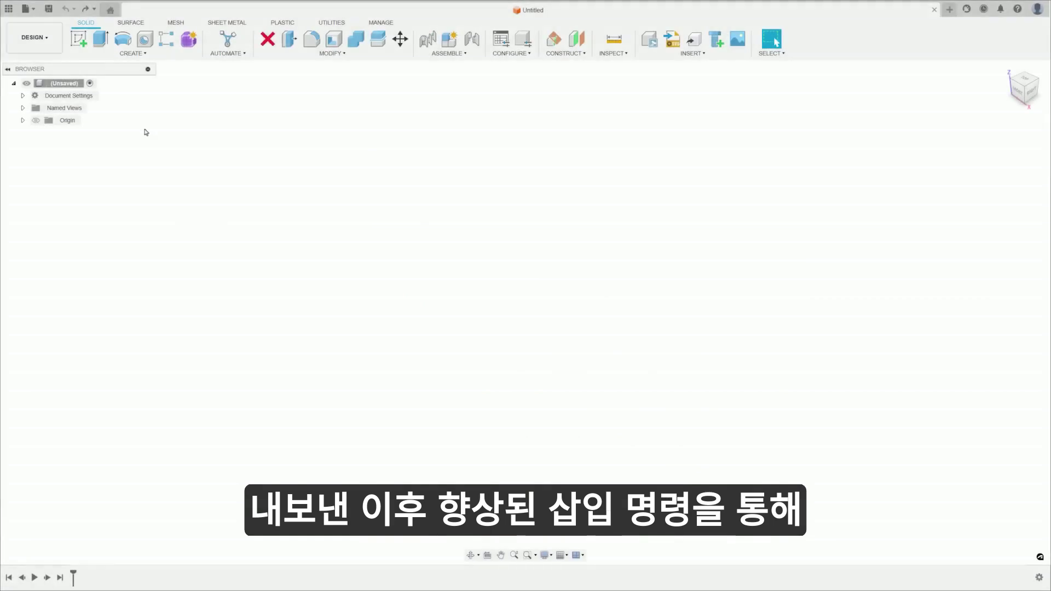
Step: Insert Bed Spacer 2 from the CNC Mill project into the unsaved design at its default position
{"action": "left_click", "coordinate": [8, 8]}
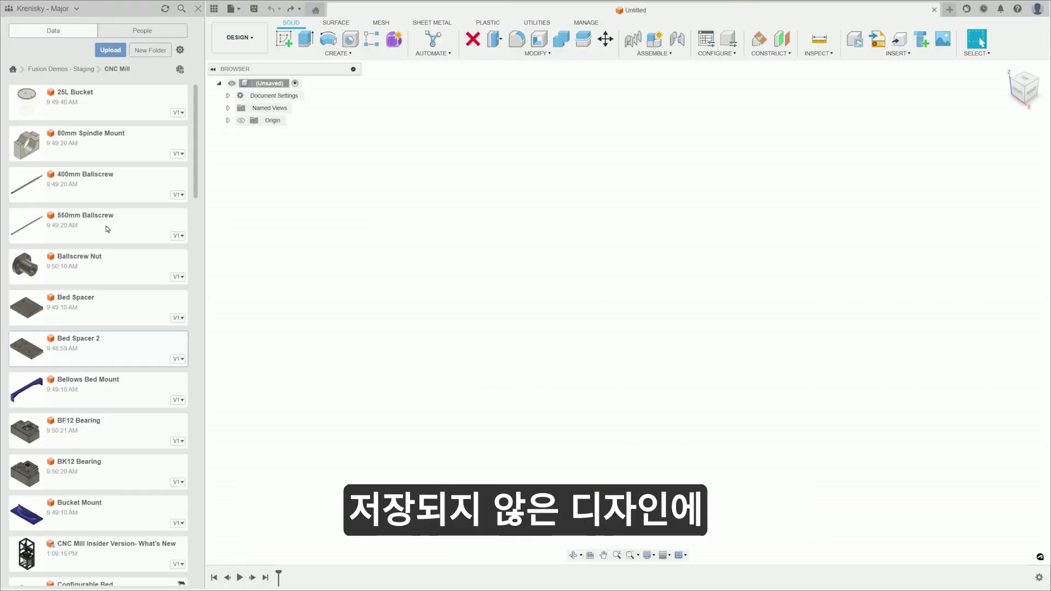
{"action": "right_click", "coordinate": [119, 344]}
{"action": "left_click", "coordinate": [164, 361]}
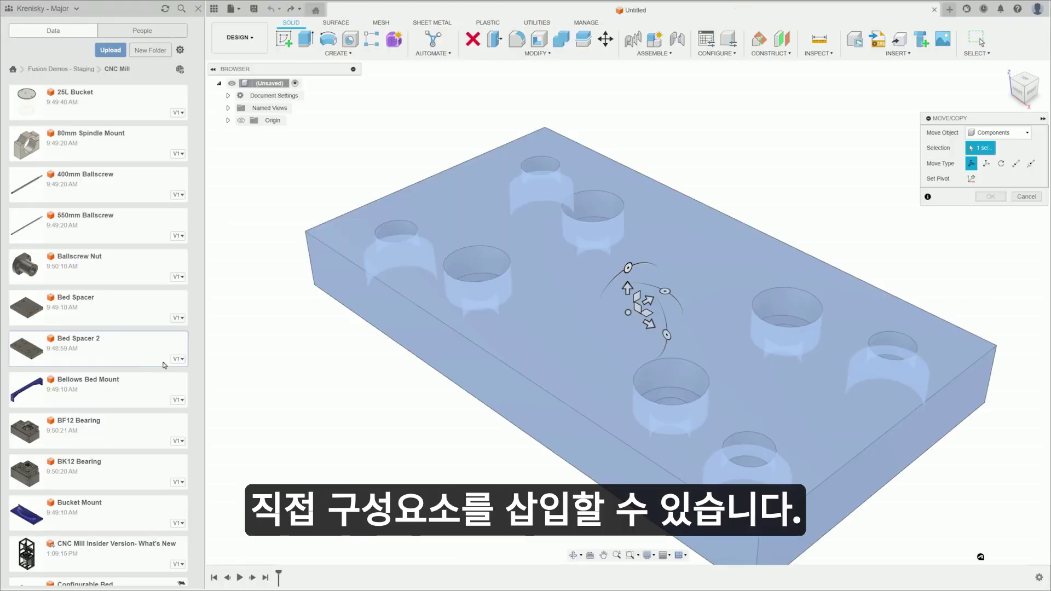
{"action": "left_click", "coordinate": [214, 8]}
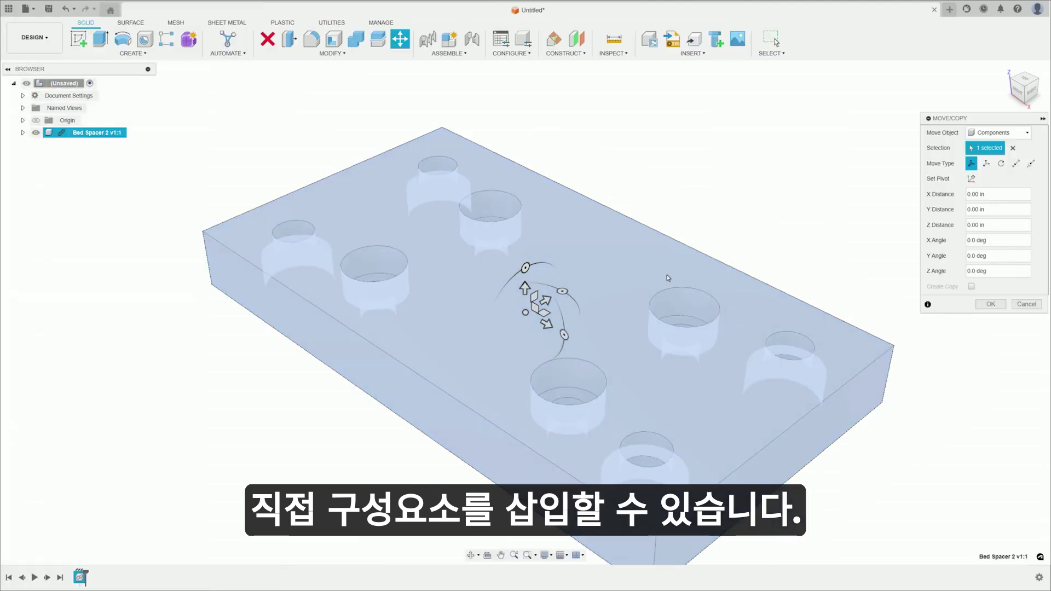
{"action": "left_click", "coordinate": [989, 304]}
Step: Create a sketch containing the linked projection of Bed Spacer 2's top face, including its hole edges
{"action": "left_click", "coordinate": [80, 44]}
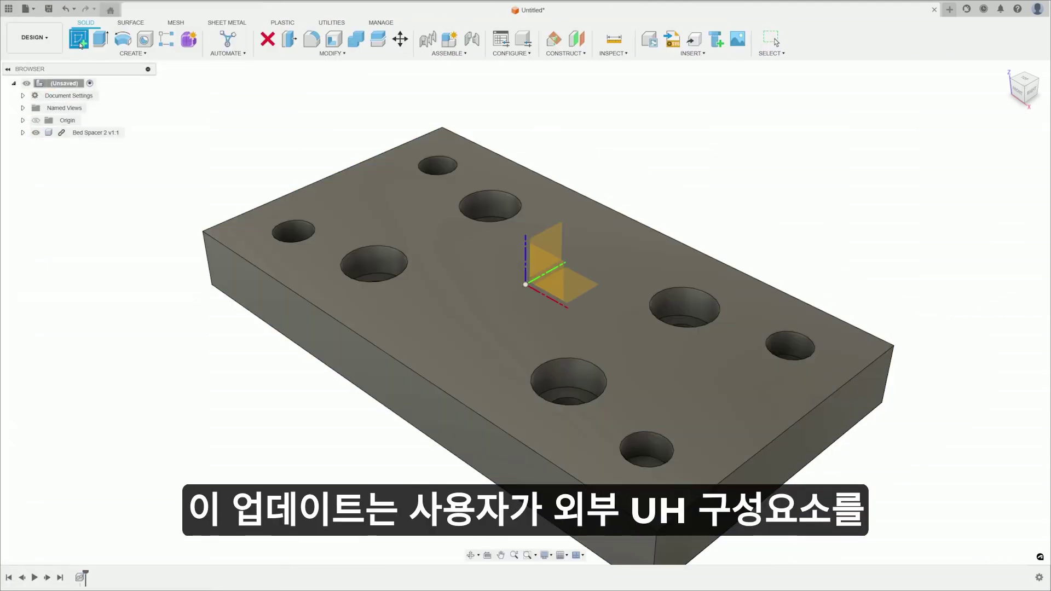
{"action": "left_click", "coordinate": [547, 307]}
{"action": "key", "text": "p"}
{"action": "left_click", "coordinate": [653, 229]}
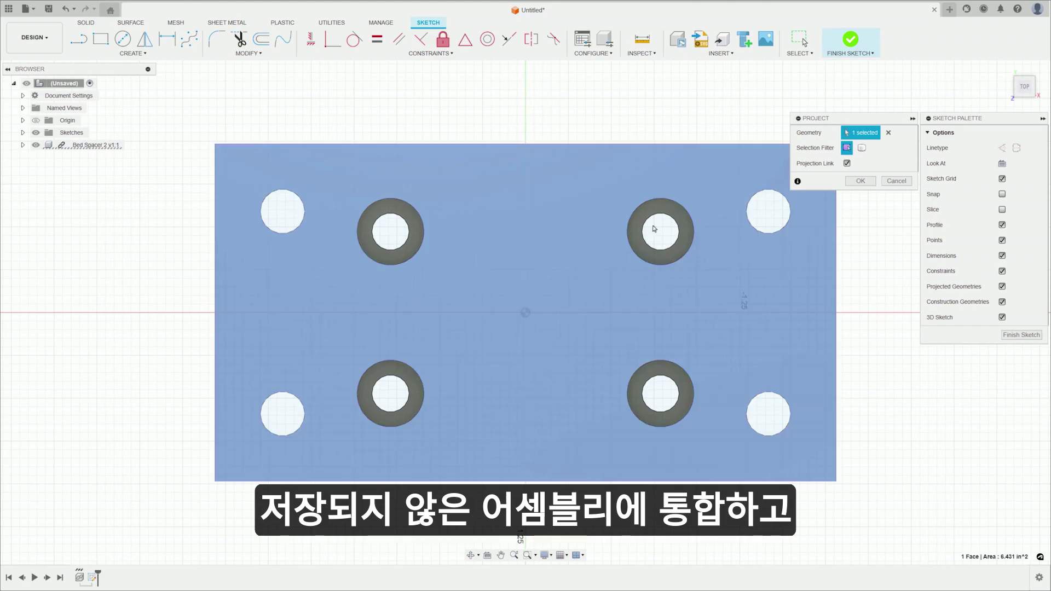
{"action": "left_click", "coordinate": [861, 181]}
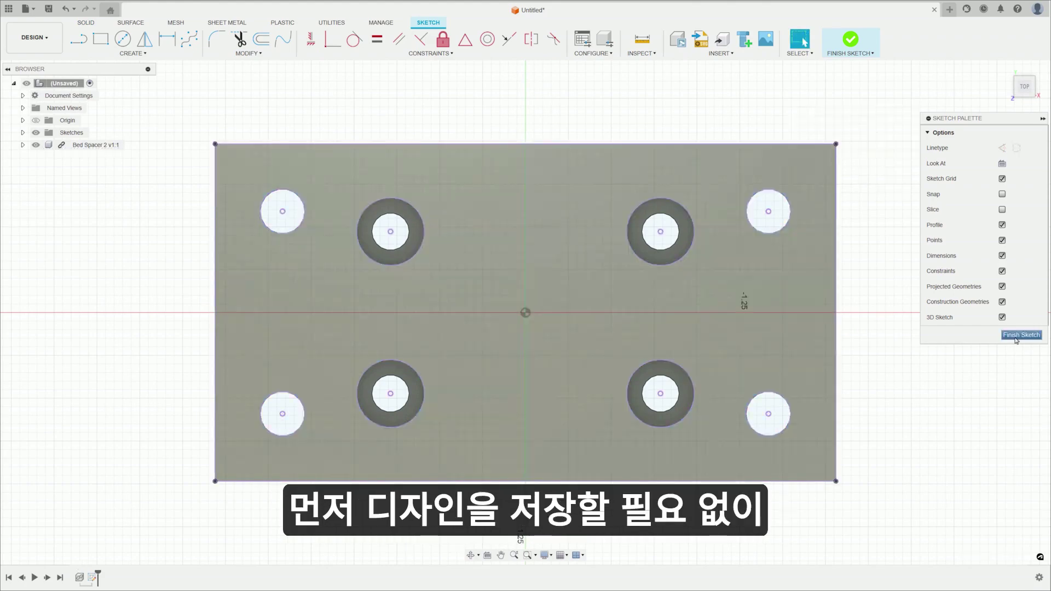
{"action": "left_click", "coordinate": [1021, 335]}
Step: Edit Bed Spacer 2 in place within the unsaved design and finish the in-place edit
{"action": "right_click", "coordinate": [76, 148]}
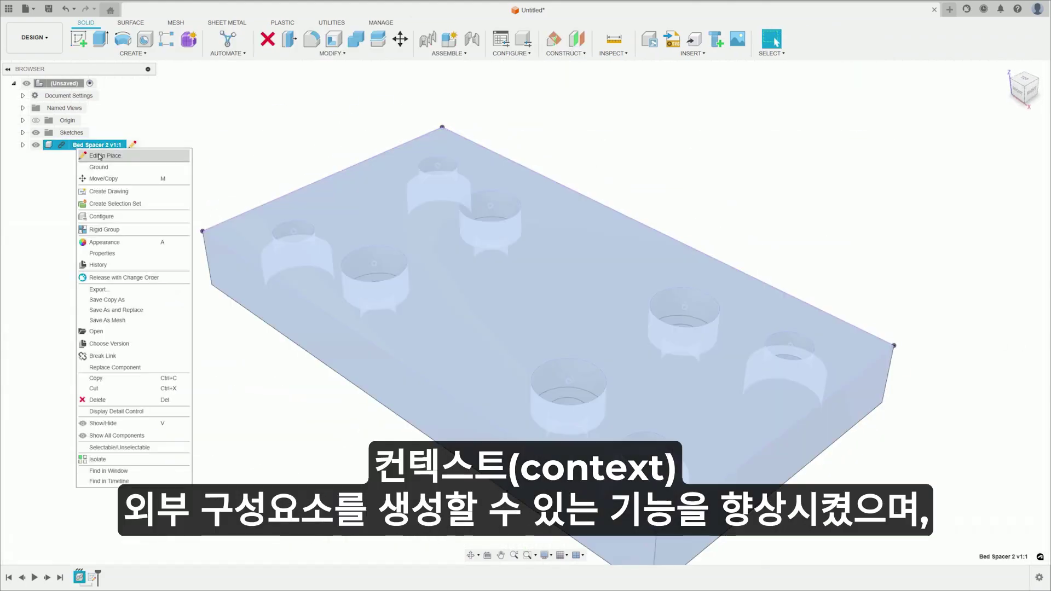
{"action": "left_click", "coordinate": [100, 157]}
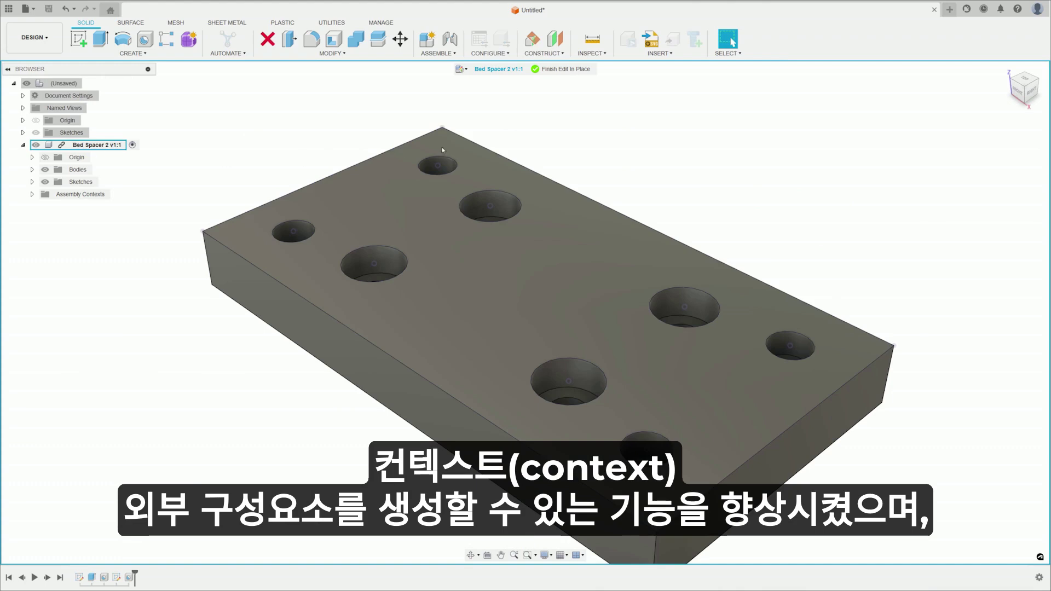
{"action": "left_click", "coordinate": [568, 70]}
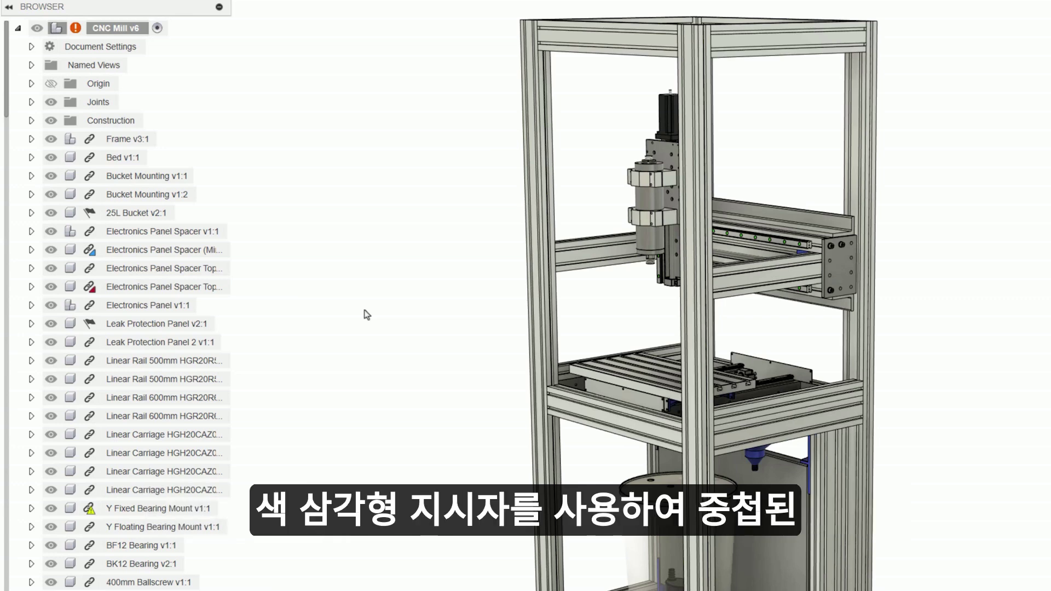
Step: Check the reference-status indicators of the flagged components and the top-level assembly in the CNC Mill browser
{"action": "mouse_move", "coordinate": [92, 290]}
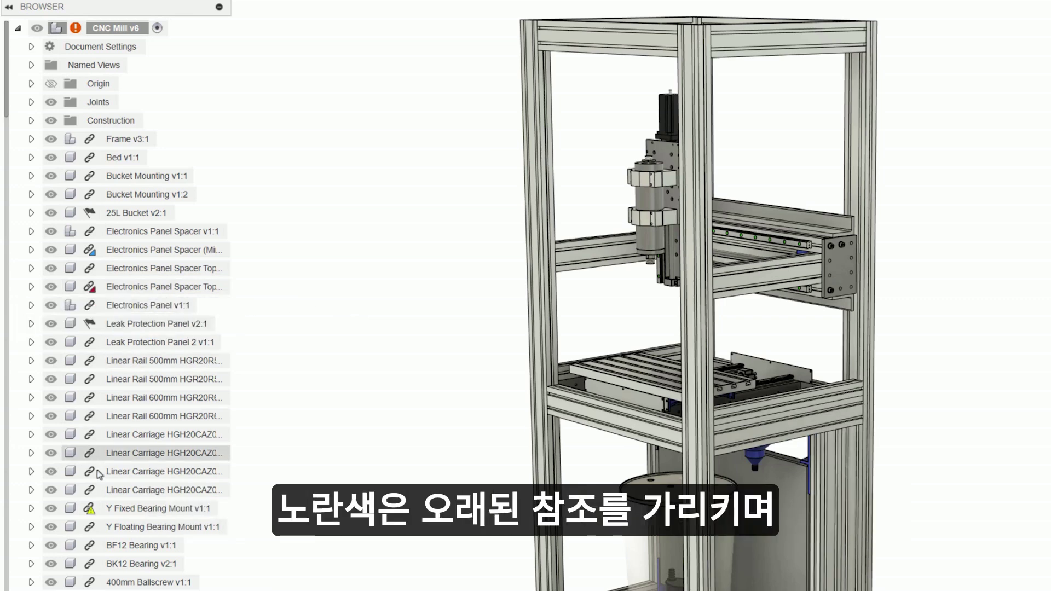
{"action": "mouse_move", "coordinate": [89, 511]}
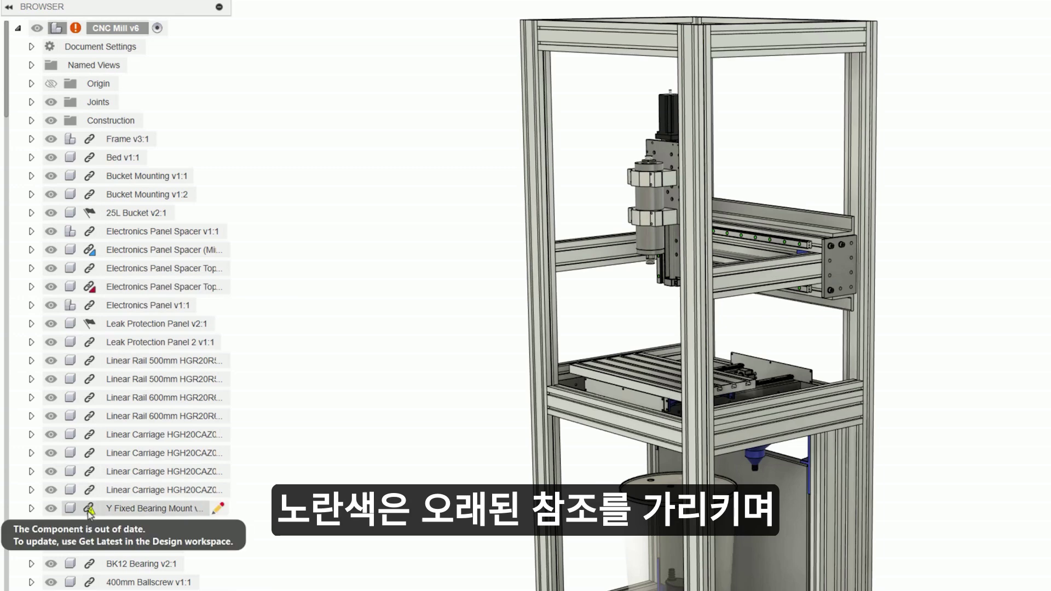
{"action": "mouse_move", "coordinate": [93, 251]}
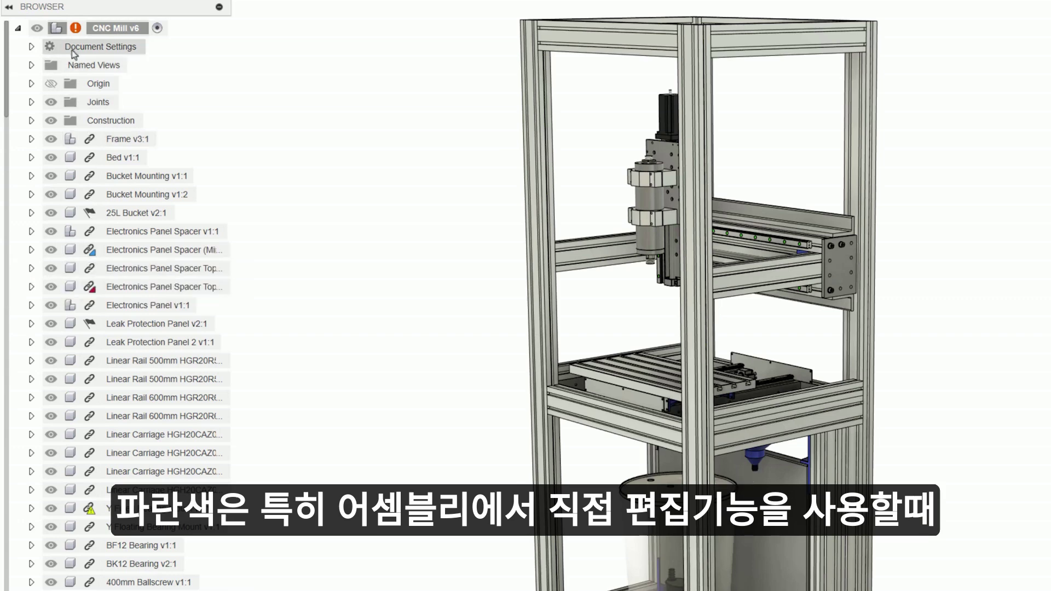
{"action": "mouse_move", "coordinate": [76, 31]}
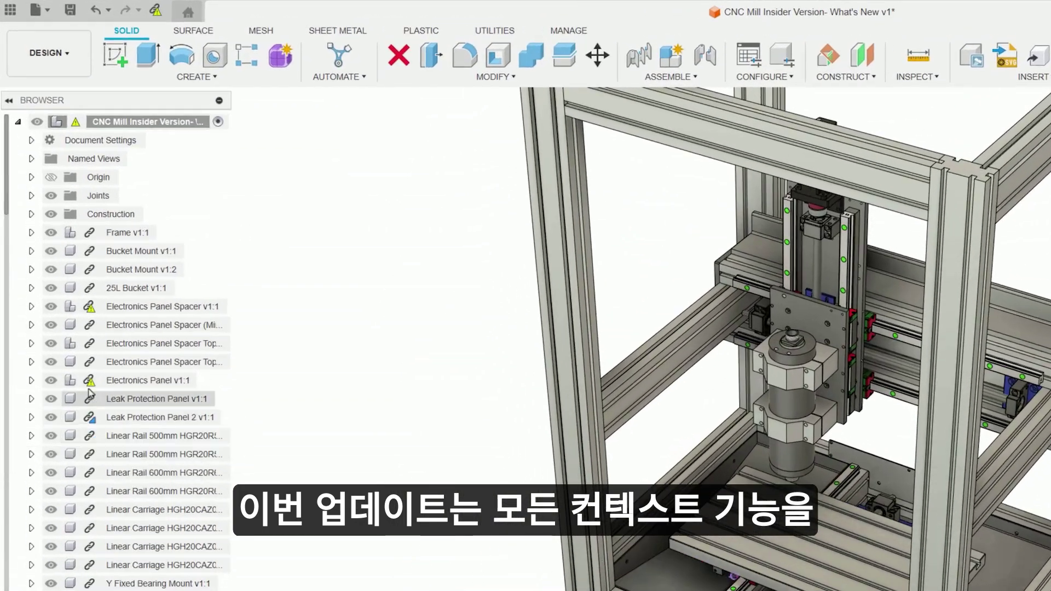
Step: Update all out-of-date references and assembly contexts in the CNC Mill Insider Version assembly in one operation
{"action": "mouse_move", "coordinate": [90, 382]}
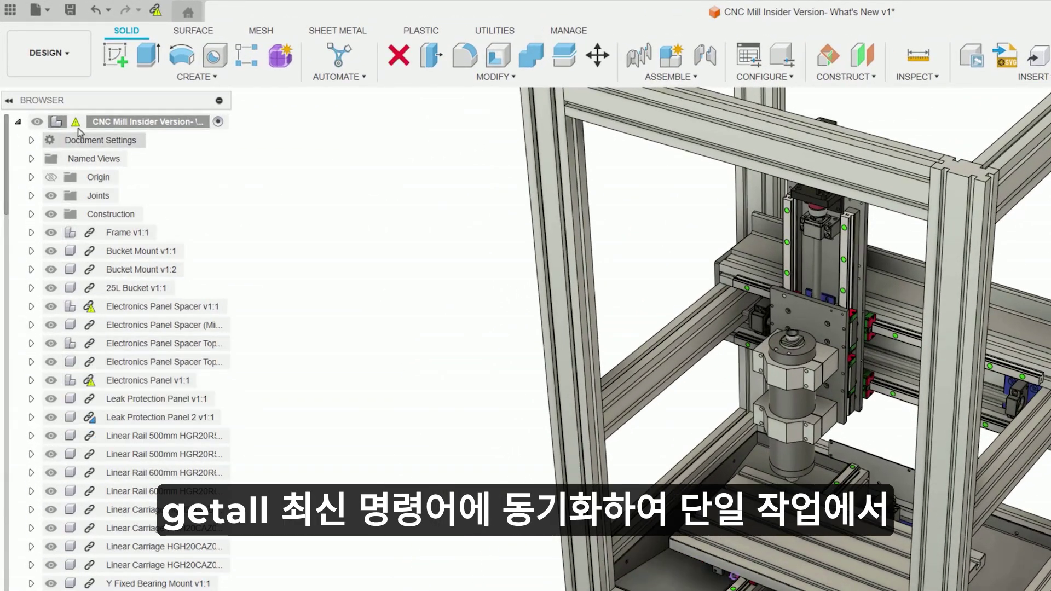
{"action": "mouse_move", "coordinate": [77, 124]}
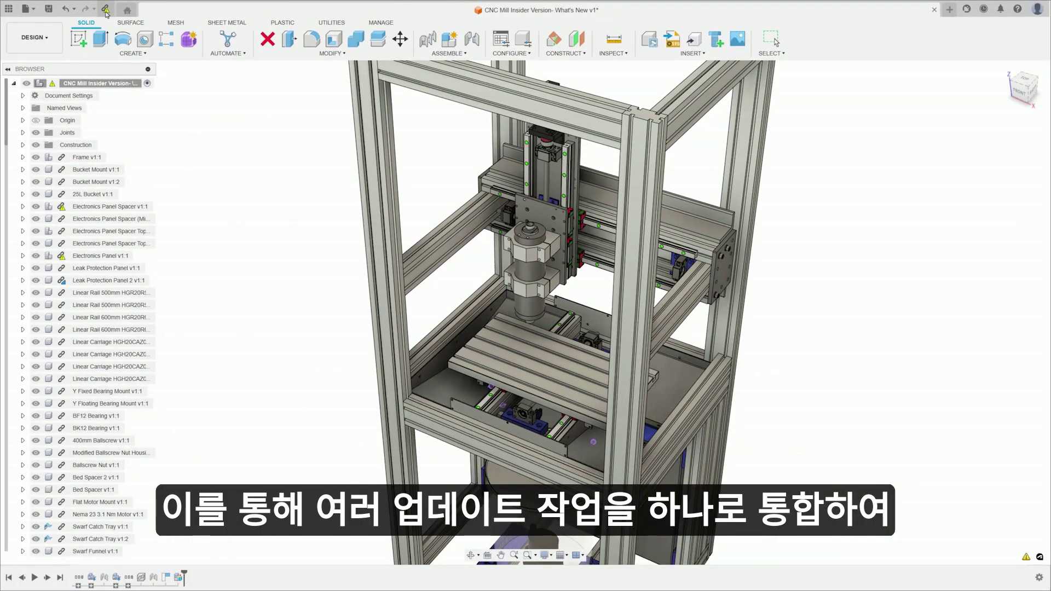
{"action": "left_click", "coordinate": [106, 8]}
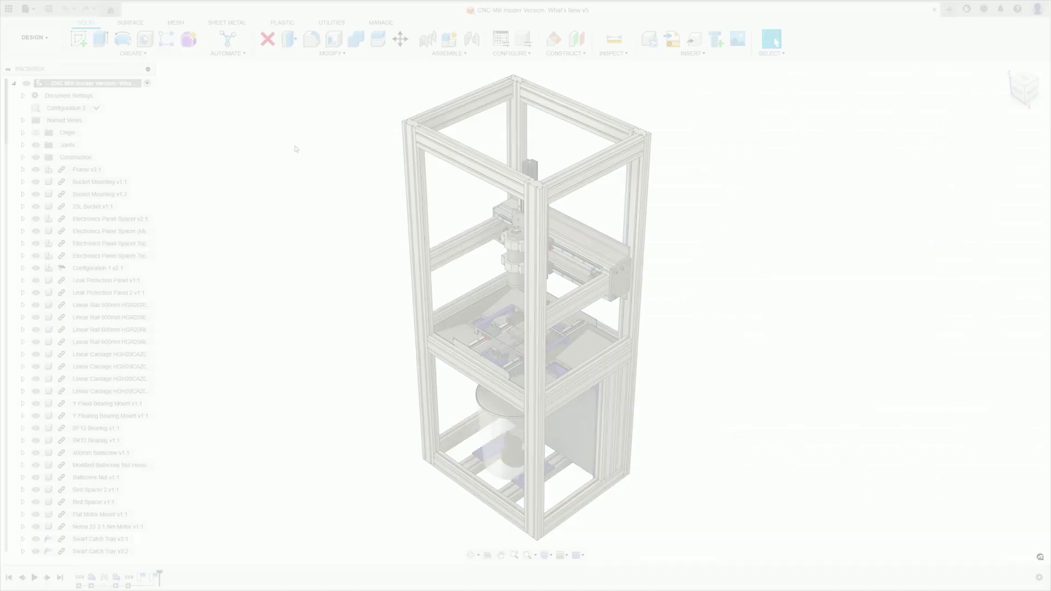
Step: Create an automatic drawing of Configuration 3 from the Autodesk template, using the All Level sheet structure and including external components
{"action": "left_click", "coordinate": [35, 37]}
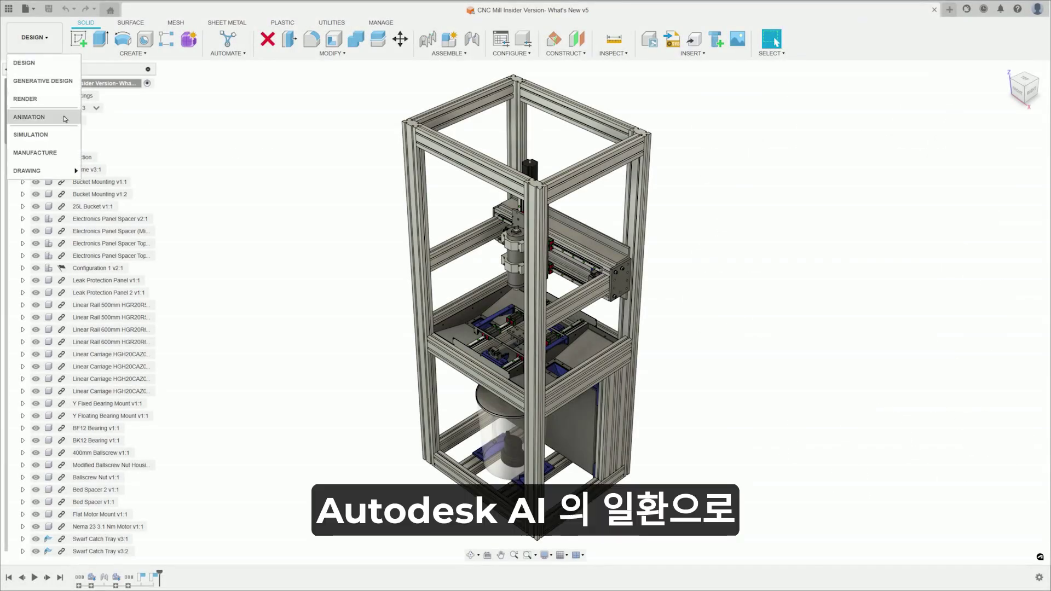
{"action": "mouse_move", "coordinate": [54, 171]}
{"action": "left_click", "coordinate": [92, 171]}
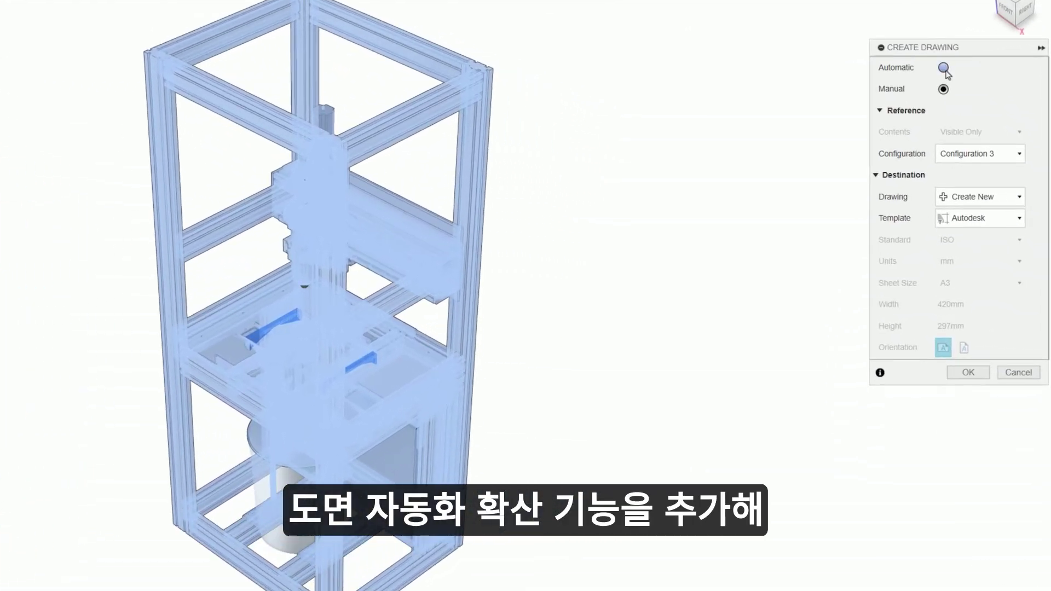
{"action": "left_click", "coordinate": [943, 68]}
{"action": "left_click", "coordinate": [985, 218]}
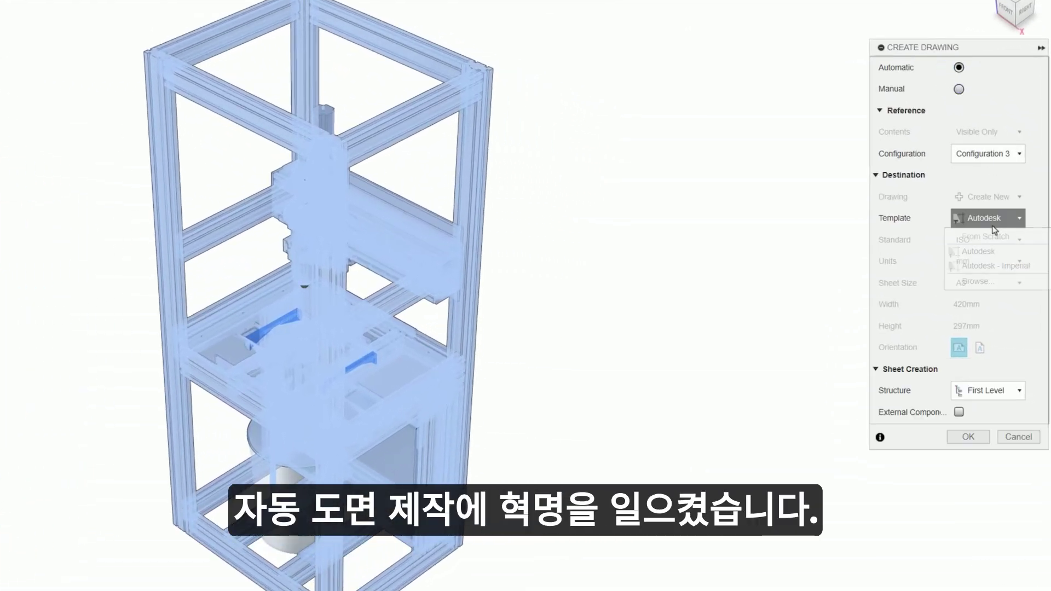
{"action": "left_click", "coordinate": [977, 251]}
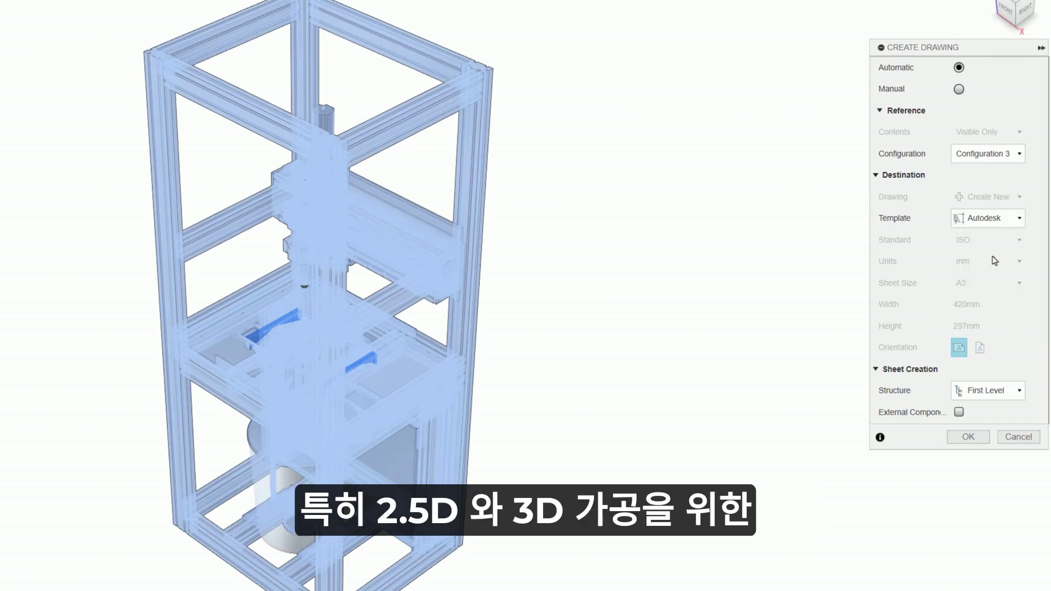
{"action": "left_click", "coordinate": [969, 392]}
{"action": "left_click", "coordinate": [980, 423]}
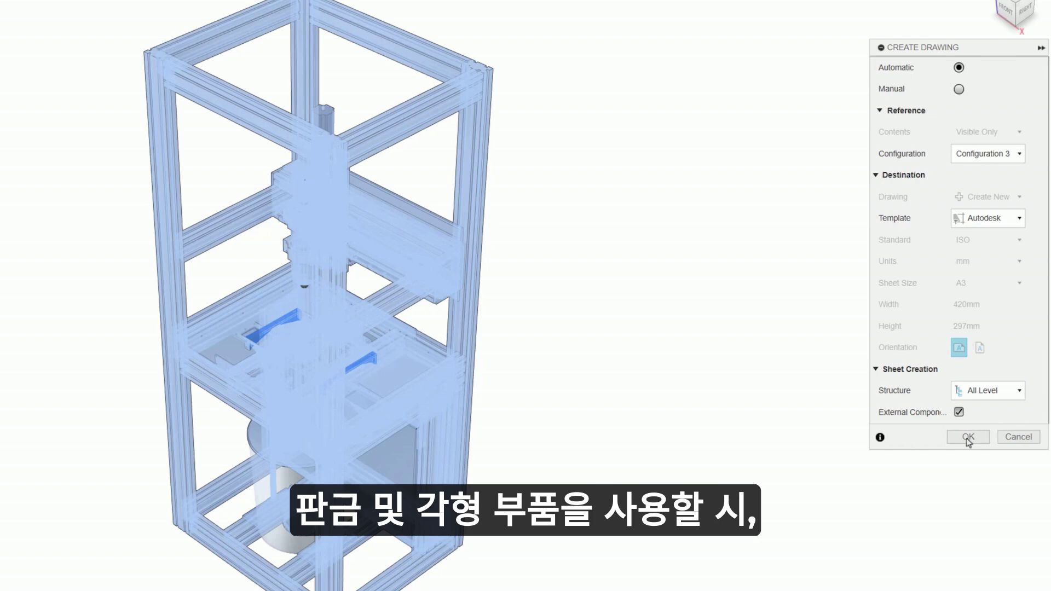
{"action": "left_click", "coordinate": [968, 436]}
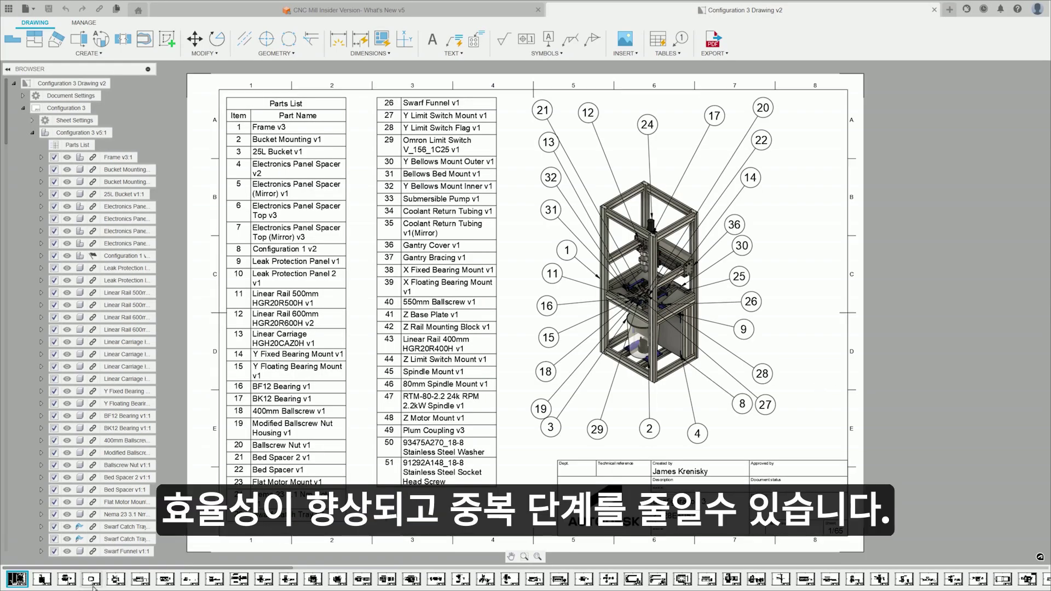
Step: Look through the generated drawing sheets, from the assembly's orthographic views to the 25L Bucket
{"action": "left_click", "coordinate": [43, 580]}
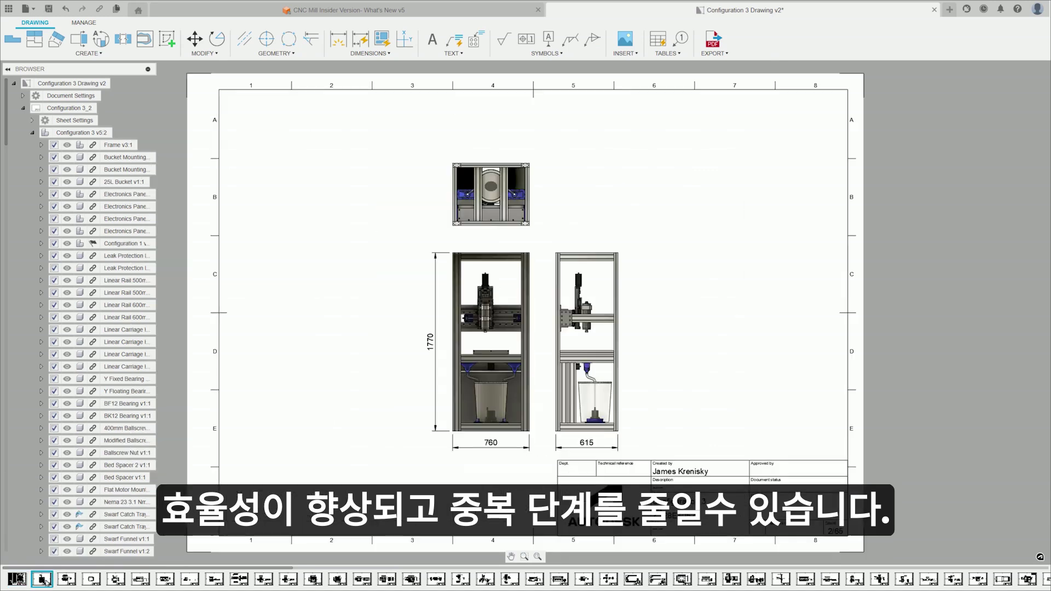
{"action": "mouse_move", "coordinate": [74, 581]}
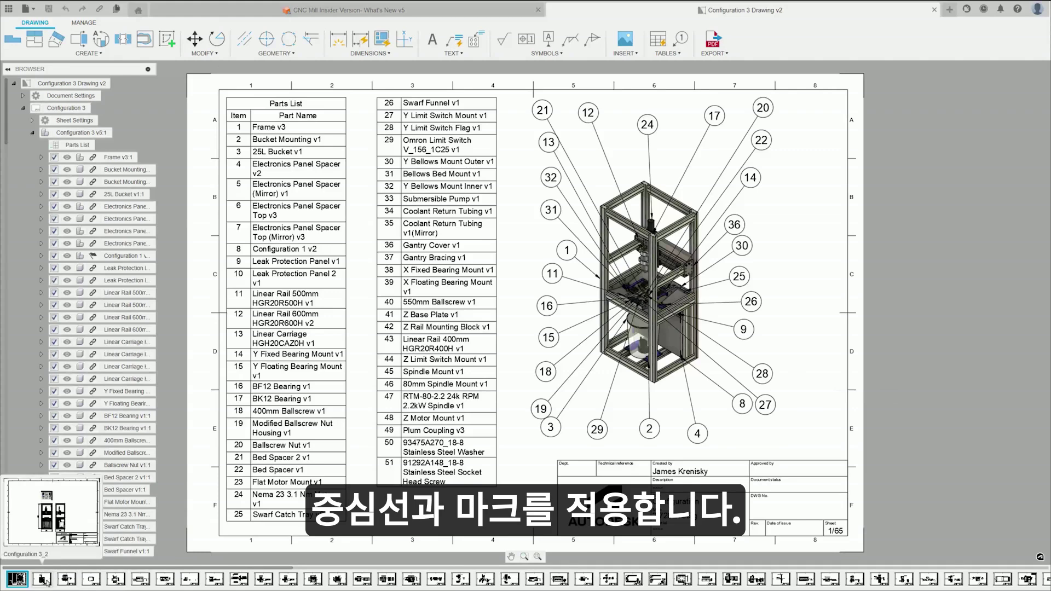
{"action": "left_click", "coordinate": [41, 579]}
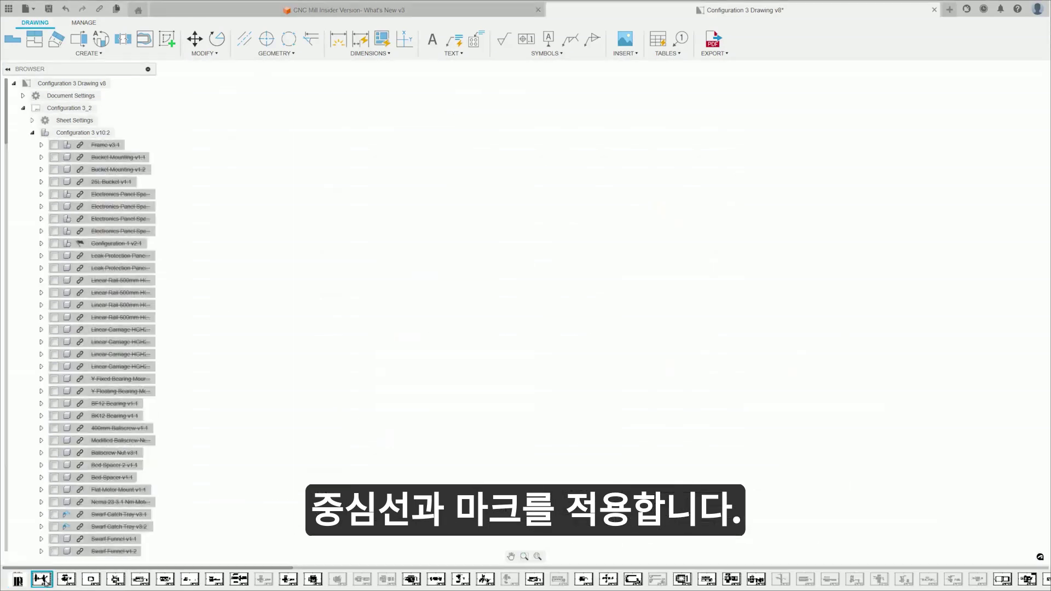
{"action": "left_click", "coordinate": [65, 582]}
{"action": "left_click", "coordinate": [88, 584]}
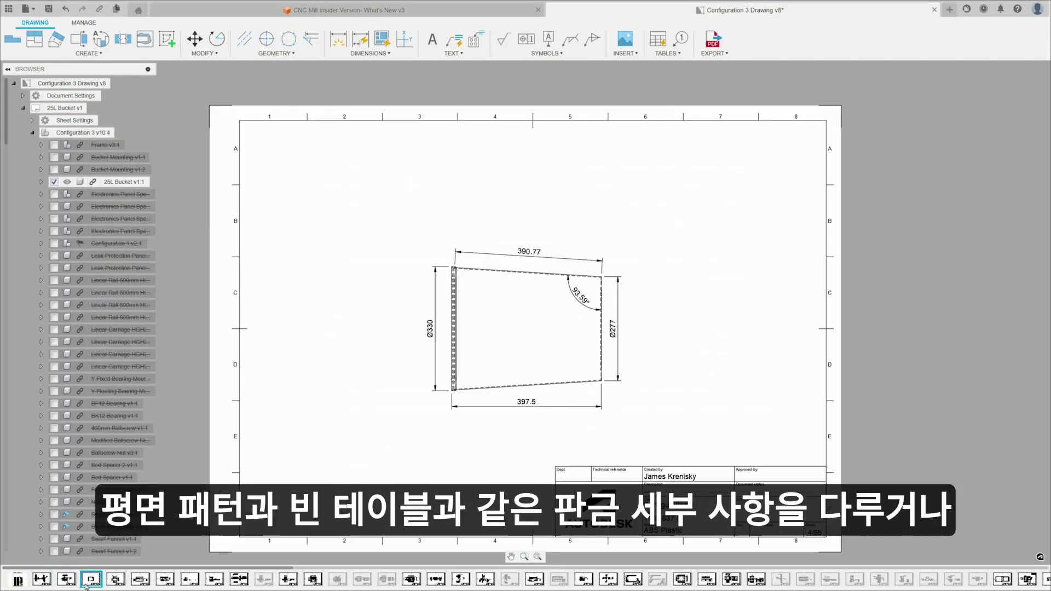
Step: Auto-dimension the Electronics Panel Spacer (Mirror) sheet with Baseline Dimensions from the Bottom Left datum, raising the density to 18 of 18 dimensions
{"action": "left_click", "coordinate": [116, 580]}
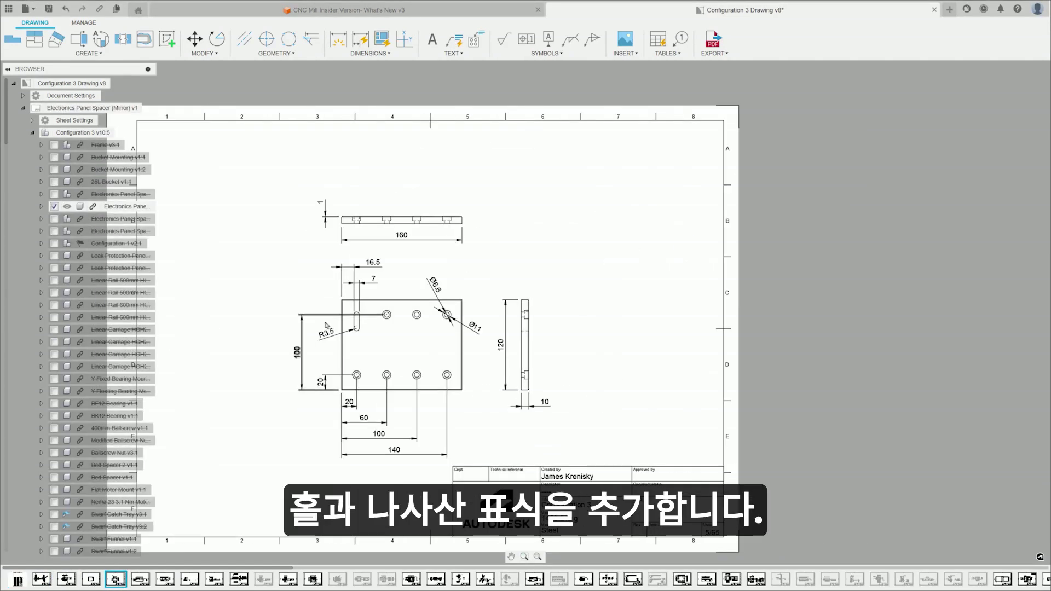
{"action": "left_click", "coordinate": [370, 53]}
{"action": "left_click", "coordinate": [358, 66]}
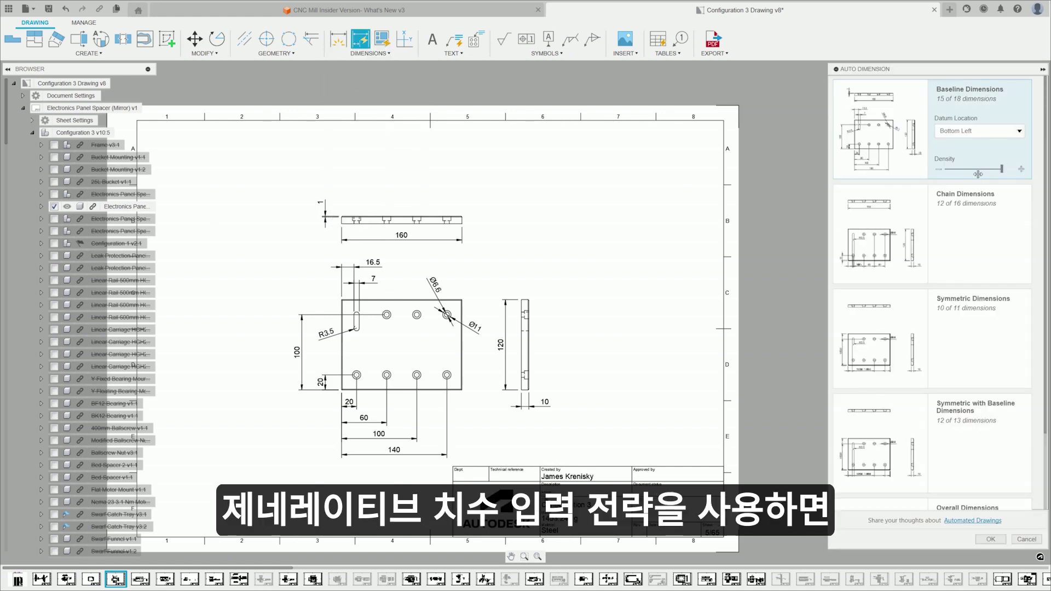
{"action": "left_click", "coordinate": [984, 169]}
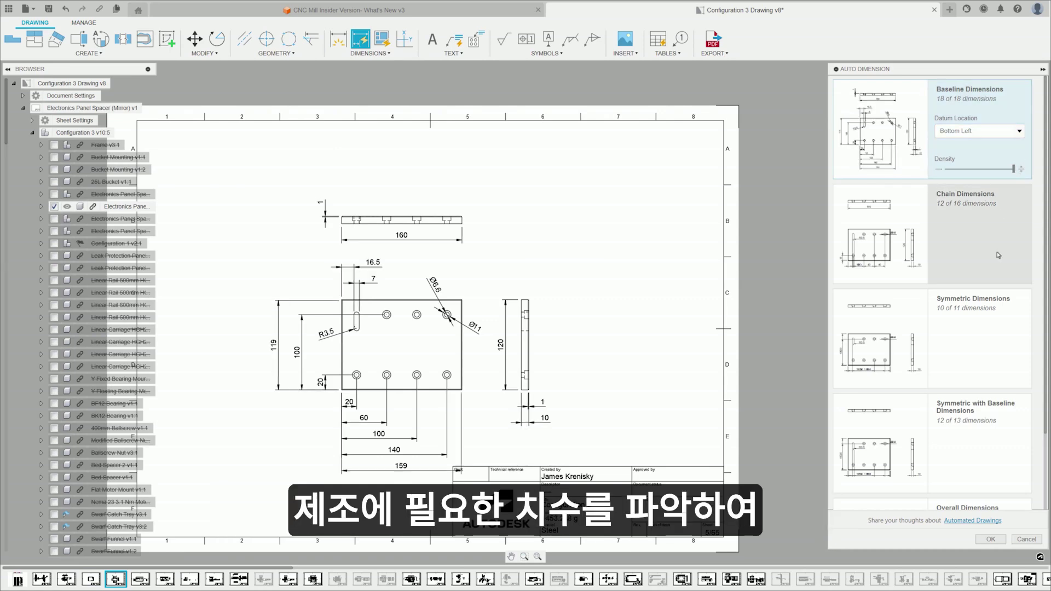
Step: Try Symmetric with Baseline Dimensions at a reduced density, and apply the Symmetric Dimensions strategy to the sheet instead
{"action": "scroll", "coordinate": [999, 255], "scroll_direction": "down", "scroll_amount": 3}
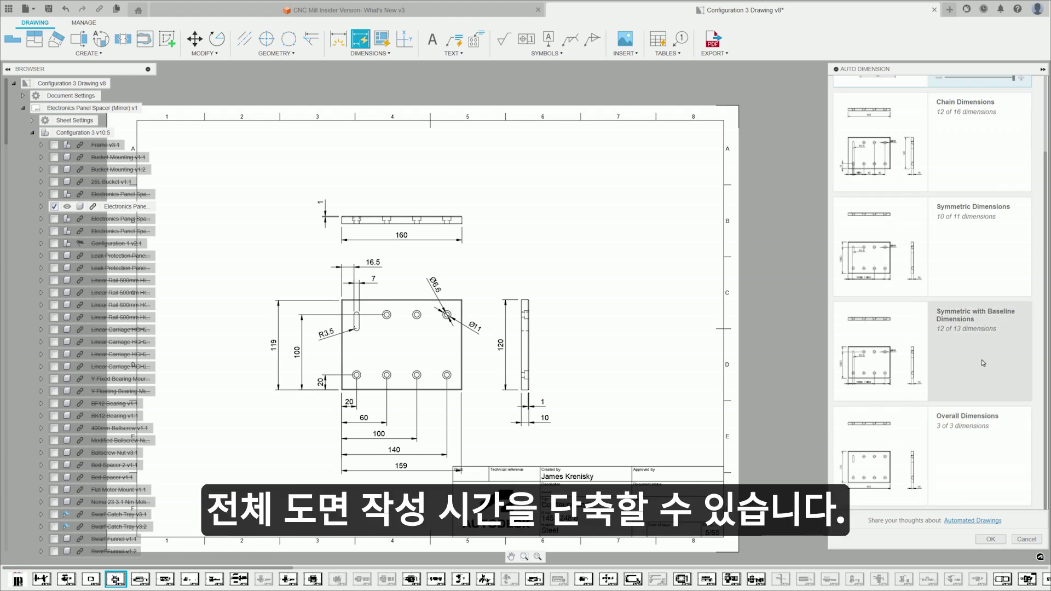
{"action": "left_click", "coordinate": [983, 362]}
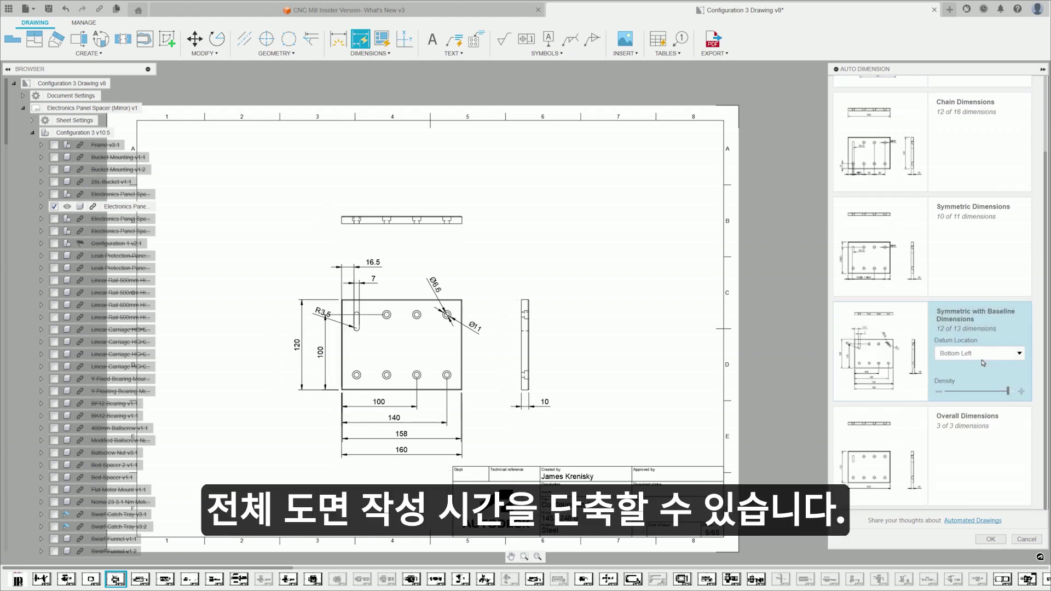
{"action": "left_click", "coordinate": [986, 392]}
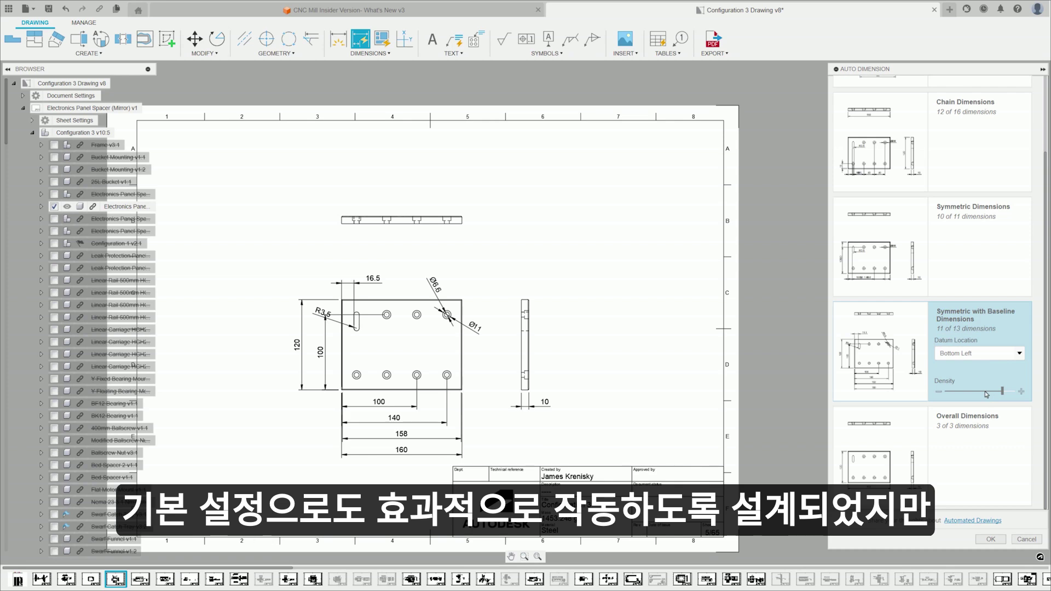
{"action": "left_click", "coordinate": [975, 269]}
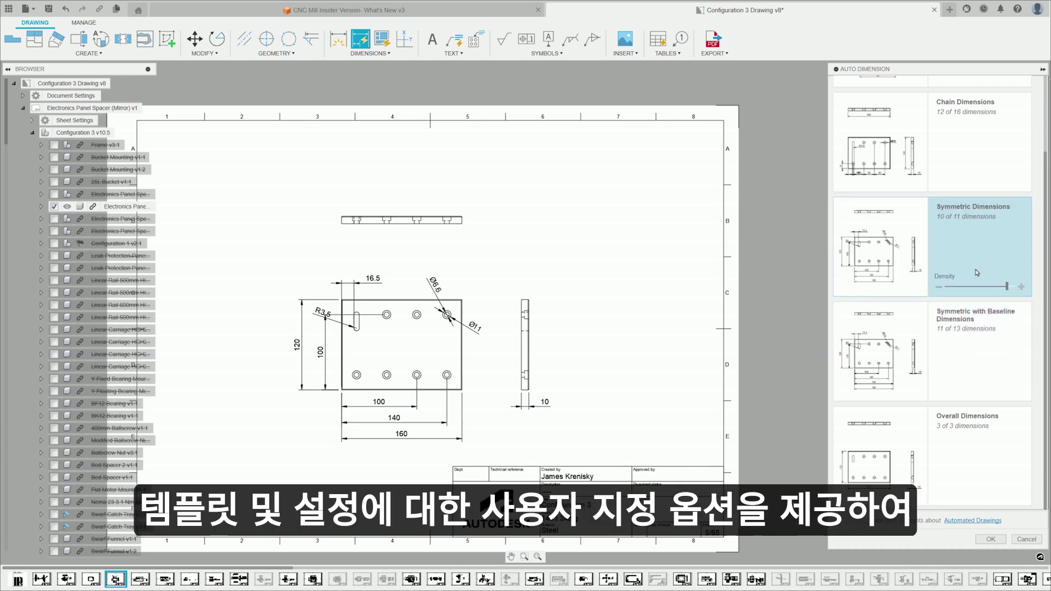
{"action": "left_click", "coordinate": [989, 539]}
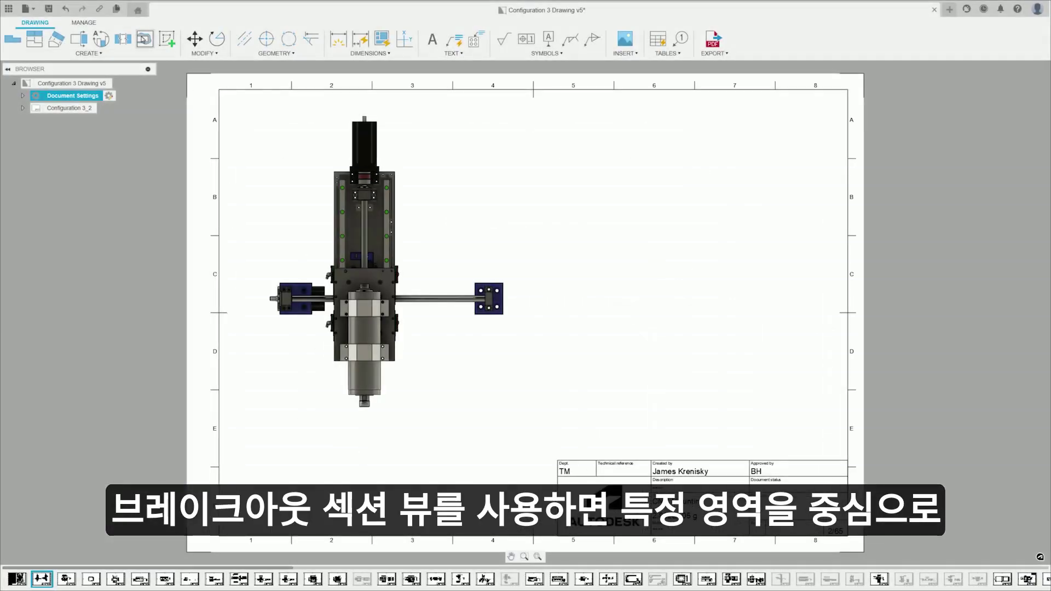
Step: Create a breakout section view 170 mm deep around the centre of the spindle assembly on the Configuration 3_2 sheet
{"action": "left_click", "coordinate": [144, 38]}
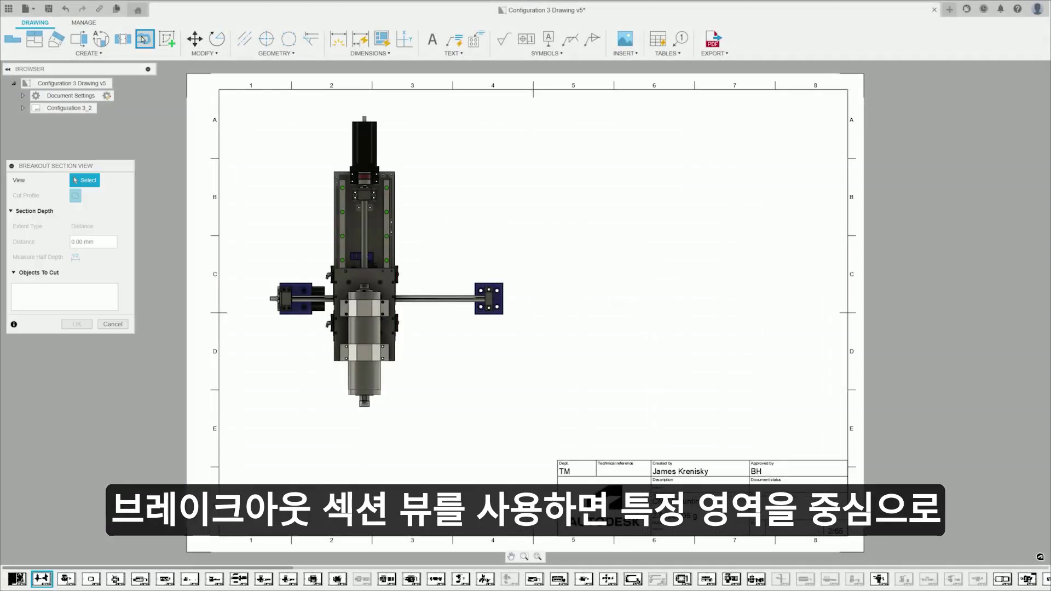
{"action": "left_click", "coordinate": [348, 260]}
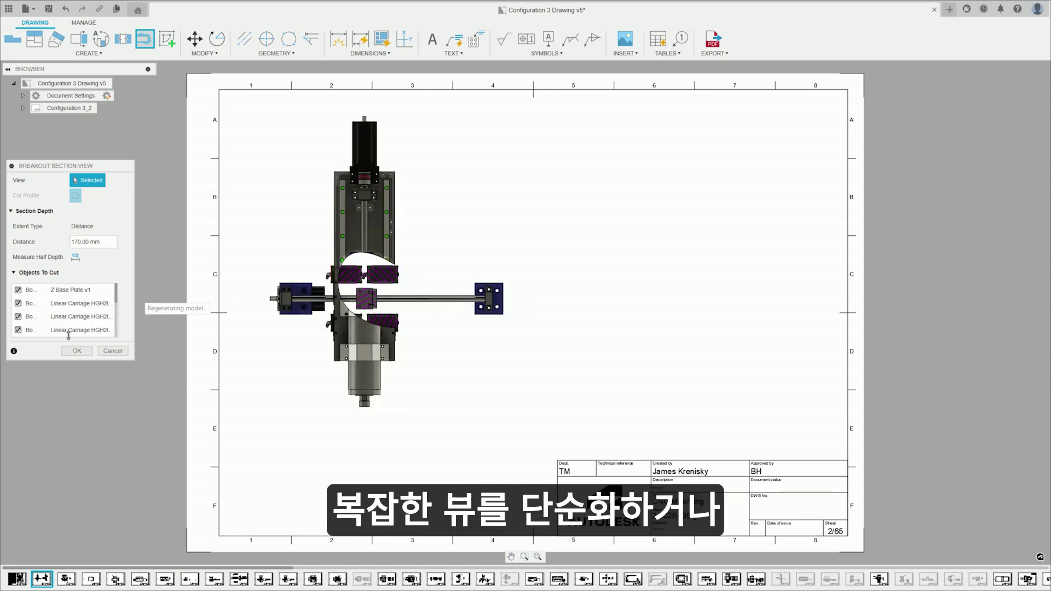
{"action": "left_click", "coordinate": [77, 350]}
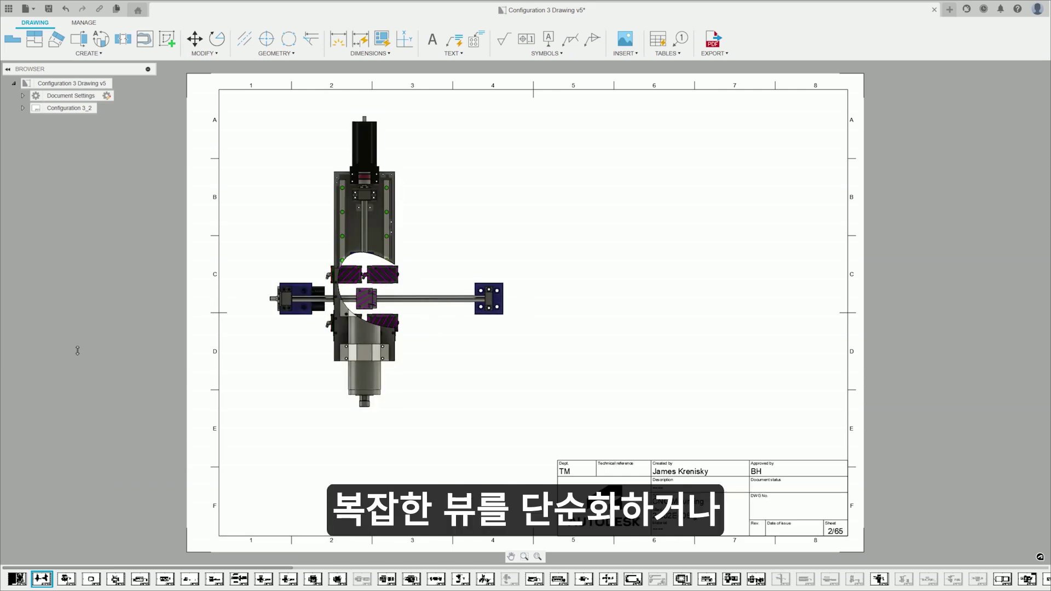
Step: Project an isometric view from the breakout section view and move it to the empty area above the title block
{"action": "left_click", "coordinate": [34, 39]}
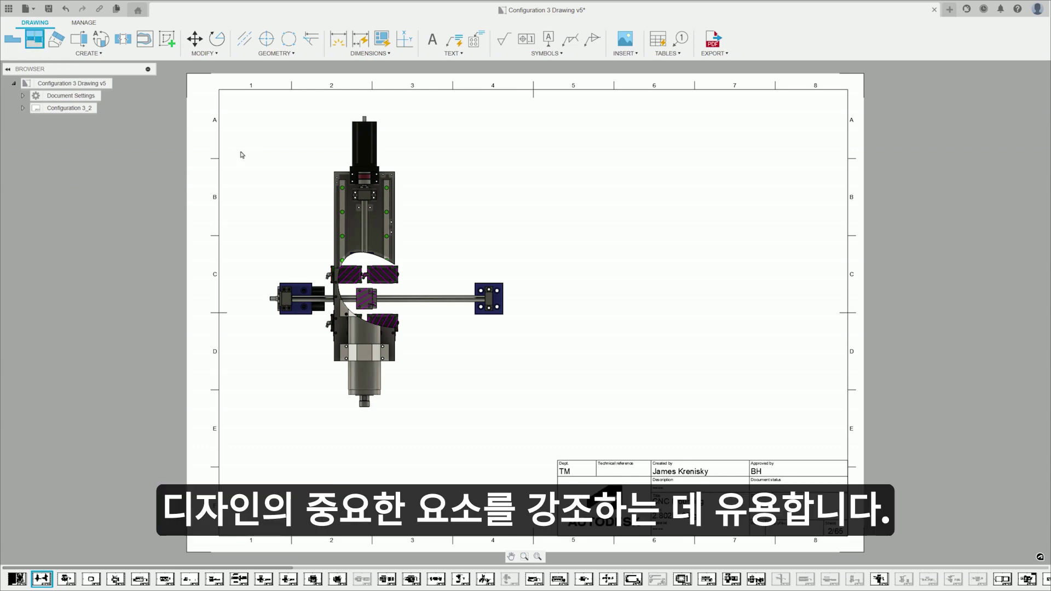
{"action": "left_click", "coordinate": [356, 268]}
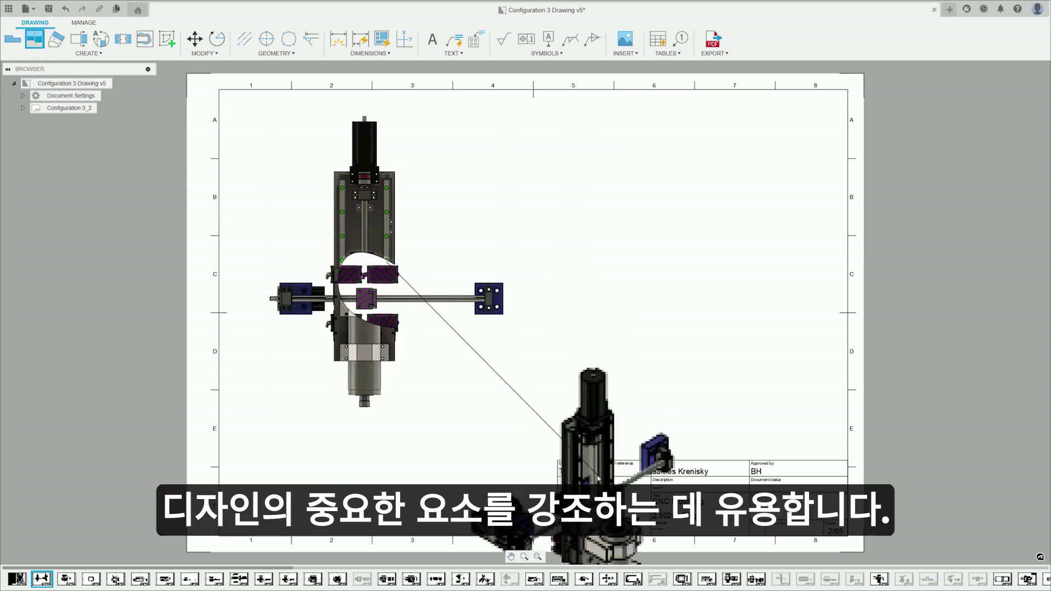
{"action": "left_click", "coordinate": [583, 458]}
{"action": "key", "text": "Return"}
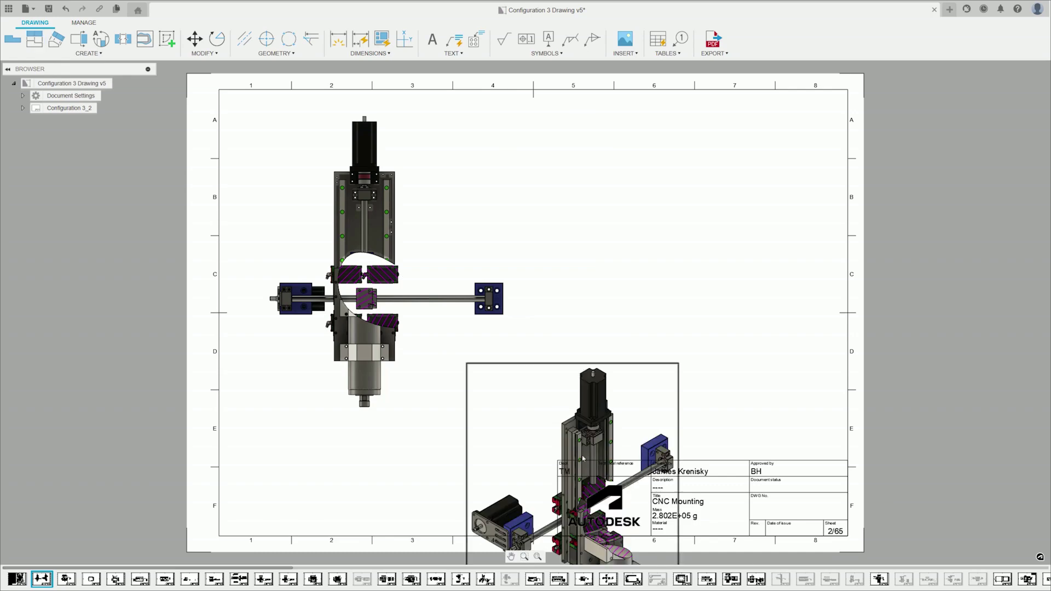
{"action": "left_click_drag", "start_coordinate": [583, 458], "coordinate": [650, 232]}
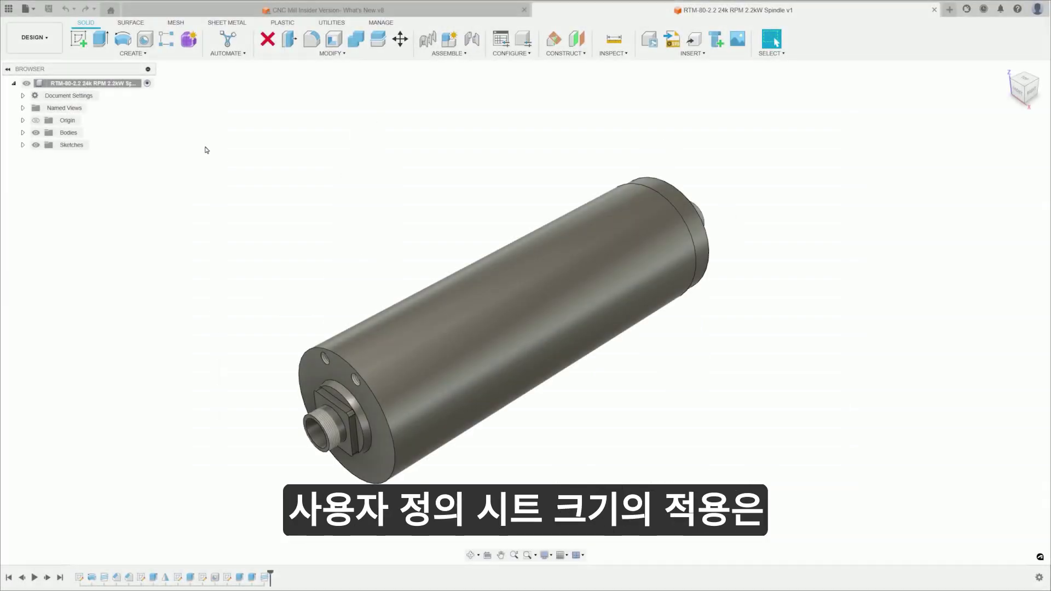
Step: Create a manual drawing of the full spindle assembly from scratch on an ISO A3 portrait sheet in millimetres
{"action": "right_click", "coordinate": [144, 84]}
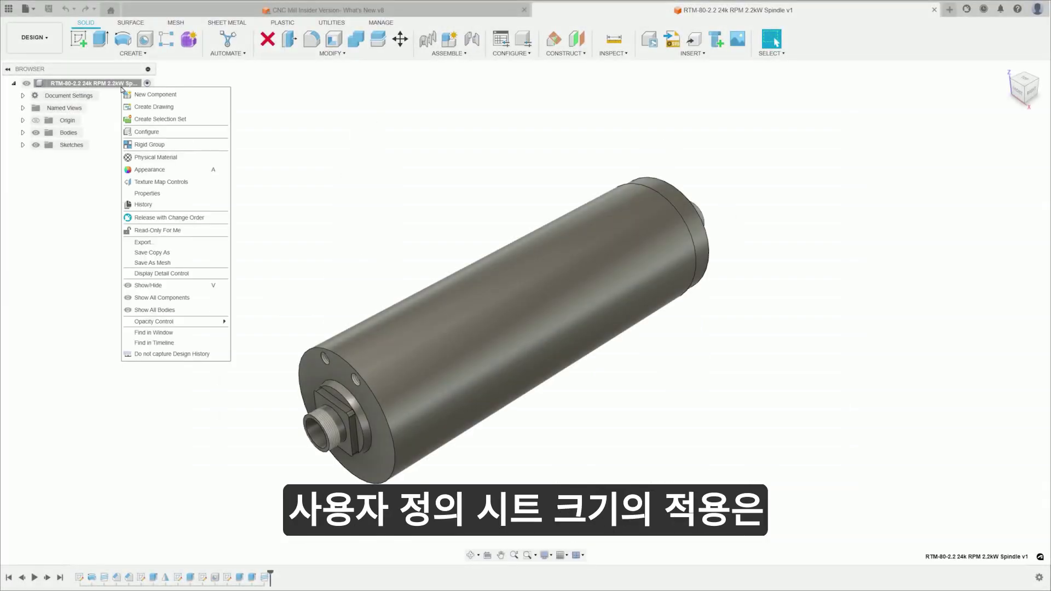
{"action": "left_click", "coordinate": [147, 110]}
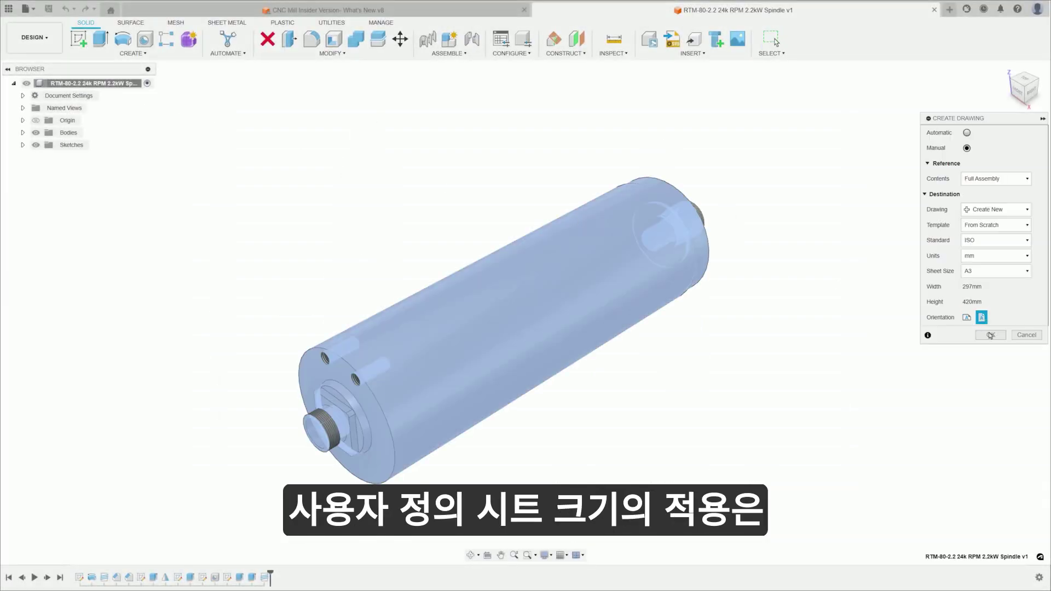
{"action": "left_click", "coordinate": [990, 335]}
Step: Place an NW Isometric base view of the spindle at 1:2 scale in the upper part of the sheet
{"action": "left_click", "coordinate": [1023, 130]}
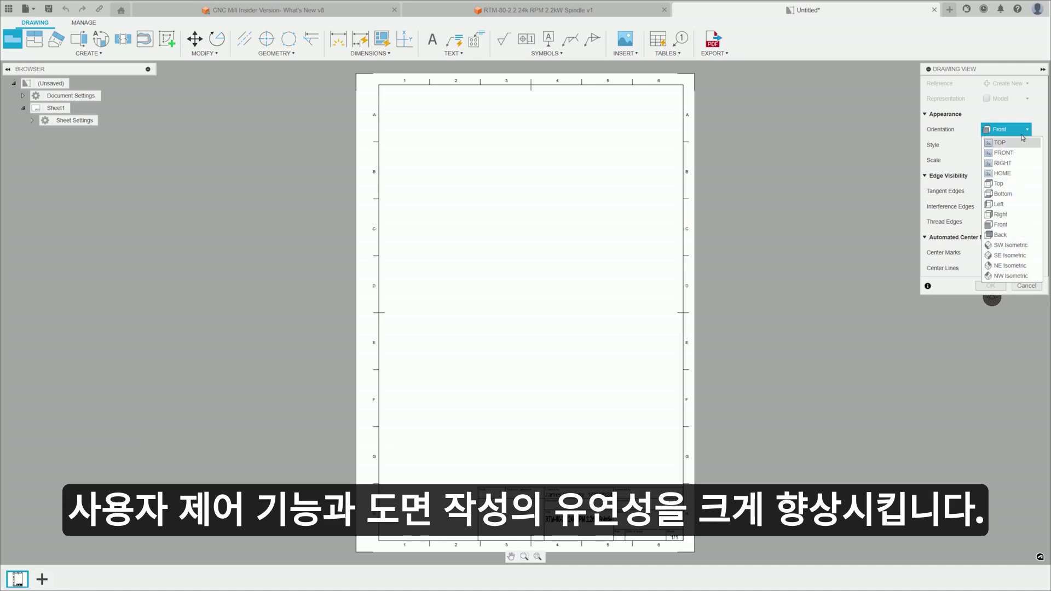
{"action": "left_click", "coordinate": [1006, 268]}
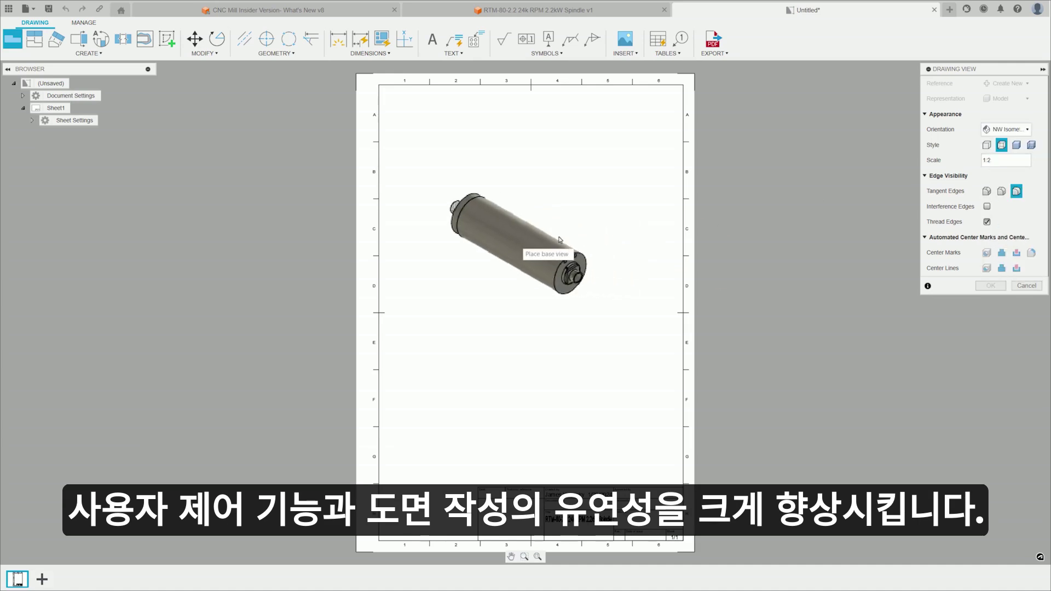
{"action": "left_click", "coordinate": [497, 233]}
{"action": "left_click", "coordinate": [991, 286]}
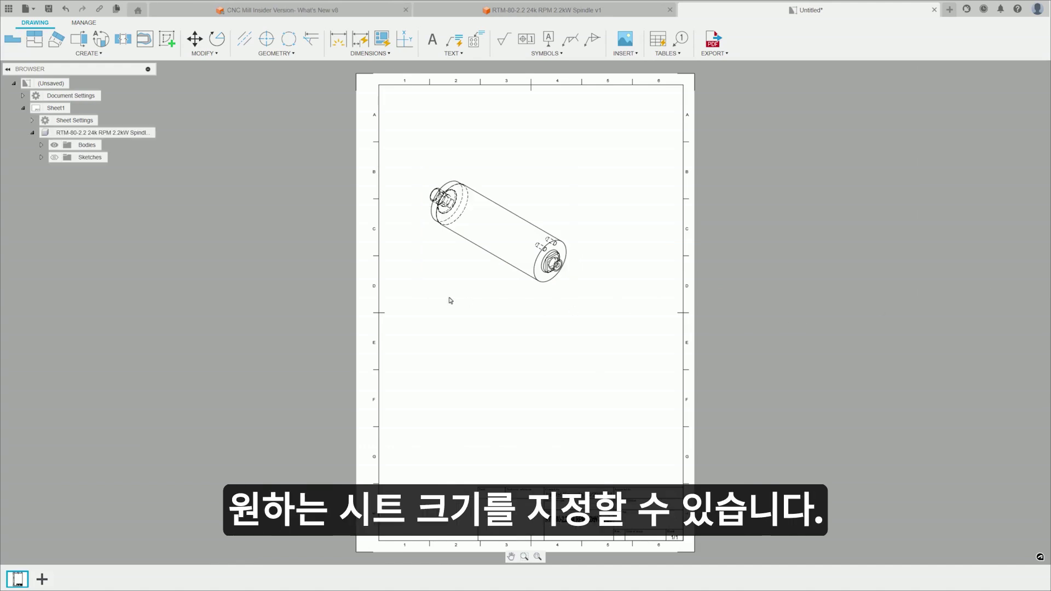
Step: Switch the sheet size of Sheet1 to Custom and apply a height of 220 mm
{"action": "left_click", "coordinate": [31, 120]}
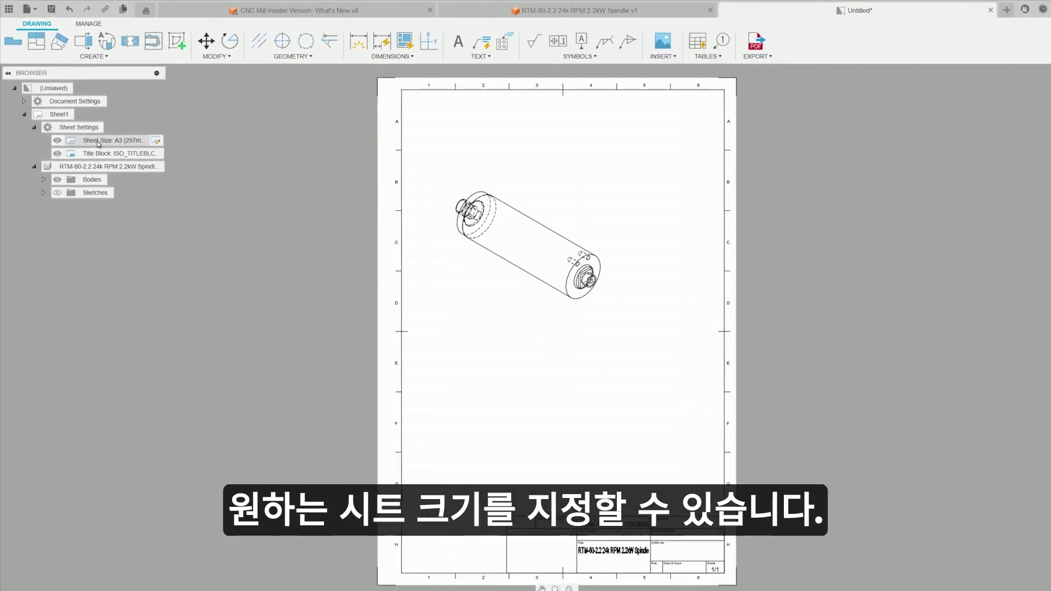
{"action": "left_click", "coordinate": [147, 133]}
{"action": "left_click", "coordinate": [286, 94]}
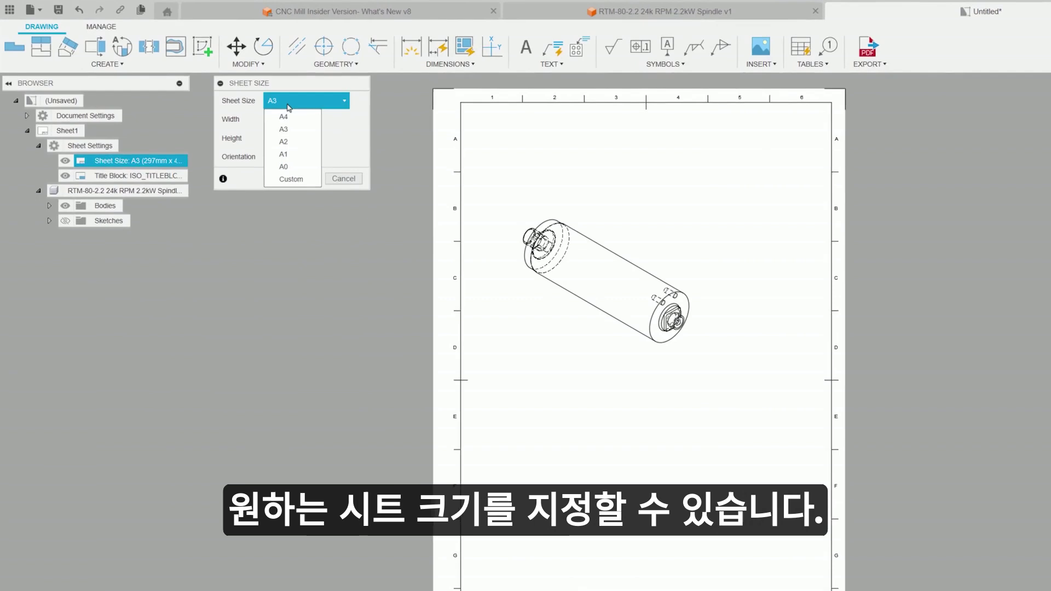
{"action": "left_click", "coordinate": [260, 168]}
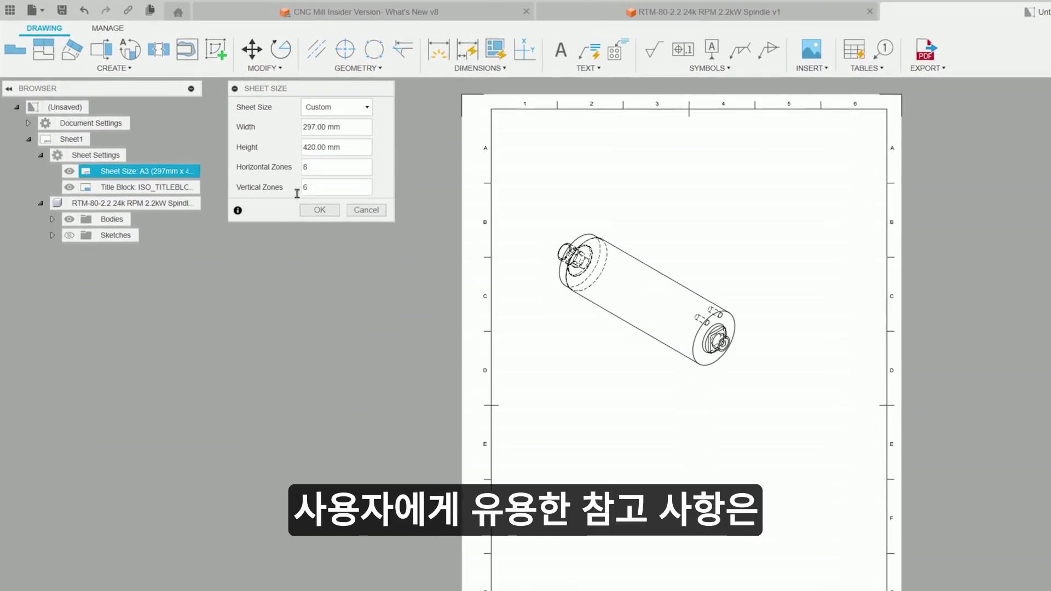
{"action": "left_click", "coordinate": [307, 147]}
{"action": "key", "text": "BackSpace"}
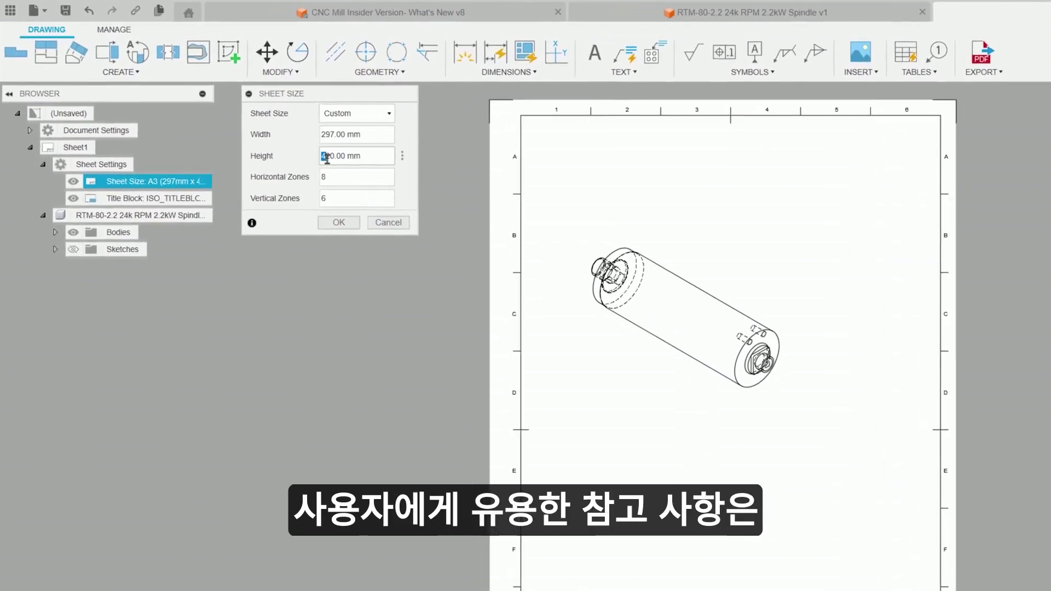
{"action": "type", "text": "2"}
{"action": "left_click", "coordinate": [343, 225]}
Step: Resize the custom sheet to 279 mm wide and 432 mm high
{"action": "left_click", "coordinate": [205, 185]}
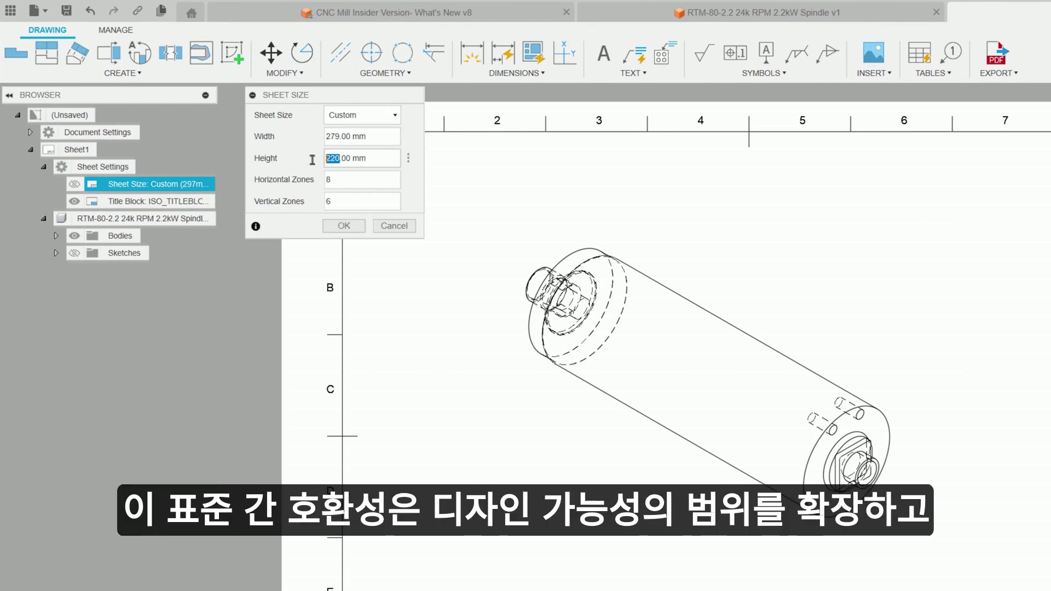
{"action": "type", "text": "432"}
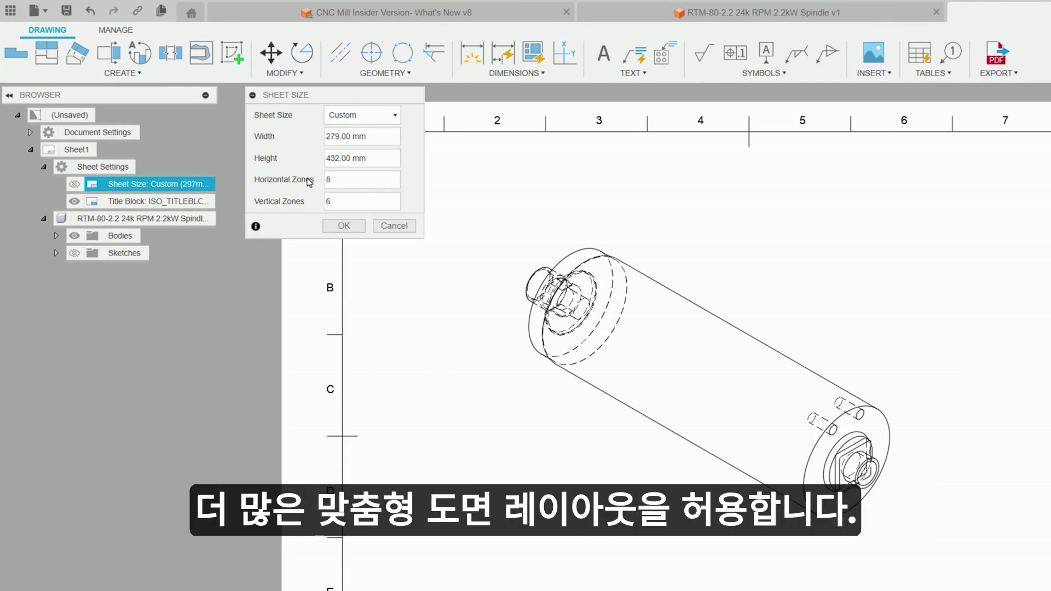
{"action": "left_click", "coordinate": [344, 225]}
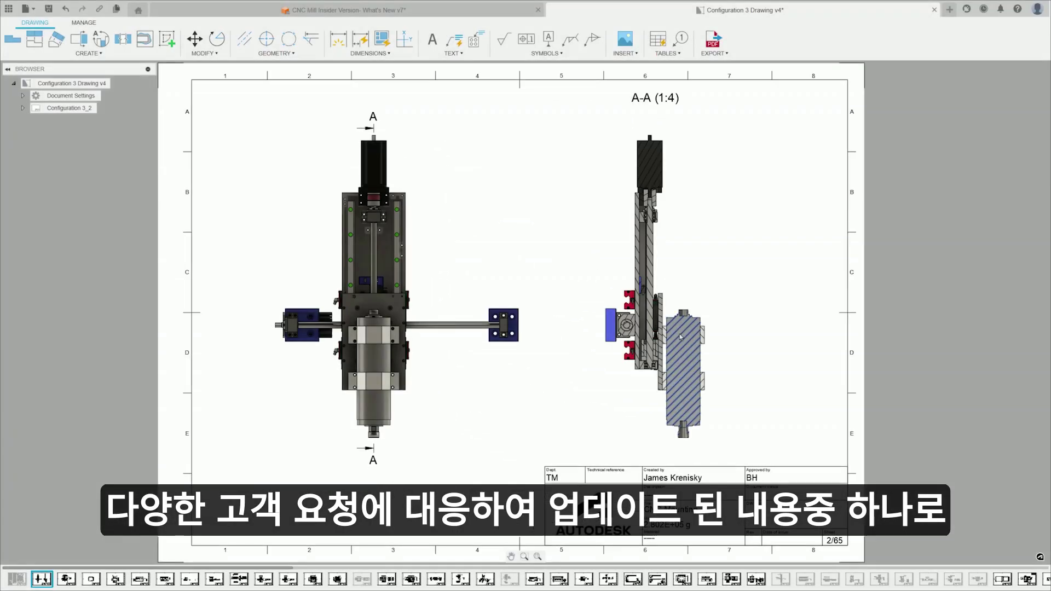
Step: Change the spindle's hatch in section view A-A to the CROSS pattern with scale factor 0.2 in light blue
{"action": "left_click", "coordinate": [997, 84]}
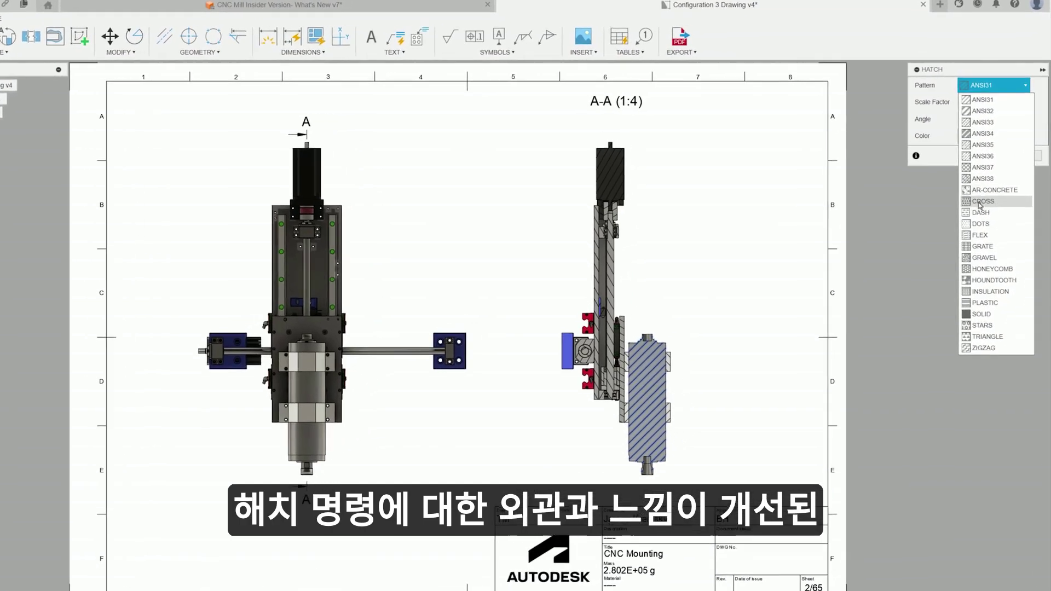
{"action": "left_click", "coordinate": [986, 194]}
{"action": "double_click", "coordinate": [965, 104]}
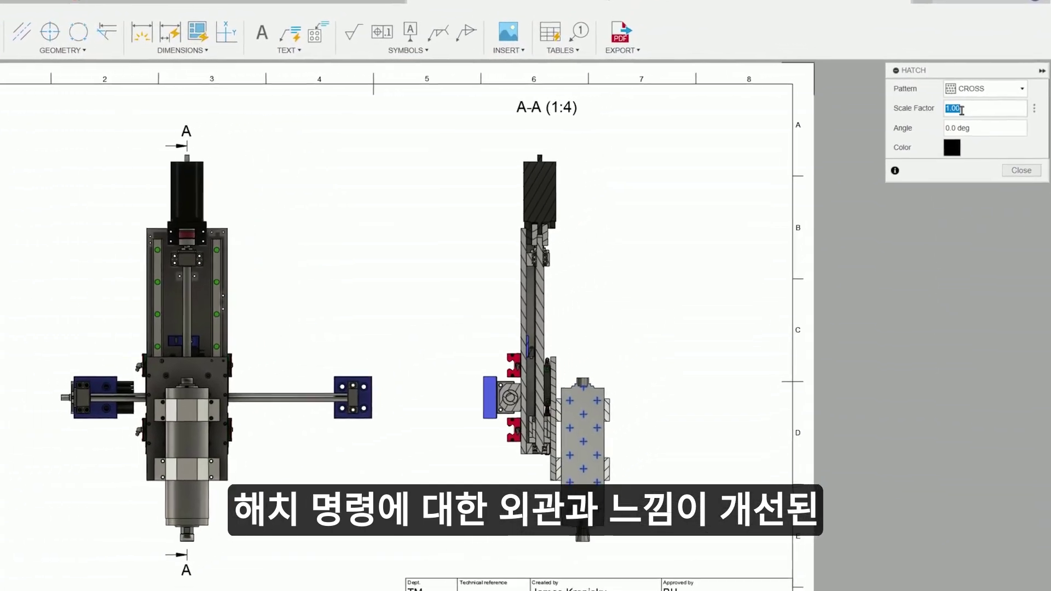
{"action": "key", "text": "BackSpace"}
{"action": "type", "text": ".2"}
{"action": "left_click", "coordinate": [949, 150]}
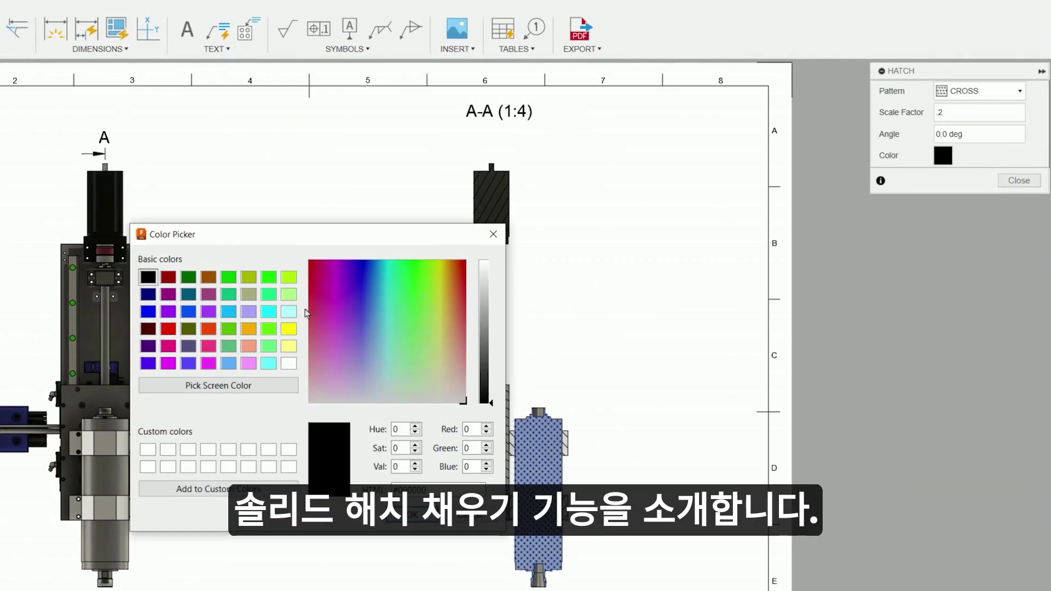
{"action": "left_click", "coordinate": [228, 311]}
{"action": "left_click", "coordinate": [412, 514]}
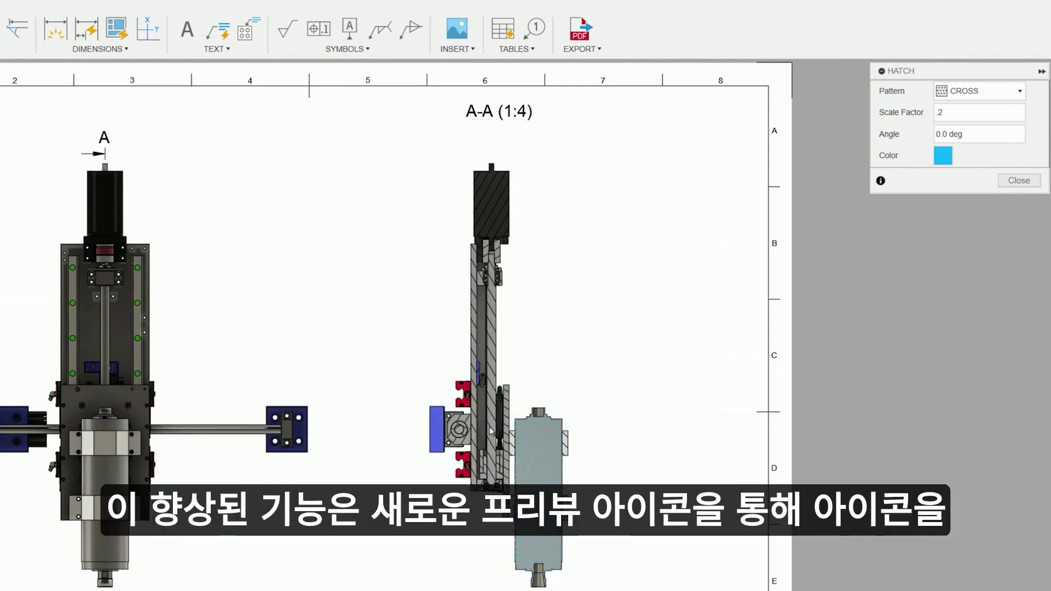
{"action": "left_click", "coordinate": [1018, 180]}
Step: Change the hatch of the long vertical plate in section A-A to the STARS pattern in magenta
{"action": "double_click", "coordinate": [492, 434]}
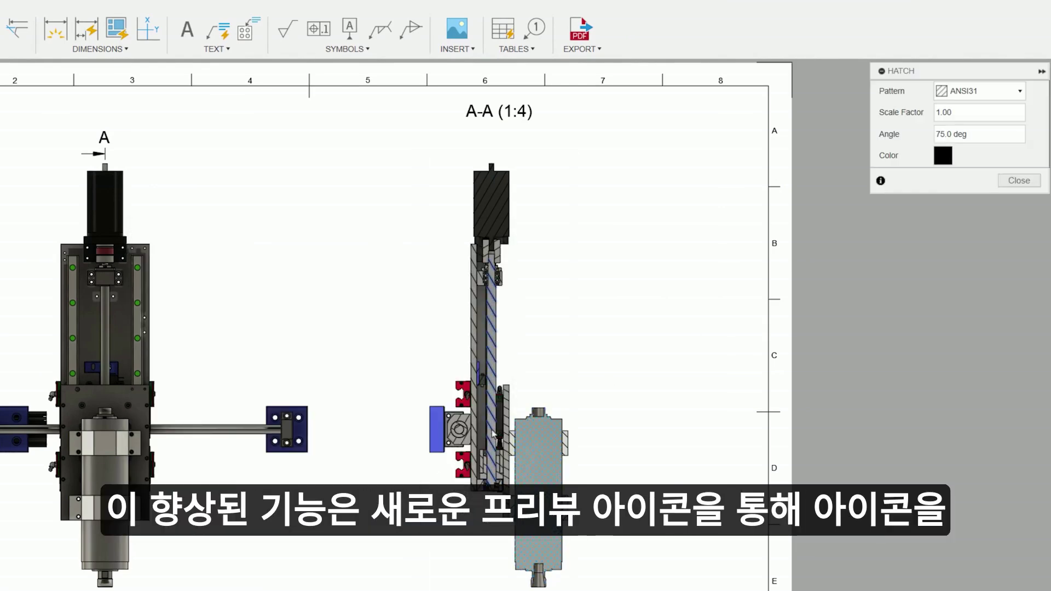
{"action": "left_click", "coordinate": [976, 91]}
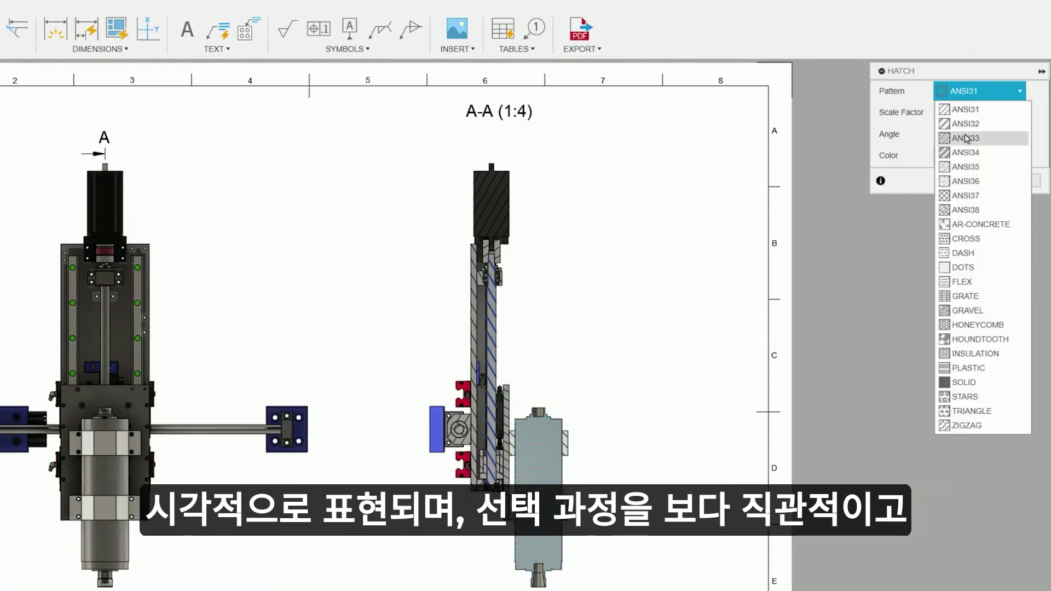
{"action": "left_click", "coordinate": [963, 397]}
{"action": "left_click", "coordinate": [943, 156]}
{"action": "left_click", "coordinate": [278, 347]}
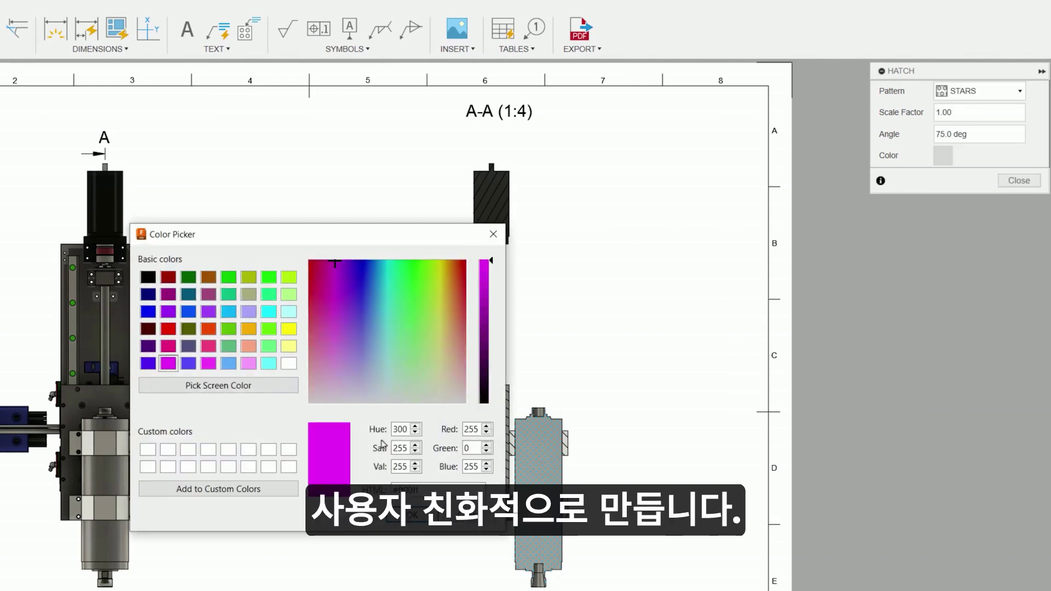
{"action": "left_click", "coordinate": [438, 528]}
{"action": "left_click", "coordinate": [1018, 180]}
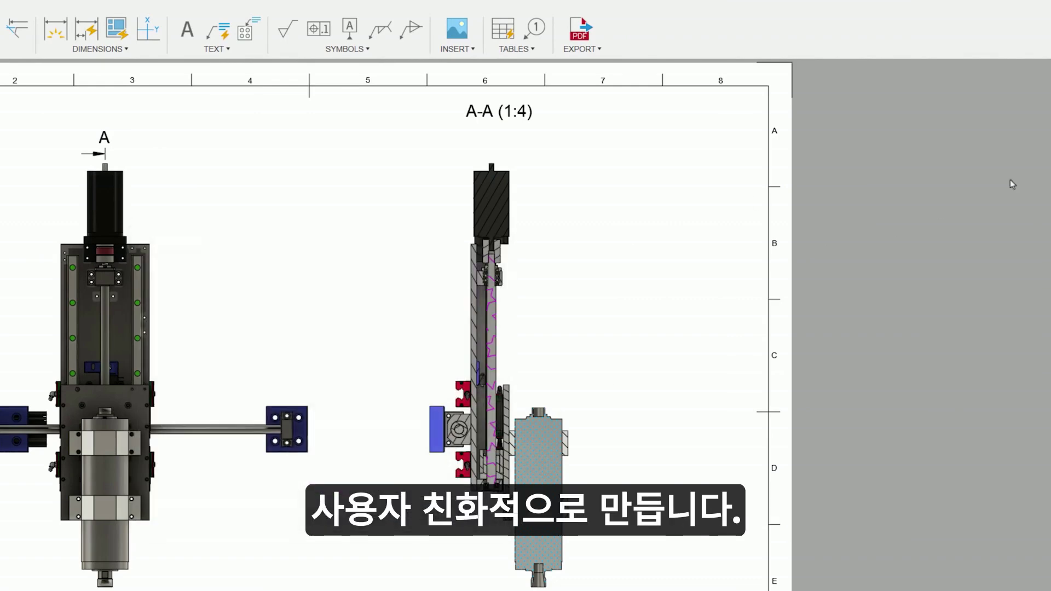
Step: Change the hatch of the block beside the blue bracket in section A-A to CROSS with scale factor 0.1
{"action": "double_click", "coordinate": [460, 430]}
{"action": "left_click", "coordinate": [980, 90]}
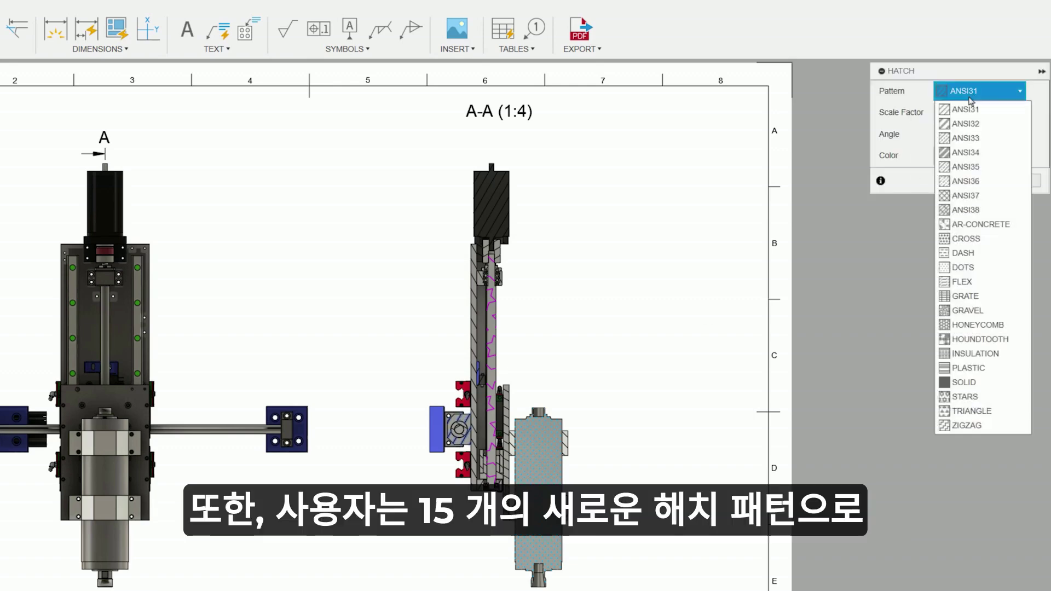
{"action": "left_click", "coordinate": [959, 238]}
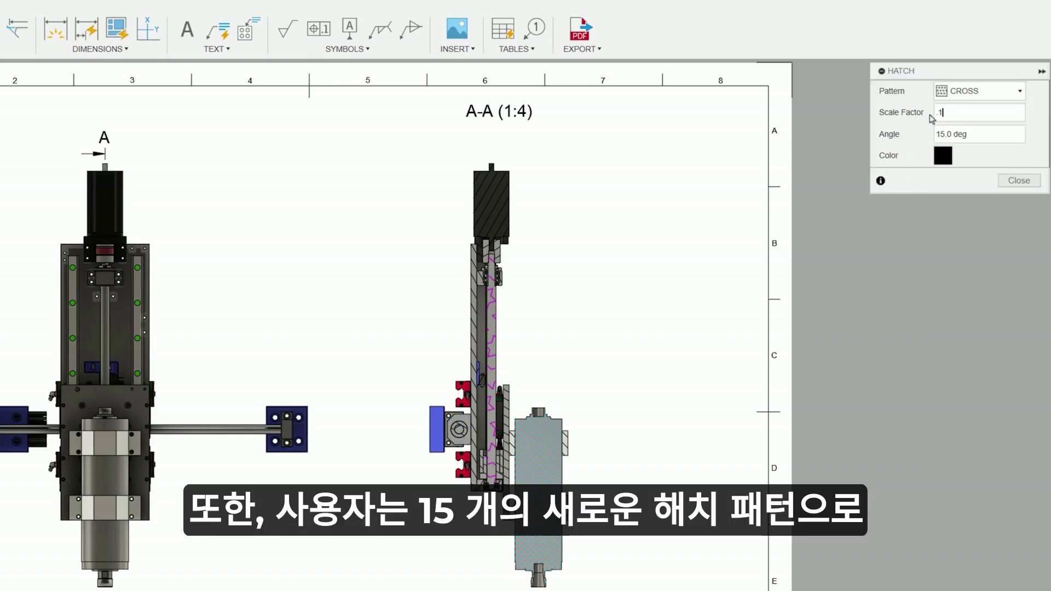
{"action": "left_click", "coordinate": [1018, 180]}
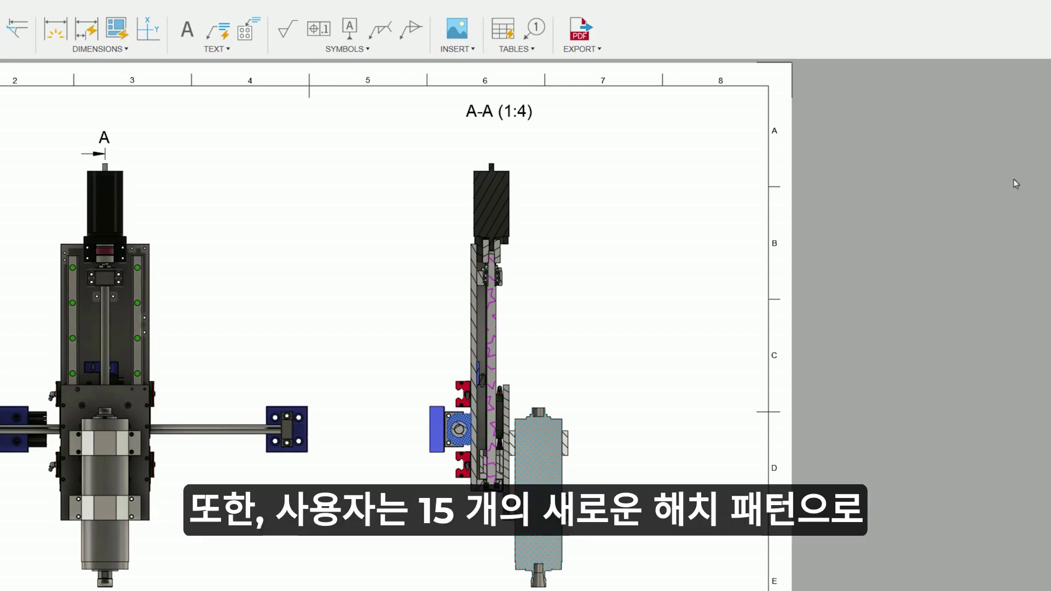
Step: Set the hatch pattern of the narrow plate next to the spindle in section A-A to GRATE
{"action": "double_click", "coordinate": [506, 420]}
{"action": "left_click", "coordinate": [980, 91]}
{"action": "left_click", "coordinate": [968, 295]}
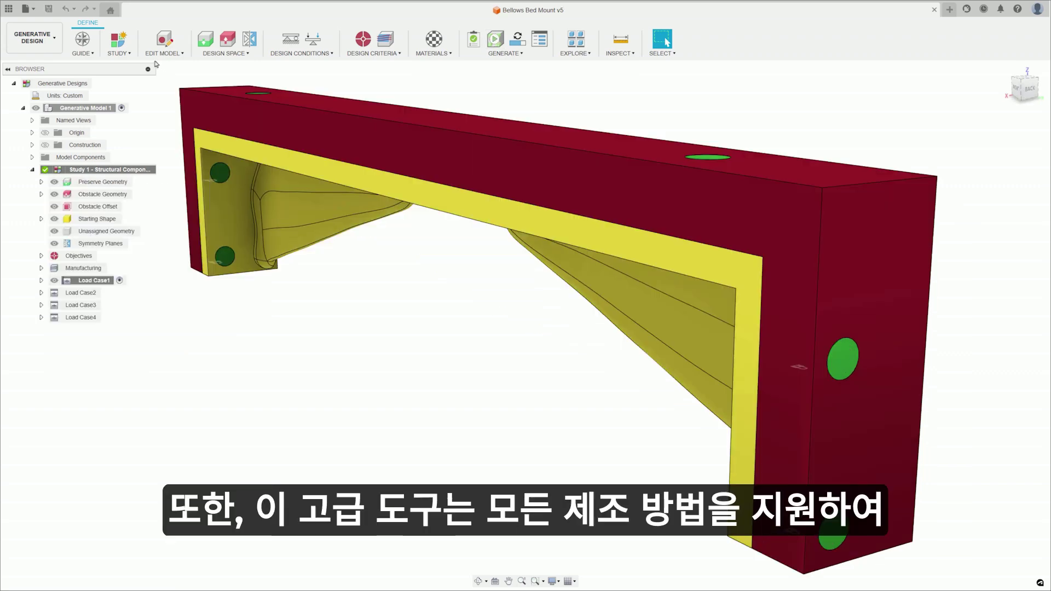
Step: Accept the generative study settings and add limits of 60 Hz minimum first mode frequency and a buckling safety factor of 2.00
{"action": "left_click", "coordinate": [133, 74]}
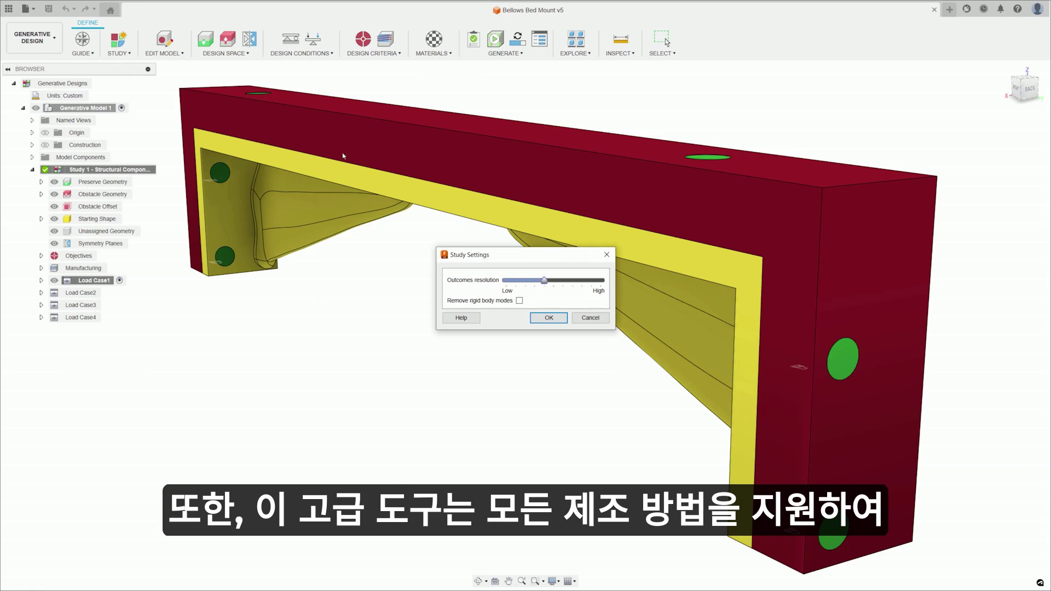
{"action": "left_click", "coordinate": [541, 319]}
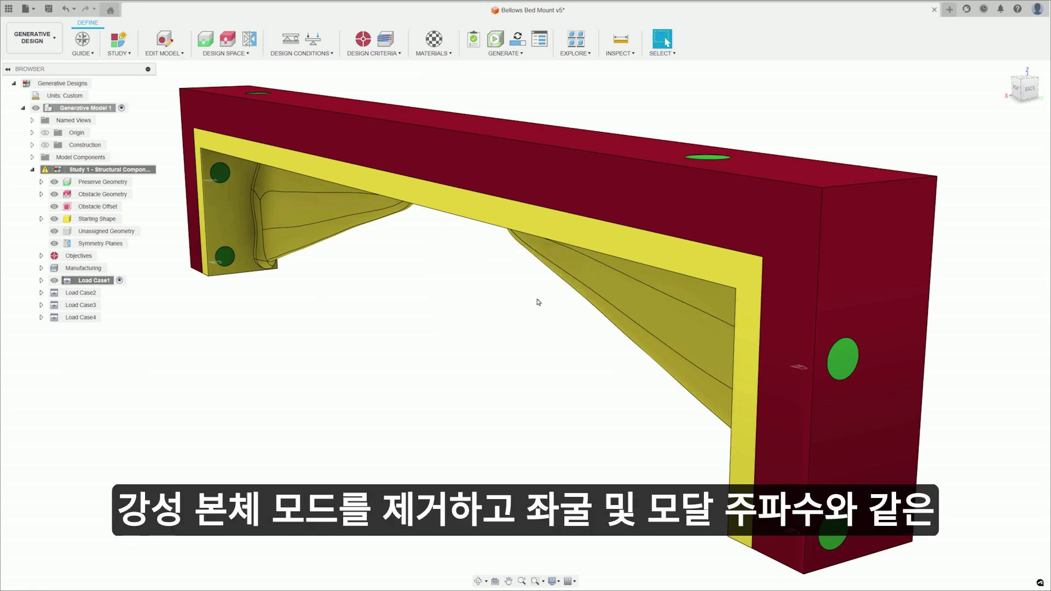
{"action": "left_click", "coordinate": [362, 40]}
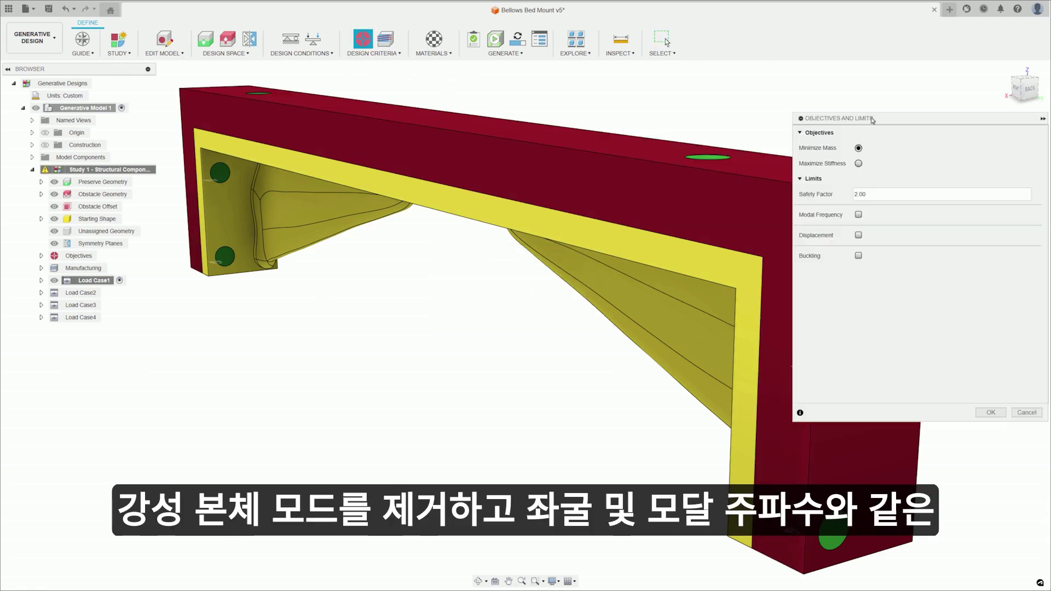
{"action": "left_click", "coordinate": [858, 214]}
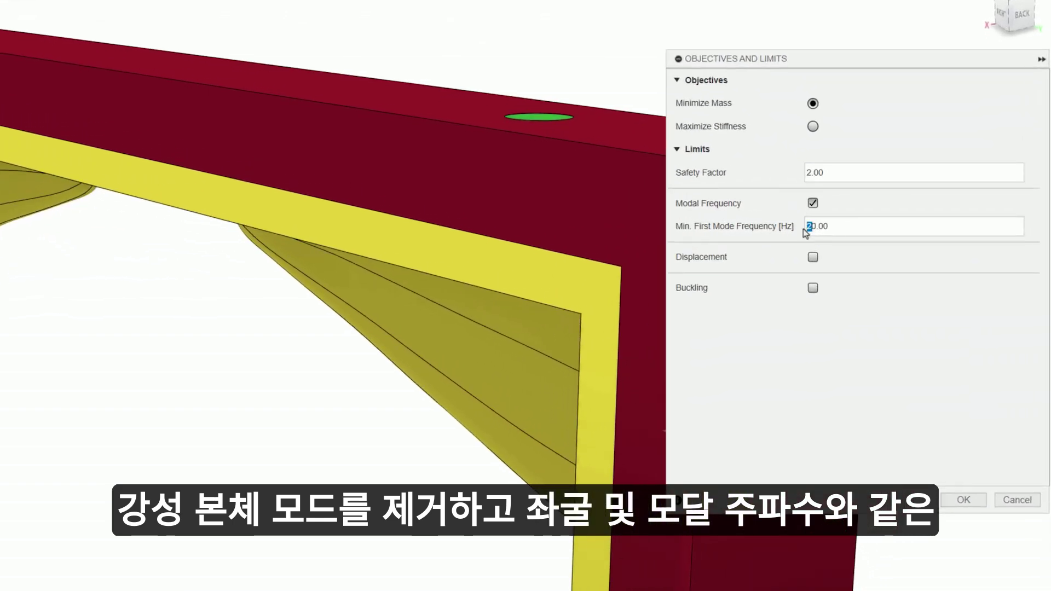
{"action": "left_click", "coordinate": [811, 290]}
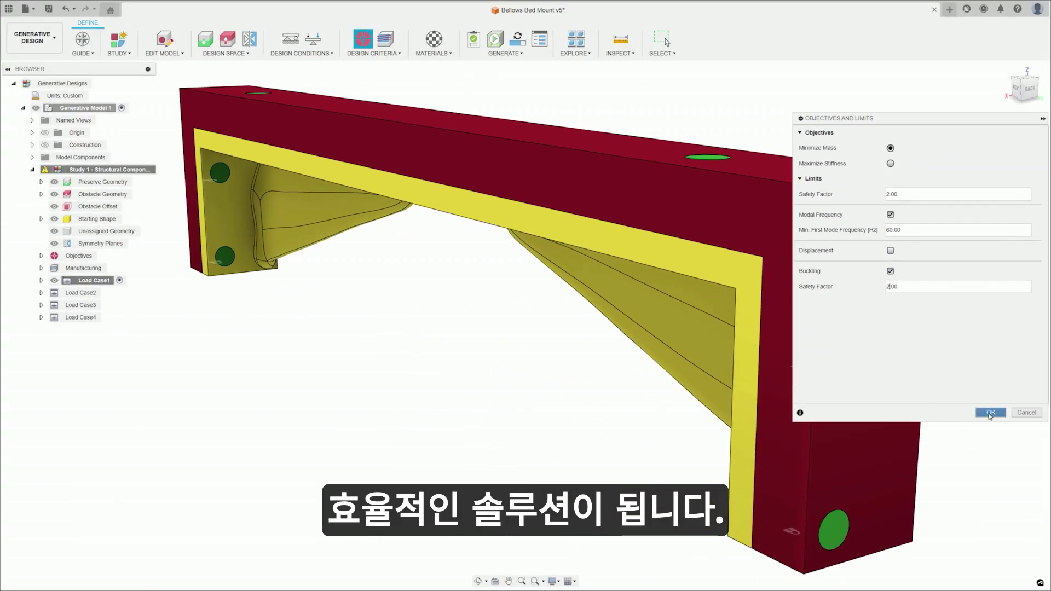
{"action": "left_click", "coordinate": [989, 413]}
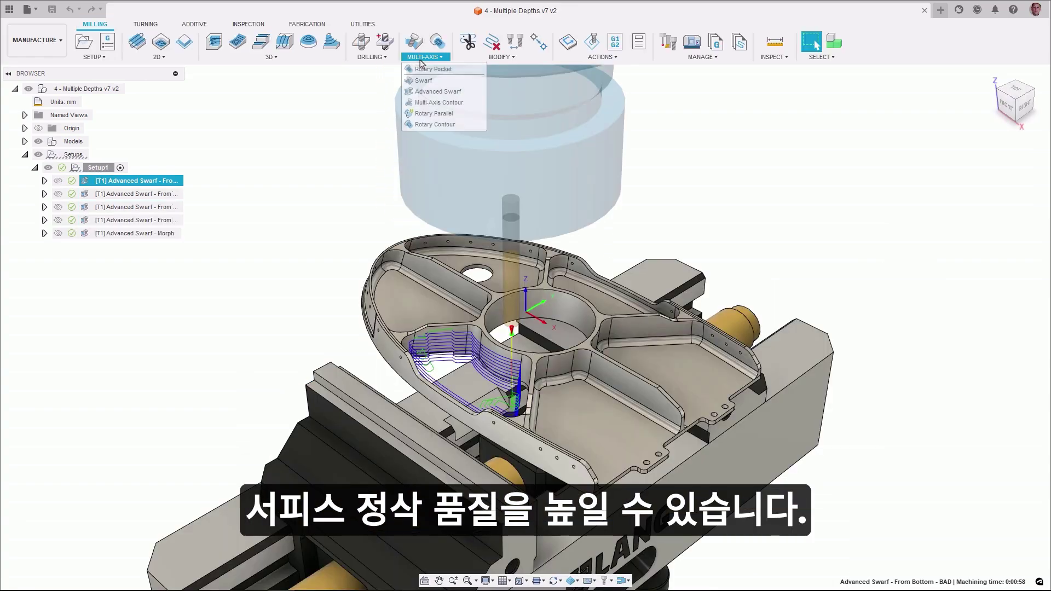
Step: Start an Advanced Swarf toolpath and examine its geometry inputs and the 5-axis machining type options
{"action": "left_click", "coordinate": [377, 73]}
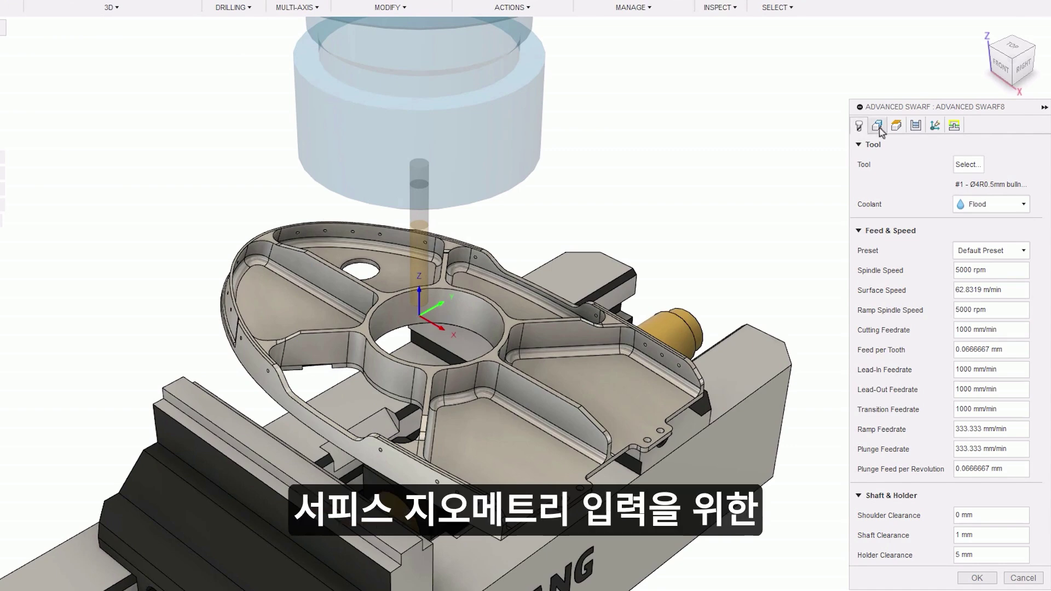
{"action": "left_click", "coordinate": [878, 126]}
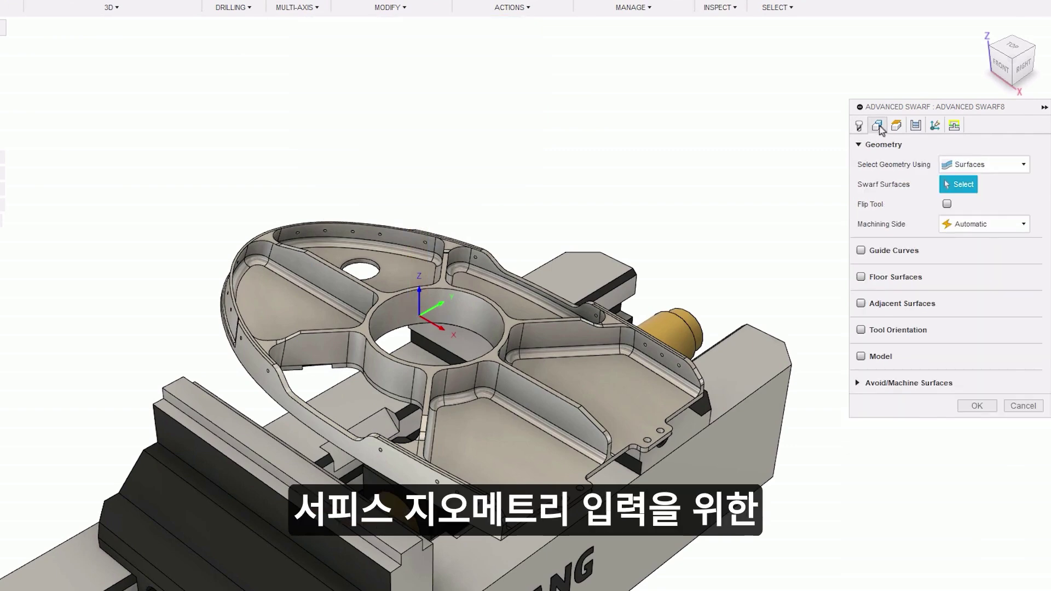
{"action": "left_click", "coordinate": [934, 126]}
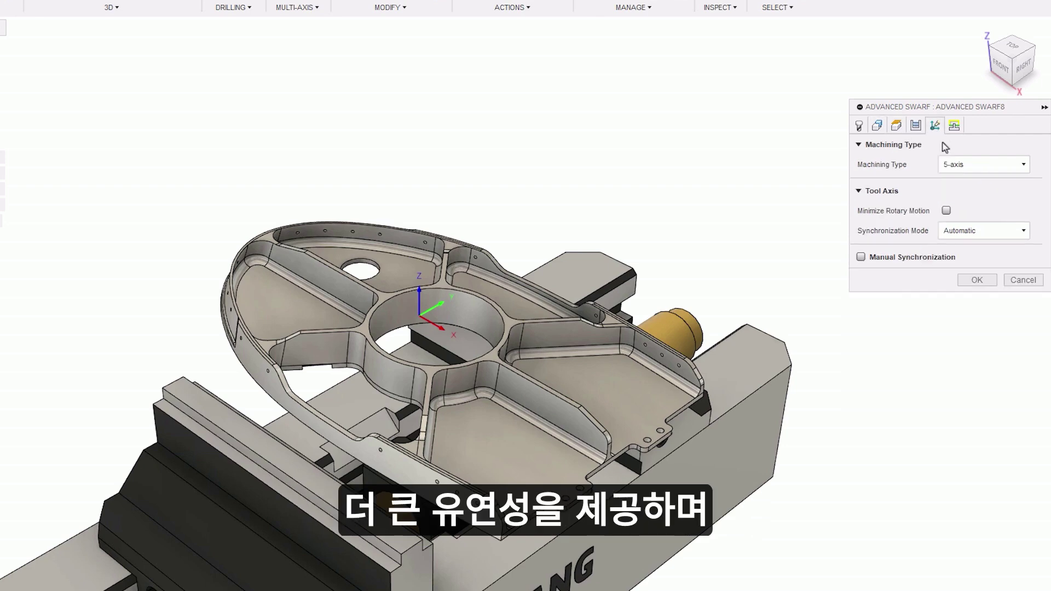
{"action": "left_click", "coordinate": [1012, 167]}
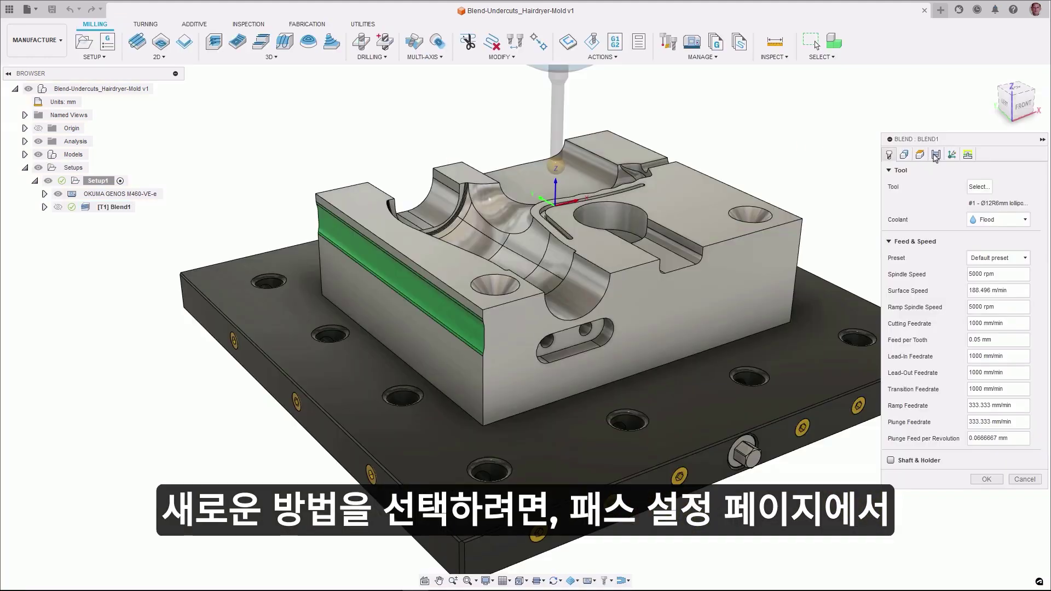
Step: Open the passes settings of the Blend1 operation on the hairdryer mold
{"action": "left_click", "coordinate": [936, 156]}
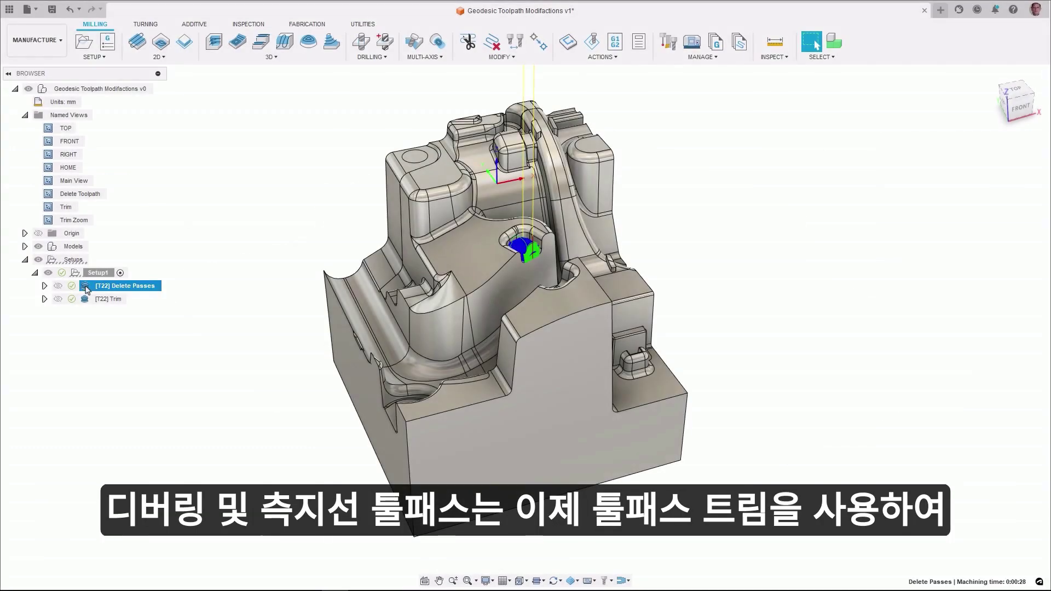
Step: Delete the innermost cutting passes on the pocket floor from the Delete Passes toolpath
{"action": "double_click", "coordinate": [49, 195]}
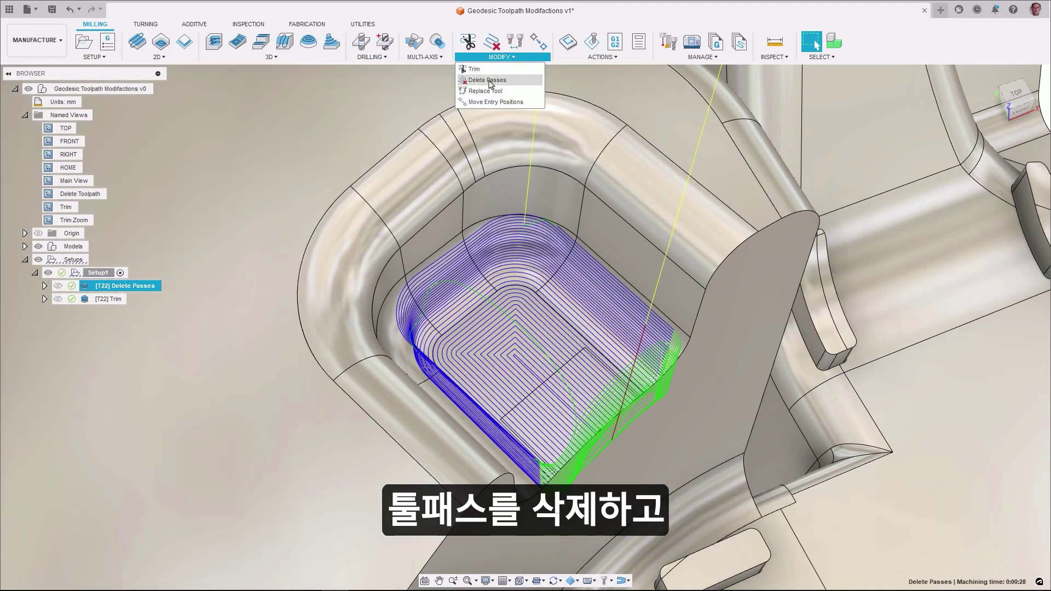
{"action": "left_click", "coordinate": [491, 41]}
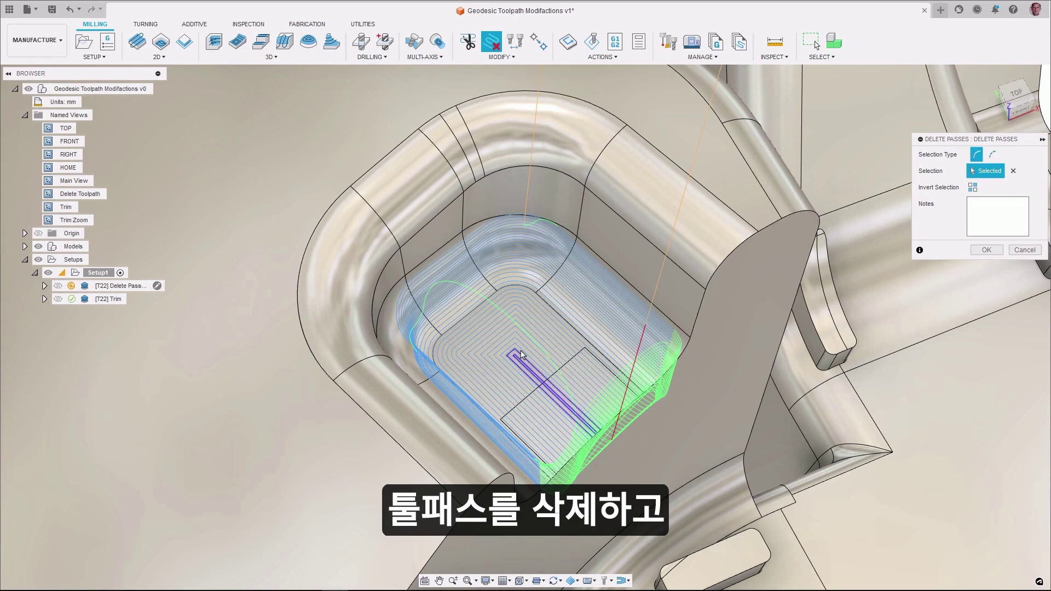
{"action": "left_click_drag", "start_coordinate": [524, 351], "coordinate": [513, 333]}
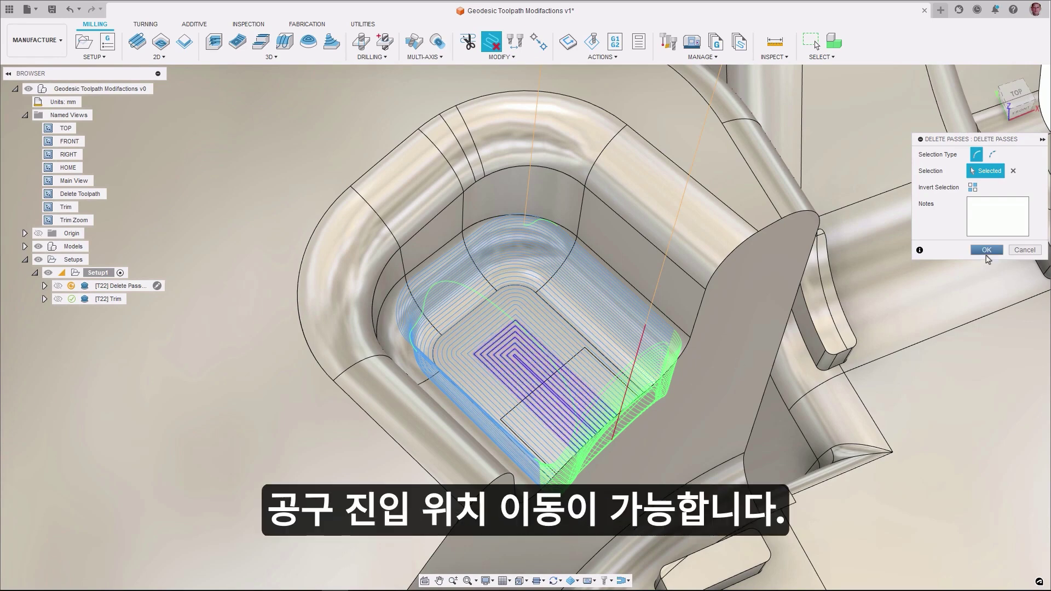
{"action": "left_click", "coordinate": [986, 251]}
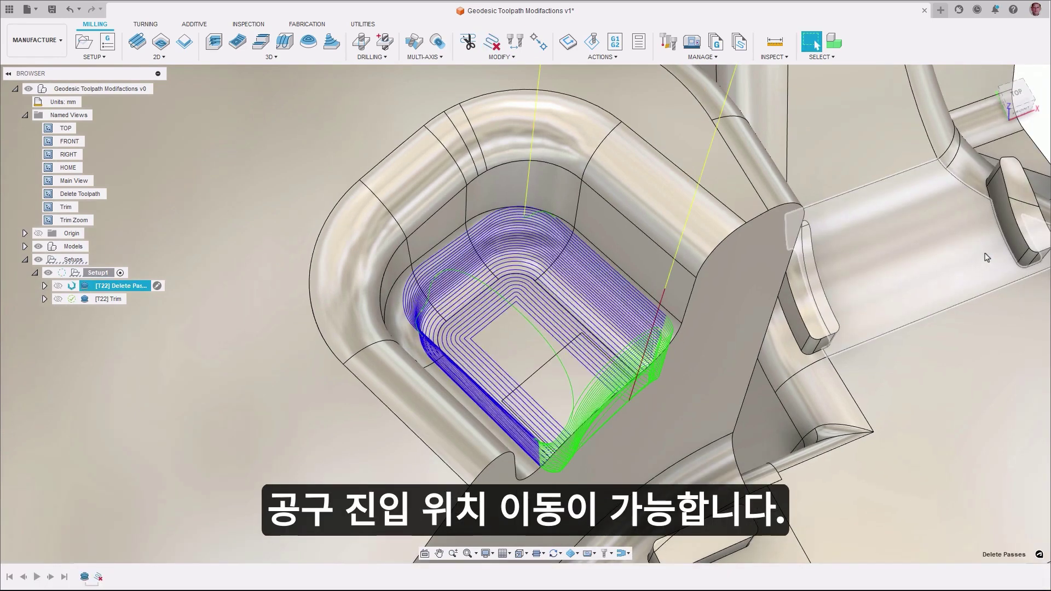
Step: Trim the Trim toolpath with a four-point polygon around its upper end near the small raised block, keeping the outside
{"action": "double_click", "coordinate": [47, 181]}
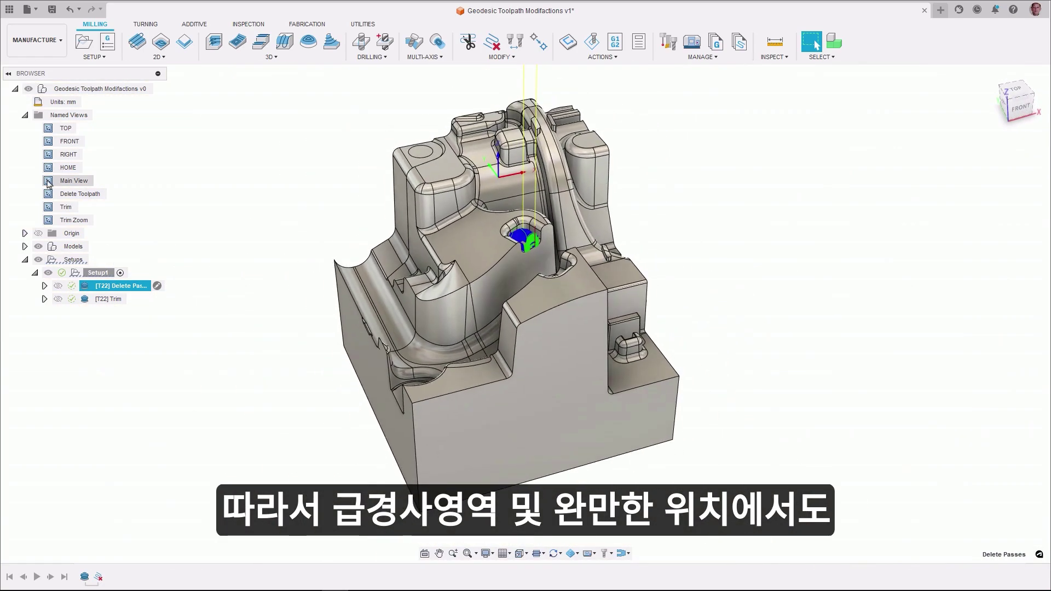
{"action": "left_click", "coordinate": [90, 298]}
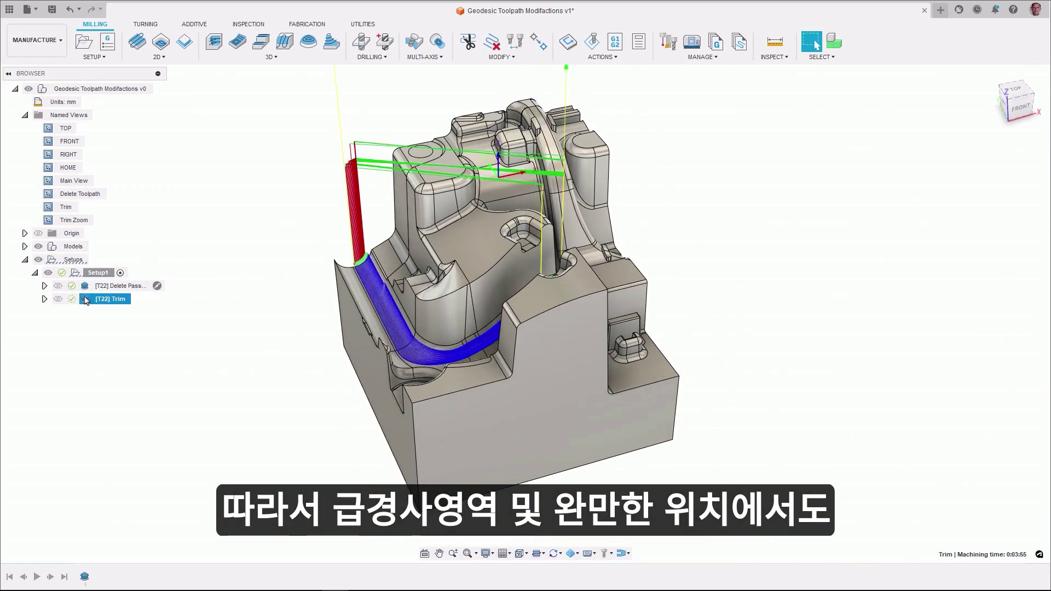
{"action": "double_click", "coordinate": [49, 209]}
{"action": "double_click", "coordinate": [48, 221]}
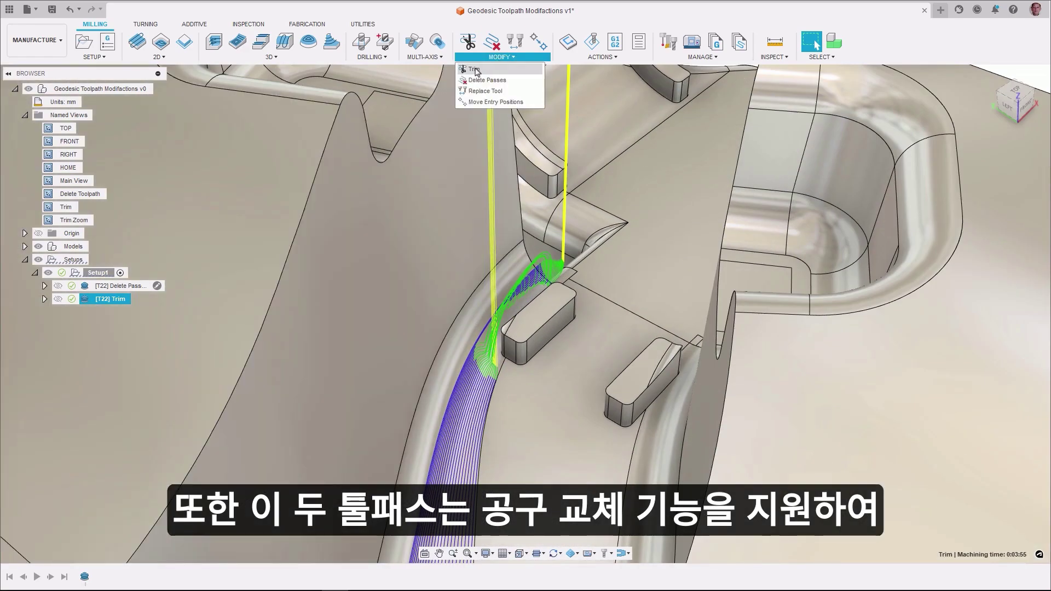
{"action": "left_click", "coordinate": [468, 41]}
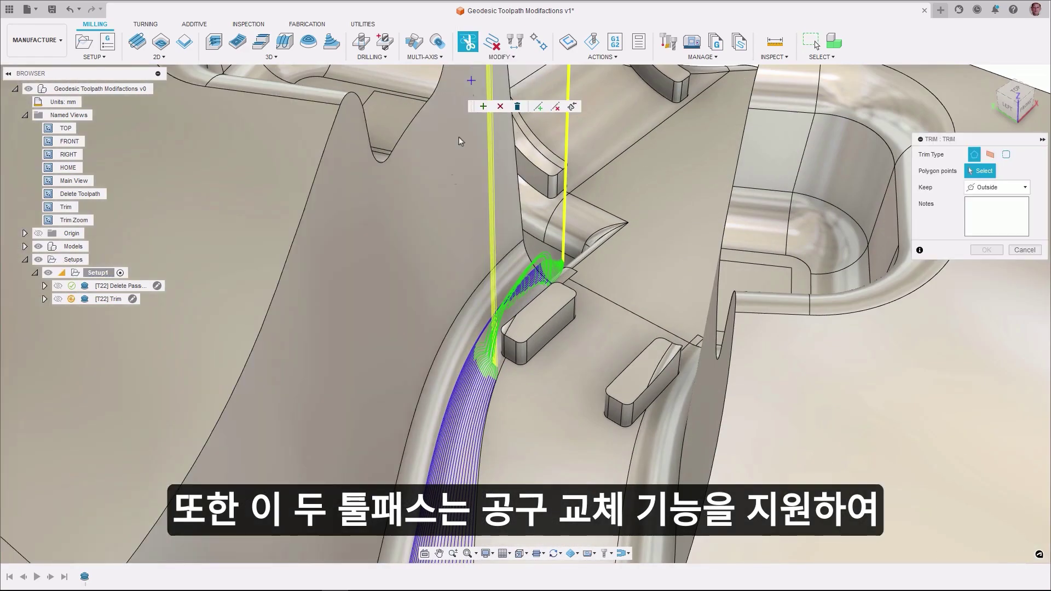
{"action": "left_click", "coordinate": [516, 407]}
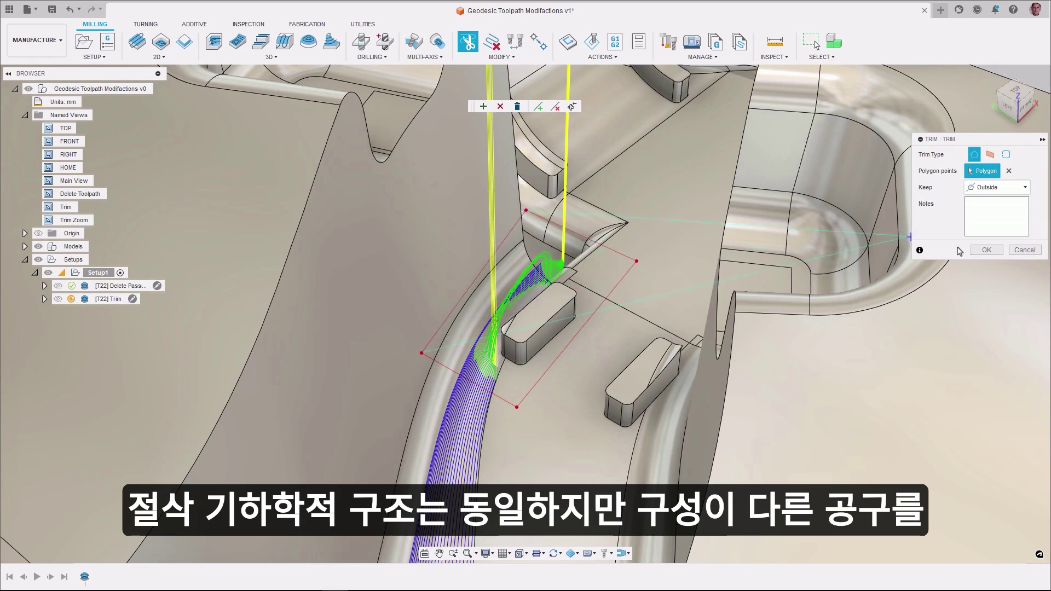
{"action": "left_click", "coordinate": [986, 250]}
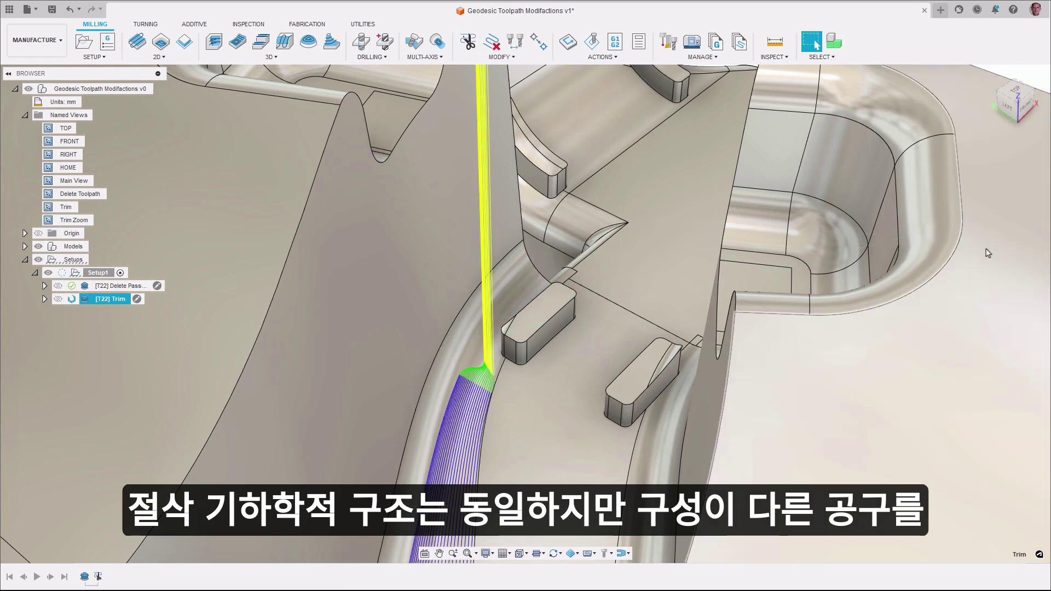
{"action": "double_click", "coordinate": [48, 209]}
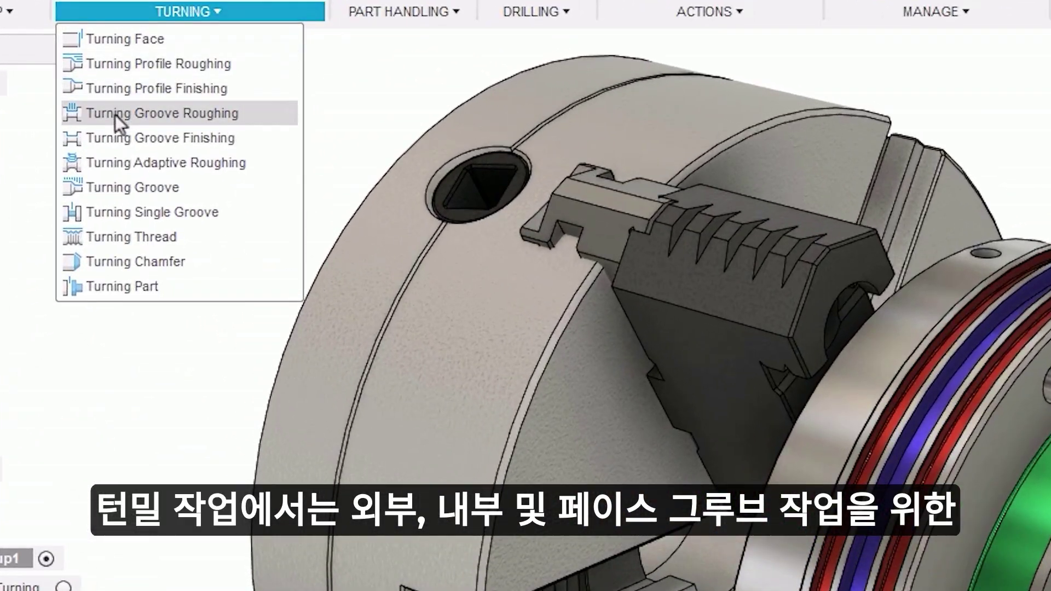
Step: Start a Turning Groove Roughing toolpath and examine its turning mode, tool entry and order options
{"action": "left_click", "coordinate": [146, 103]}
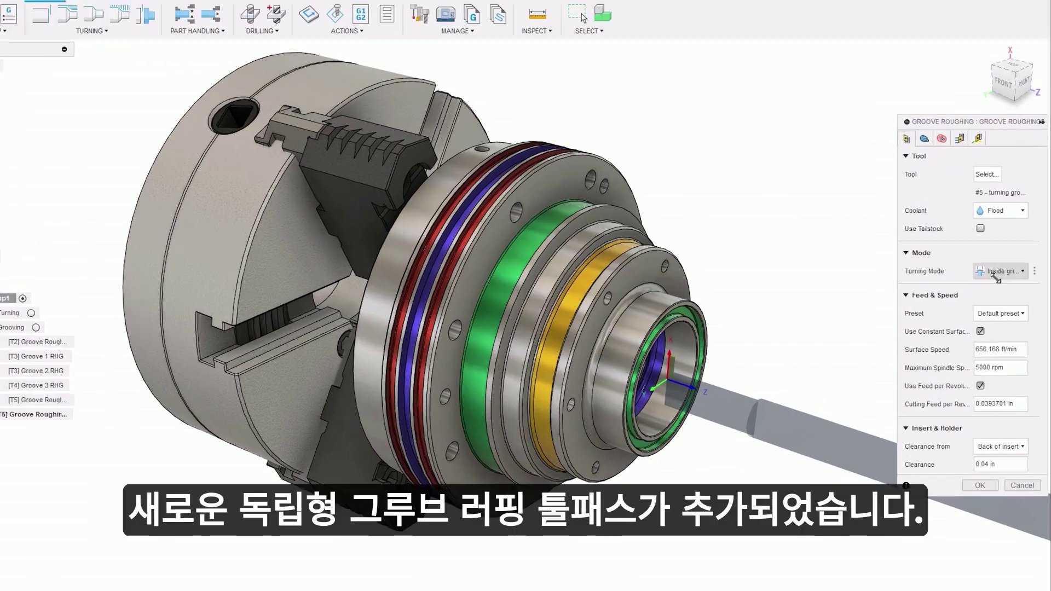
{"action": "left_click", "coordinate": [1024, 274]}
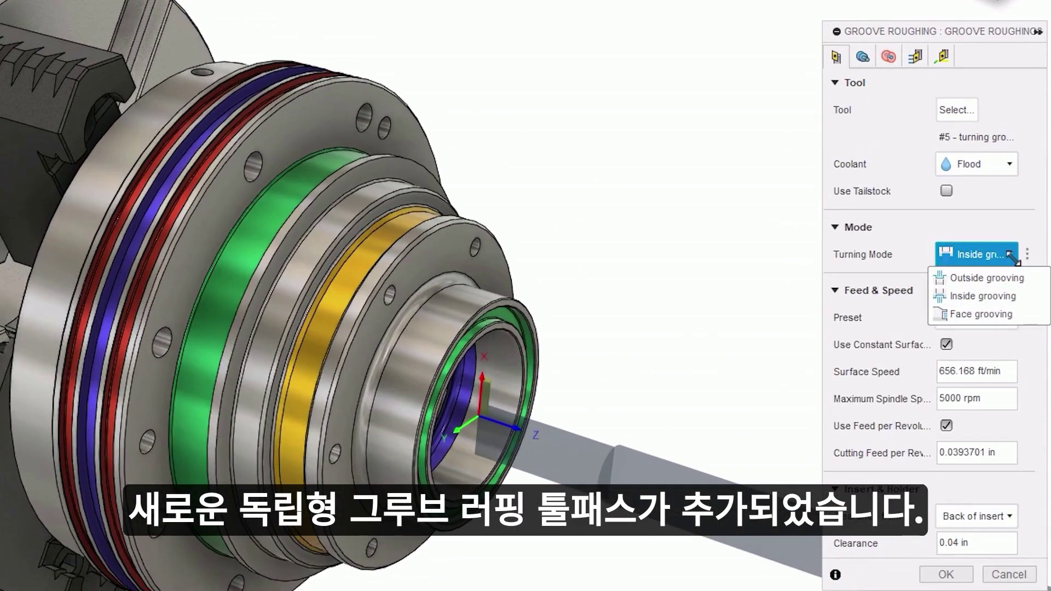
{"action": "left_click", "coordinate": [921, 60]}
{"action": "left_click", "coordinate": [1003, 108]}
{"action": "left_click", "coordinate": [1011, 109]}
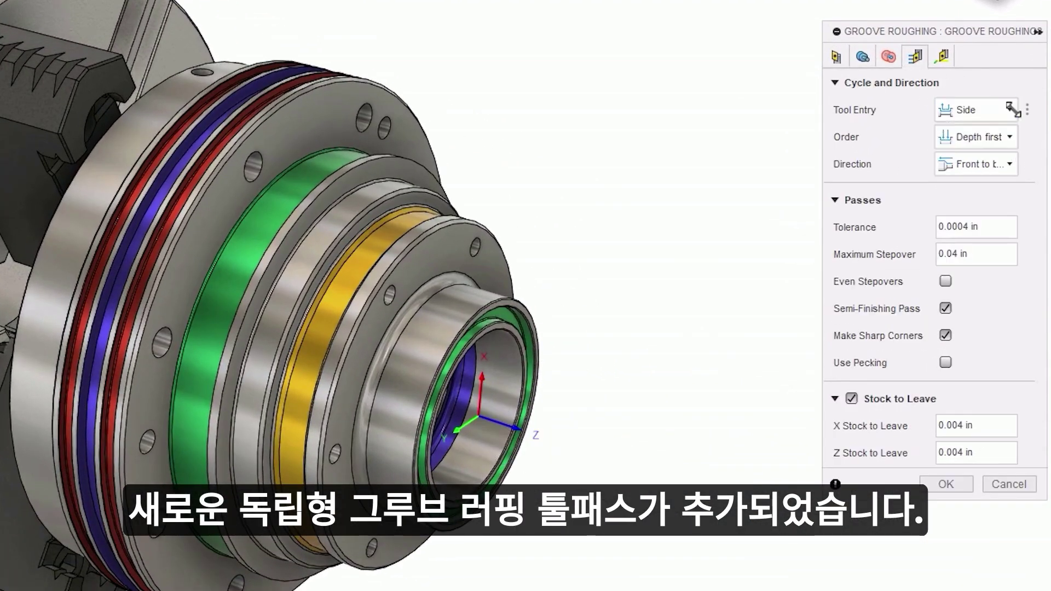
{"action": "left_click", "coordinate": [1014, 137]}
{"action": "left_click", "coordinate": [1014, 137]}
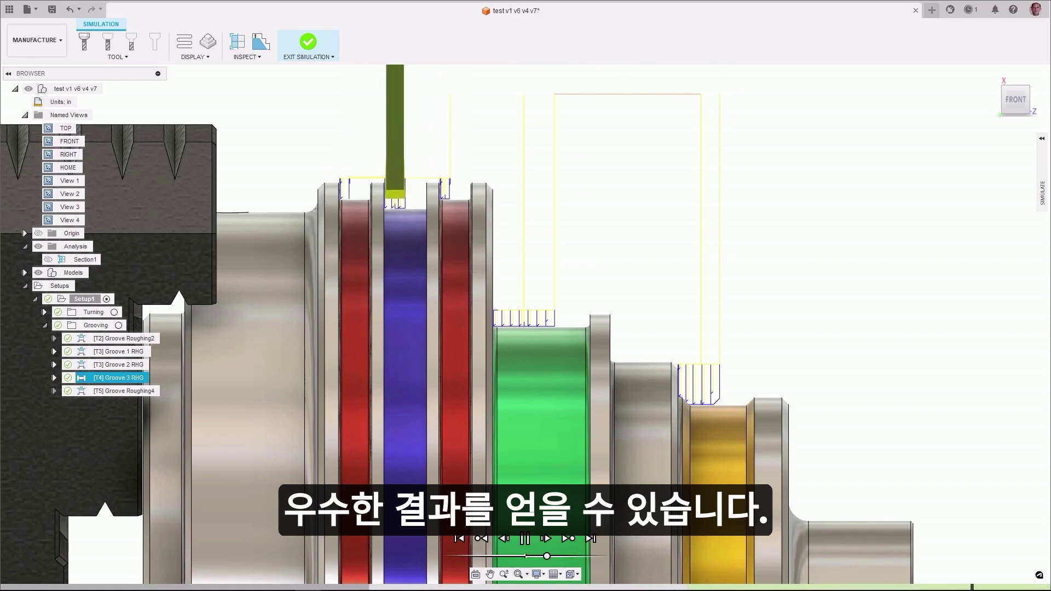
Step: Exit the grooving simulation and inspect the groove roughing toolpaths in the saved views, using the Section1 analysis
{"action": "left_click", "coordinate": [307, 43]}
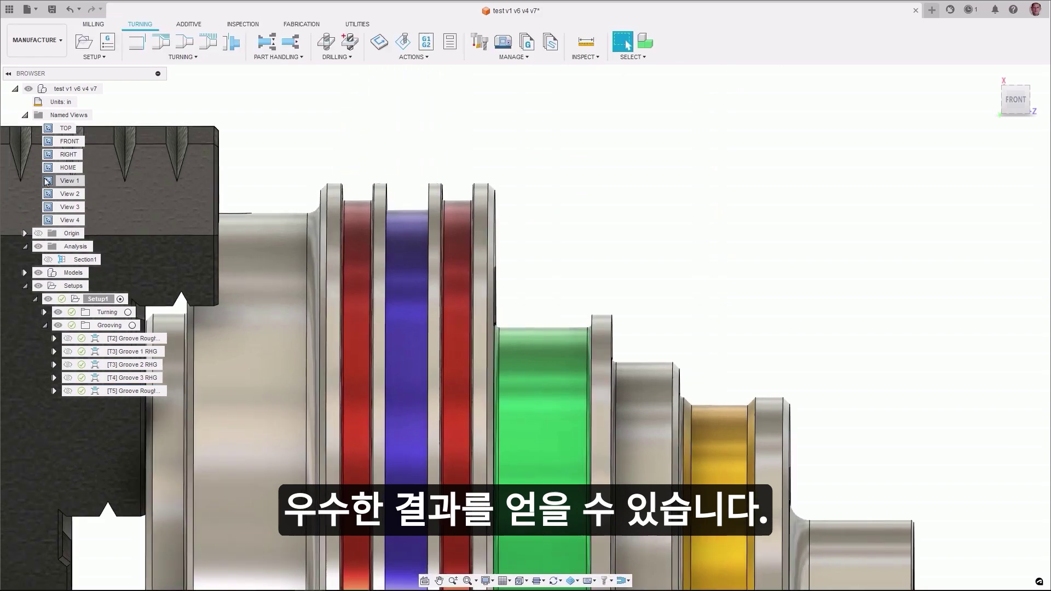
{"action": "double_click", "coordinate": [47, 182]}
{"action": "double_click", "coordinate": [49, 208]}
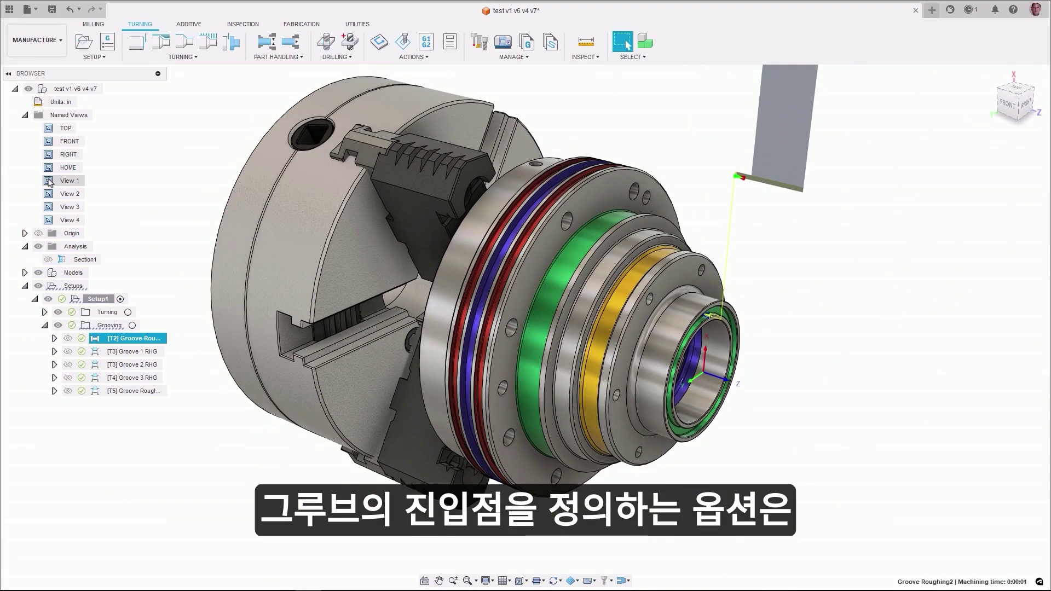
{"action": "left_click", "coordinate": [49, 259]}
{"action": "left_click", "coordinate": [50, 220]}
{"action": "double_click", "coordinate": [51, 220]}
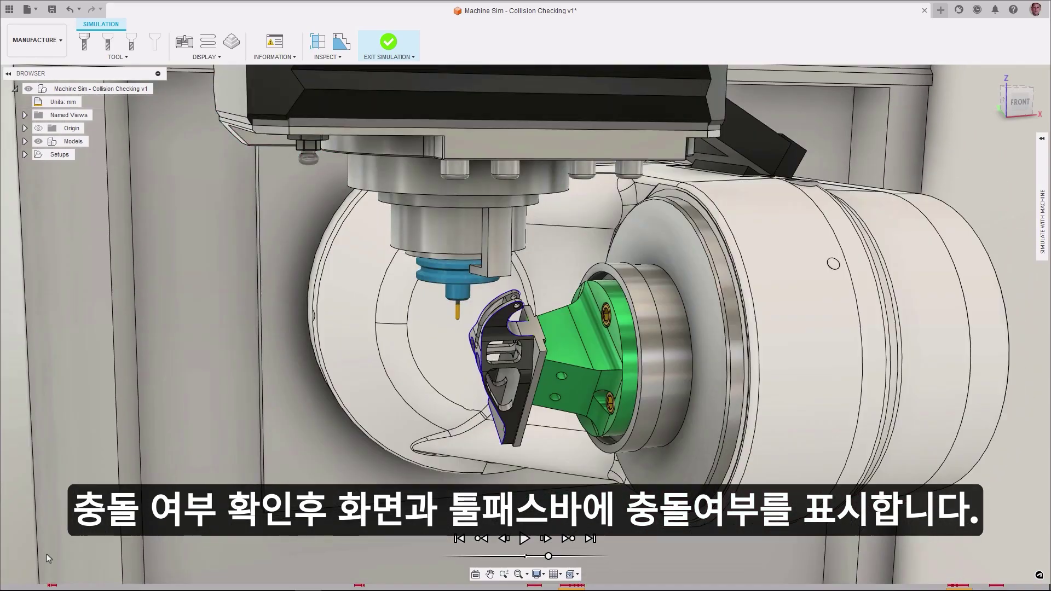
Step: Review the flagged collision positions along the machine simulation of the bracket on the green fixture
{"action": "left_click", "coordinate": [53, 585]}
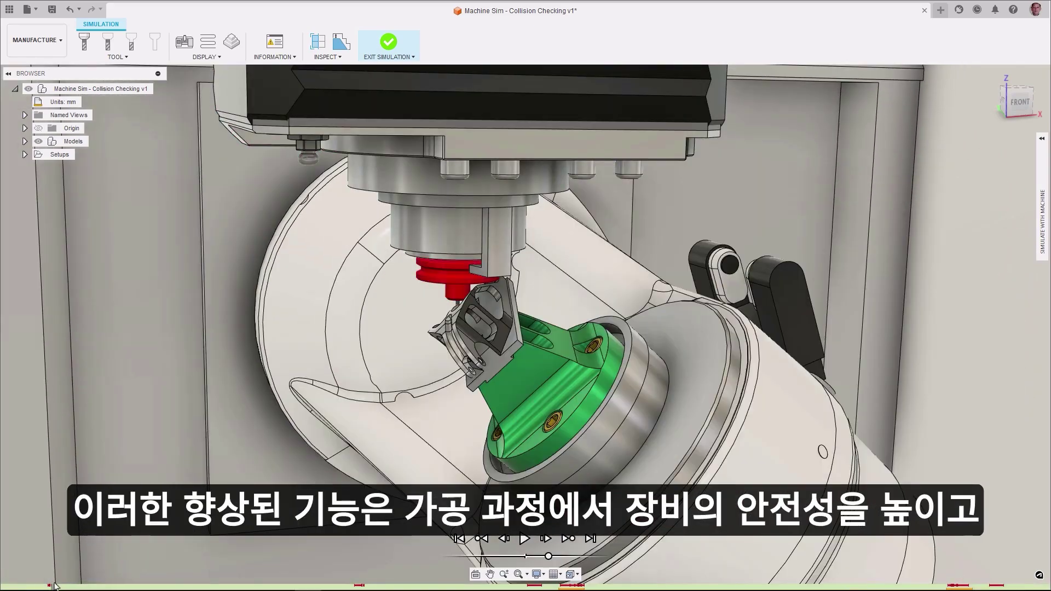
{"action": "left_click", "coordinate": [358, 585]}
{"action": "left_click", "coordinate": [535, 585]}
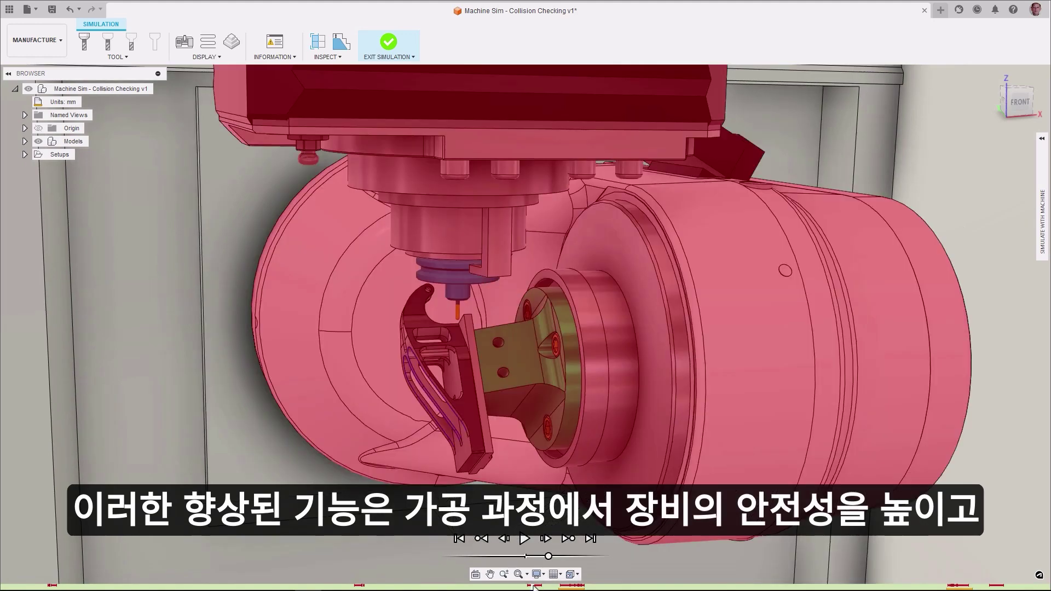
{"action": "left_click", "coordinate": [571, 586]}
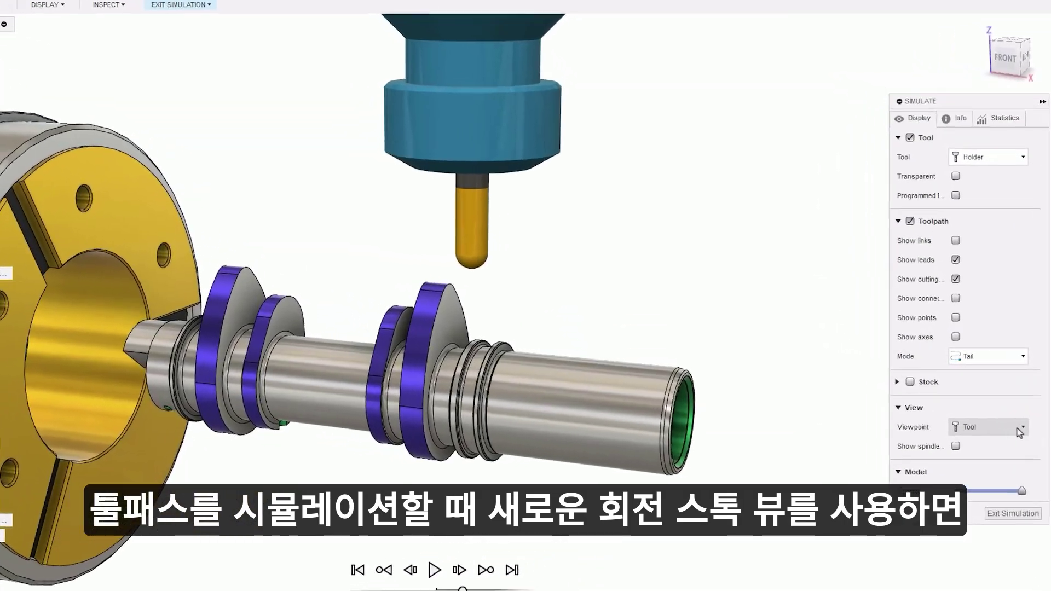
Step: Set the simulation viewpoint of the camshaft toolpath to Rotate Stock
{"action": "left_click", "coordinate": [1019, 428]}
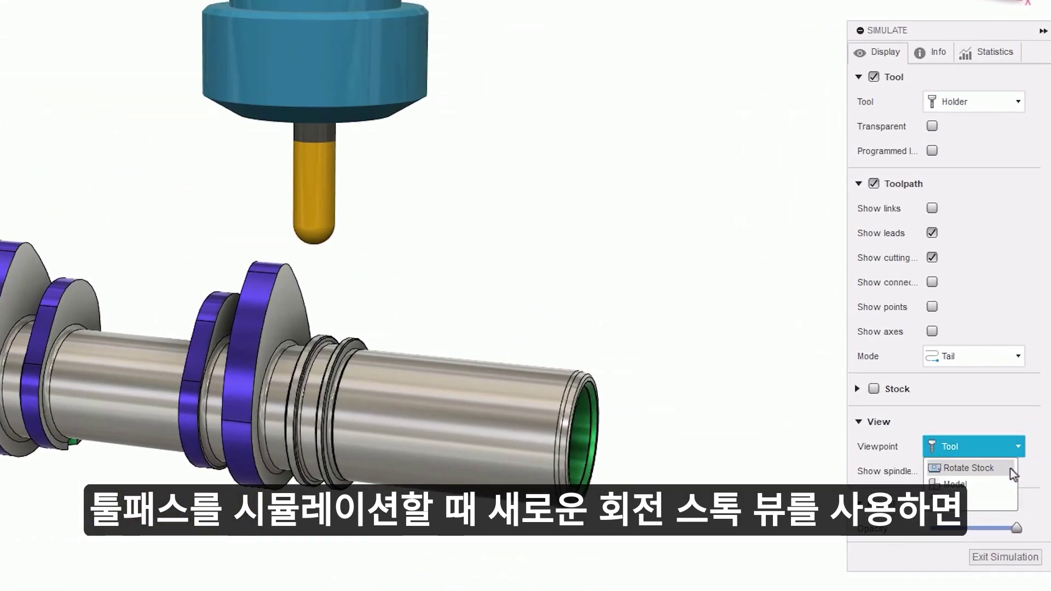
{"action": "left_click", "coordinate": [1010, 469]}
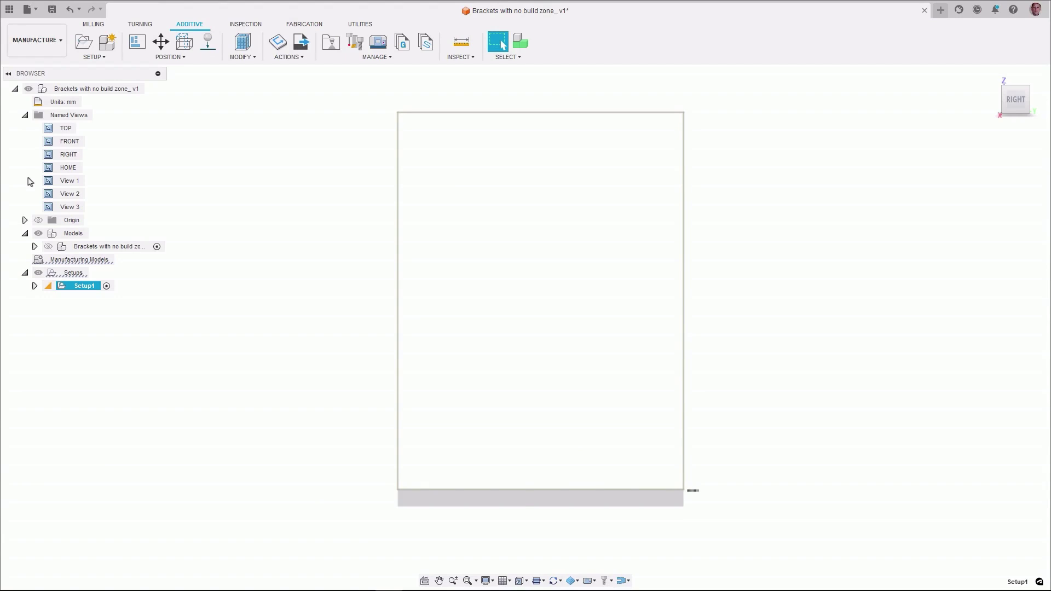
Step: Expand Setup1 and show the Additive No Build Zone on the EOS Formiga P 110 Velocis build platform
{"action": "double_click", "coordinate": [49, 194]}
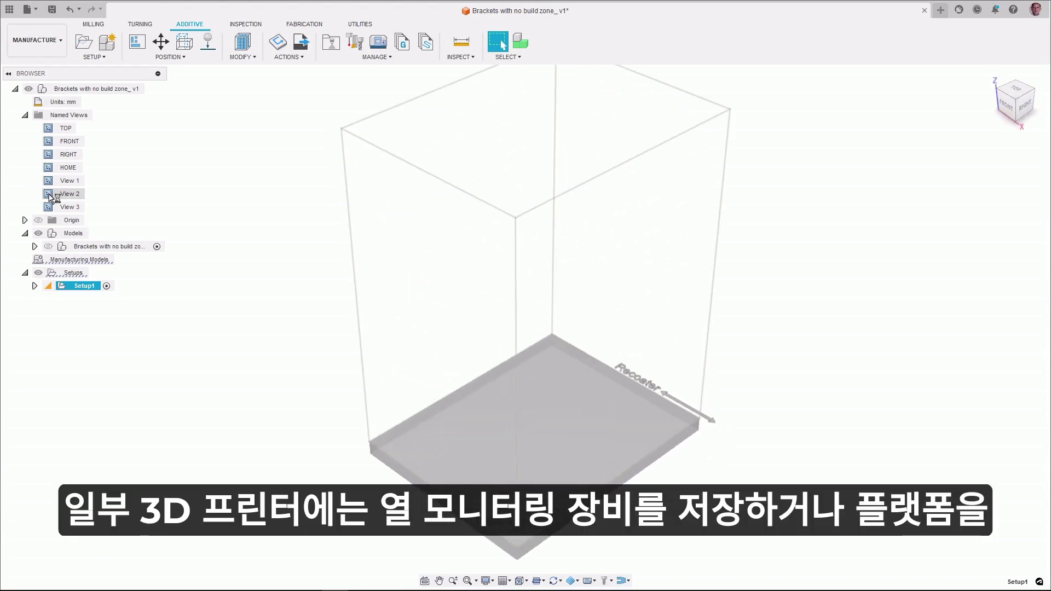
{"action": "double_click", "coordinate": [49, 207]}
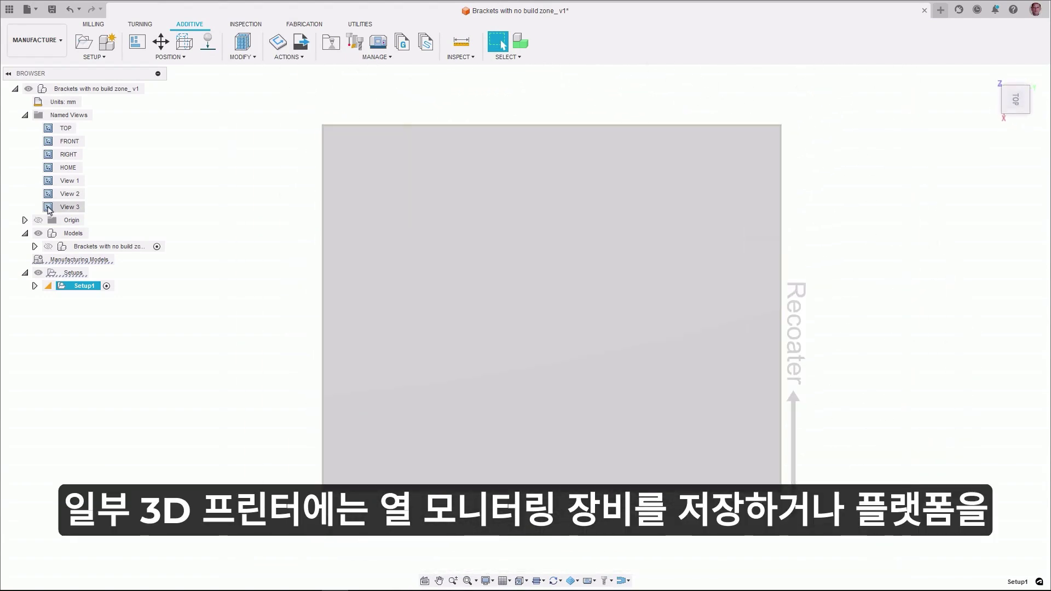
{"action": "left_click", "coordinate": [34, 286]}
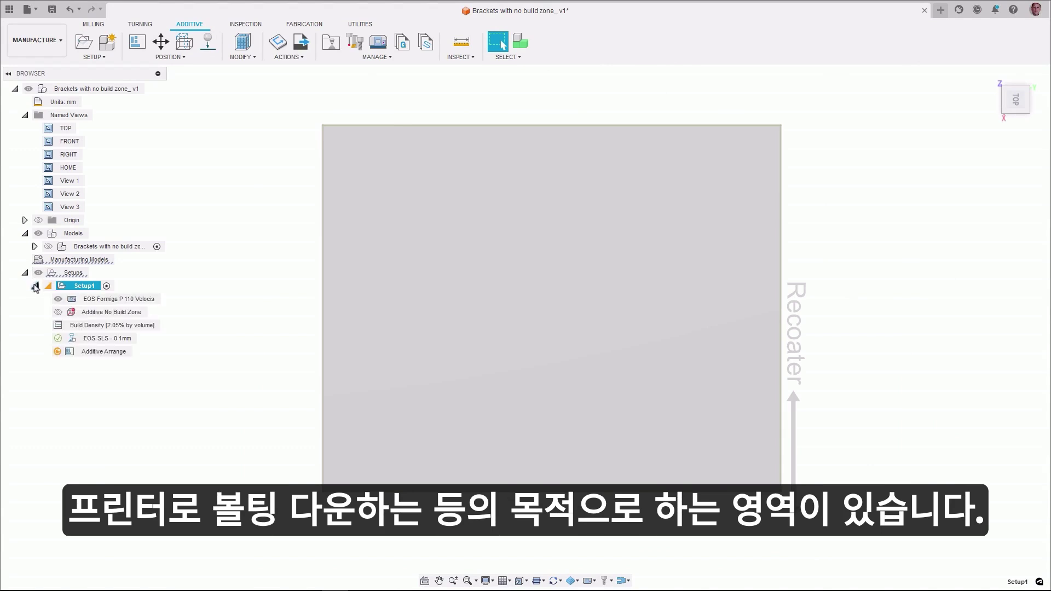
{"action": "left_click", "coordinate": [57, 313]}
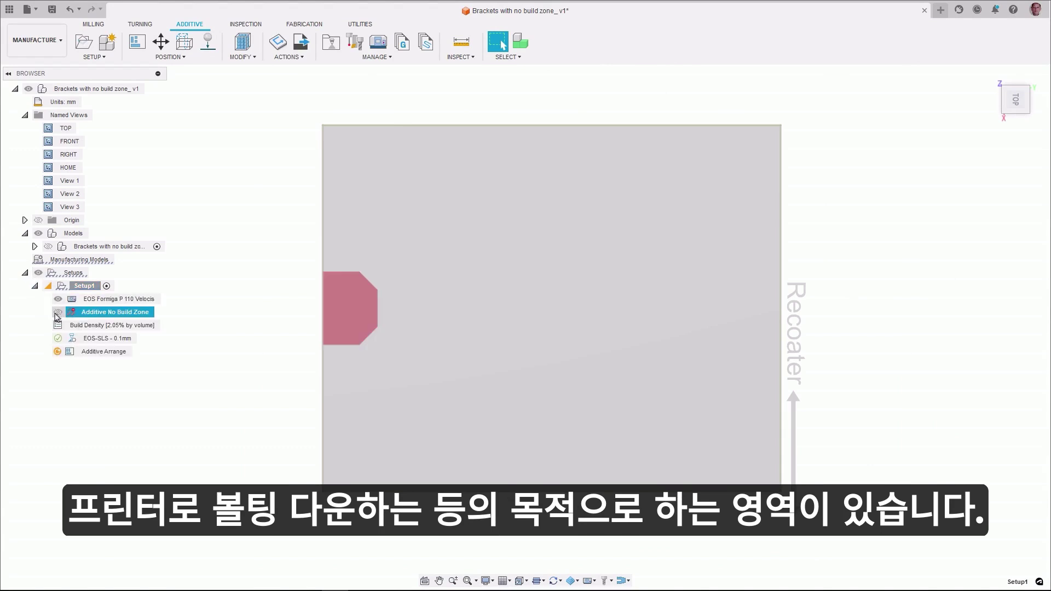
{"action": "double_click", "coordinate": [48, 194]}
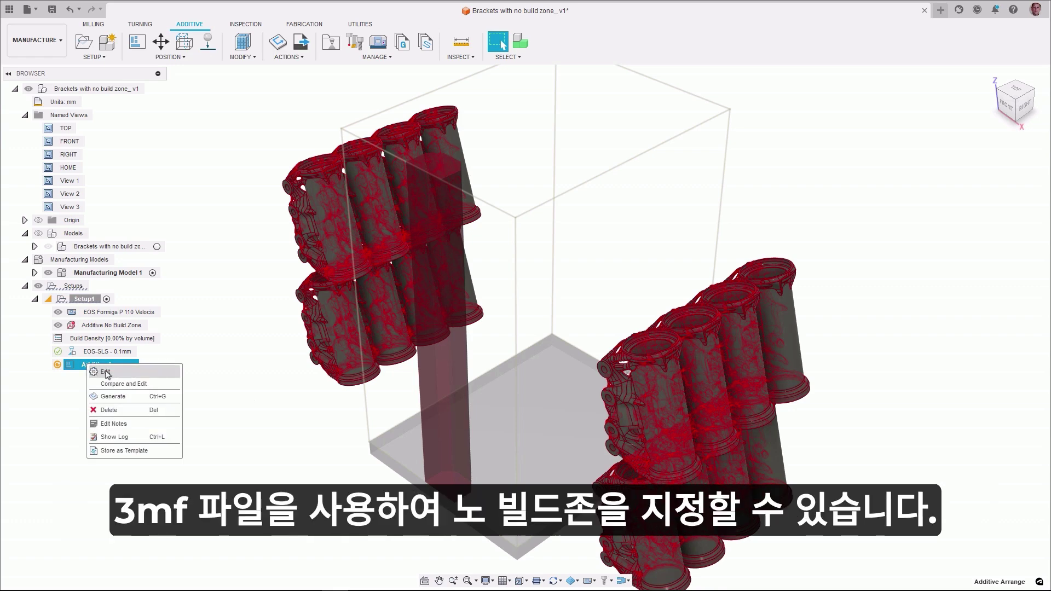
Step: Edit and run the Additive Arrange as a 3D arrangement of the 16 components, and check their placement around the no build zone
{"action": "left_click", "coordinate": [106, 373]}
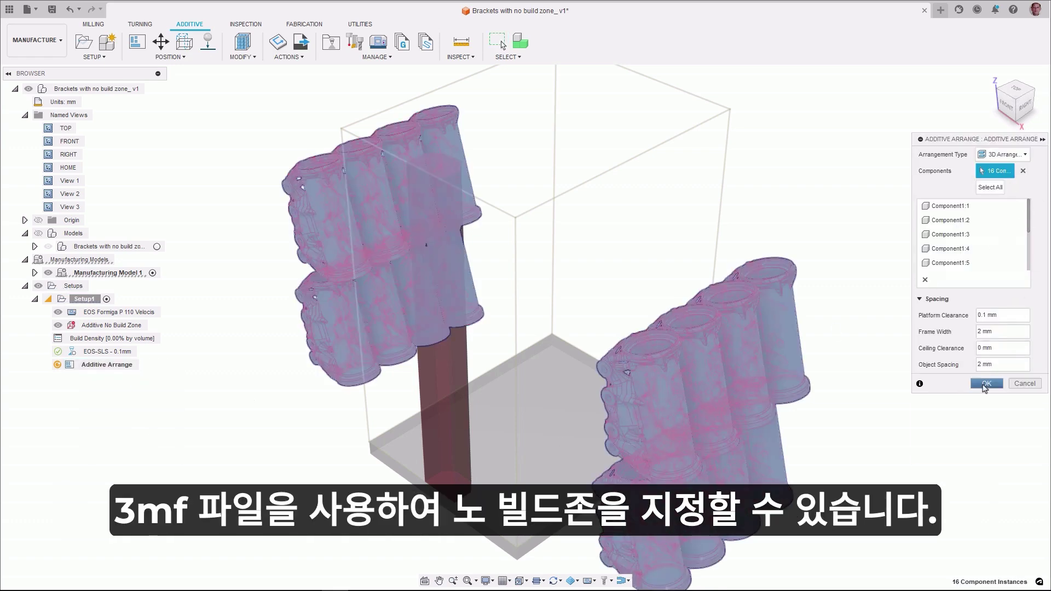
{"action": "left_click", "coordinate": [986, 384]}
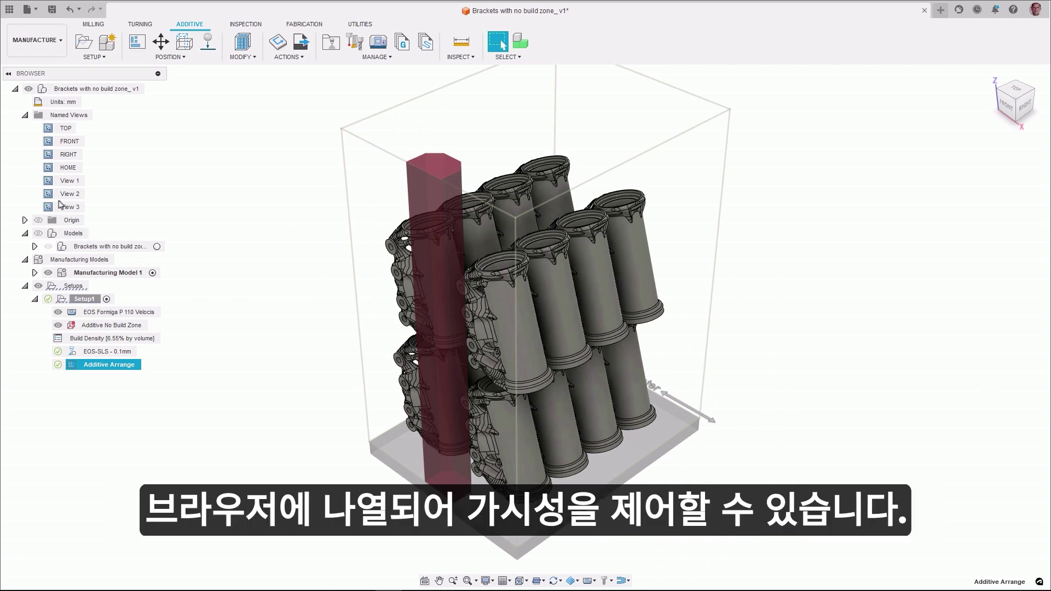
{"action": "double_click", "coordinate": [49, 181]}
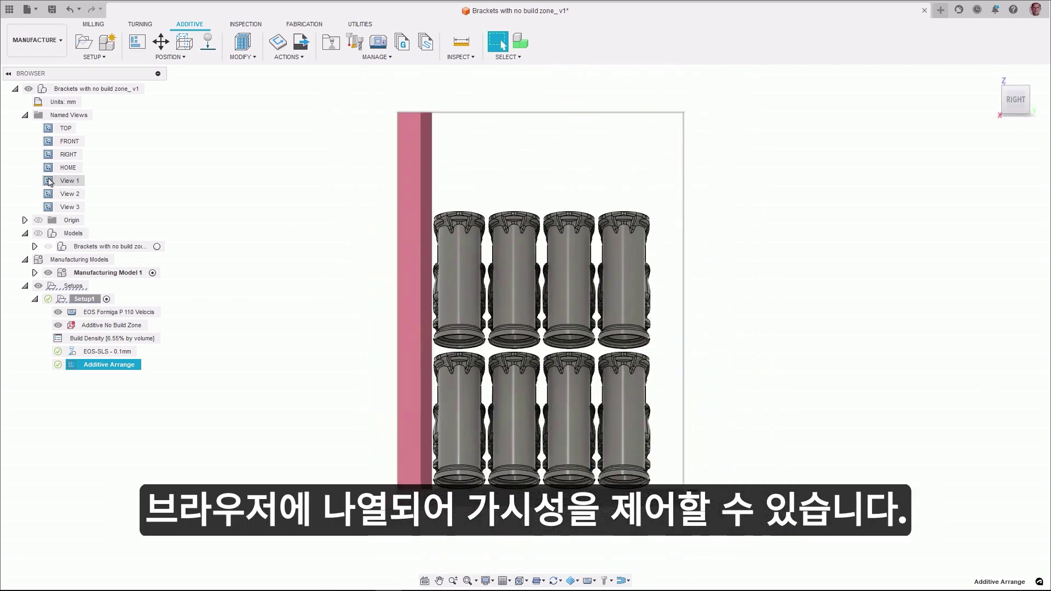
{"action": "double_click", "coordinate": [49, 194]}
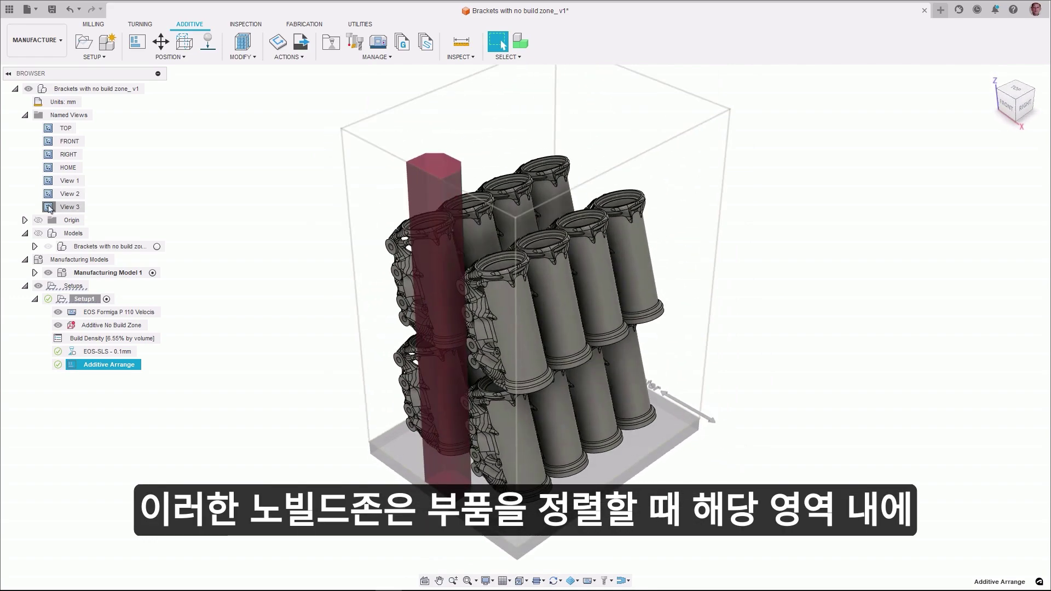
{"action": "double_click", "coordinate": [49, 207]}
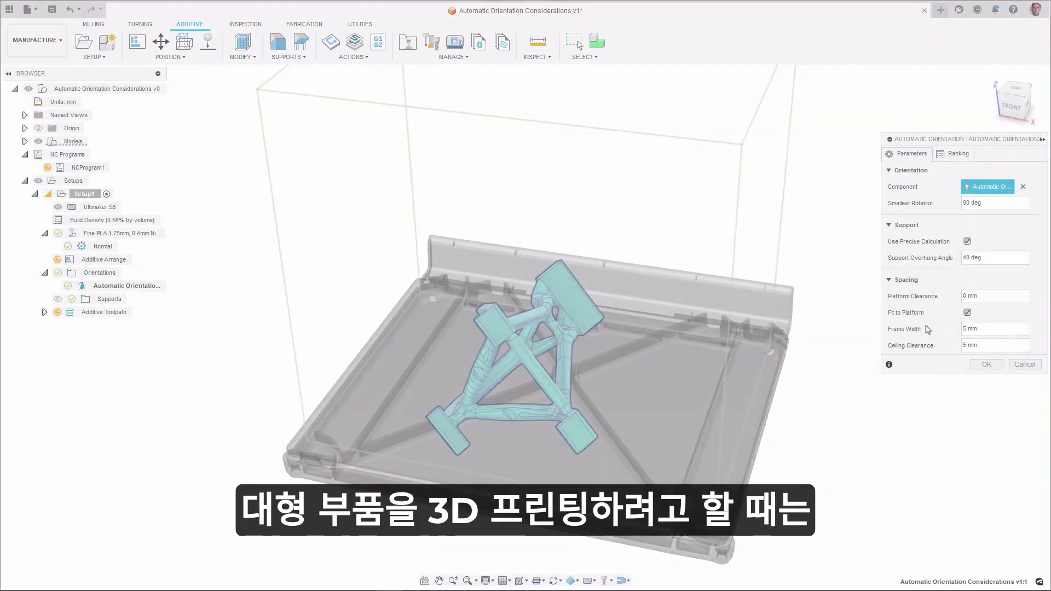
Step: Set the automatic orientation's smallest rotation to 20 deg and frame width to 20 mm, and compute the orientations
{"action": "left_click", "coordinate": [979, 202]}
{"action": "type", "text": "20"}
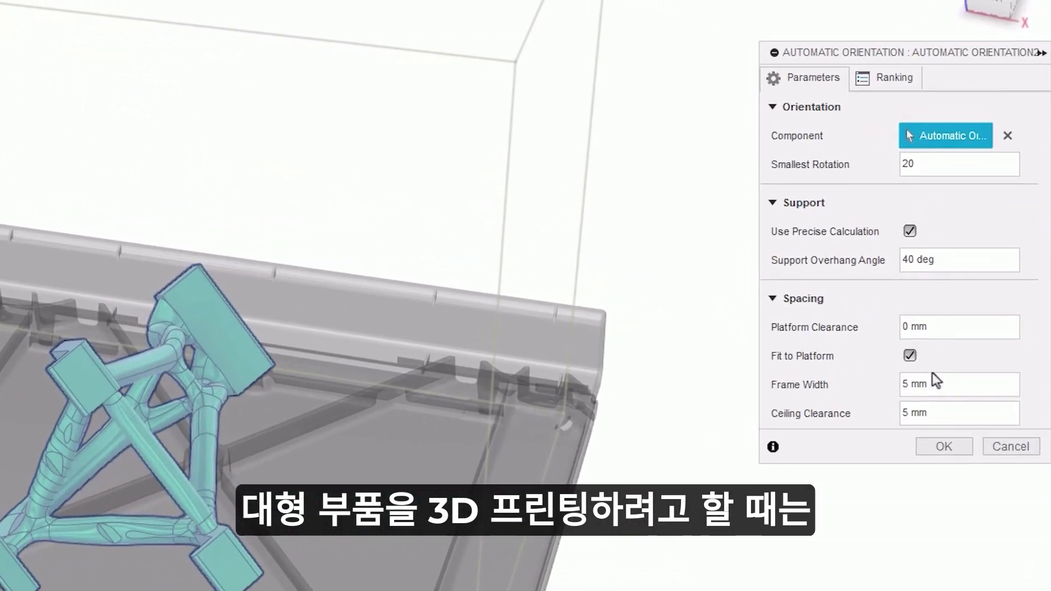
{"action": "left_click", "coordinate": [933, 387]}
{"action": "type", "text": "20"}
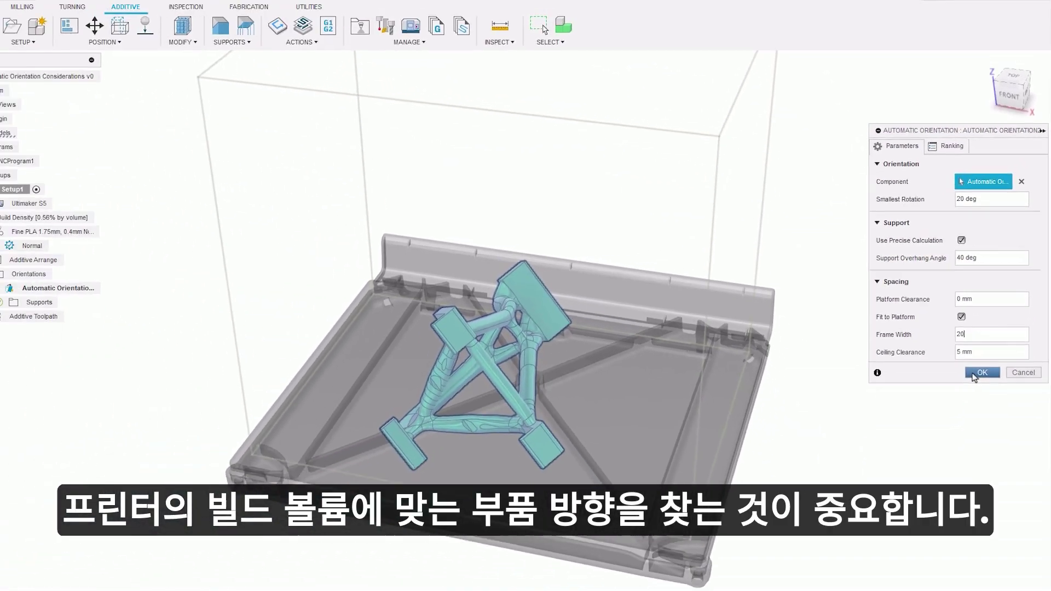
{"action": "left_click", "coordinate": [964, 403]}
Step: Compare the computed part orientations on the Ultimaker S5 platform by going through ranks 1 to 9
{"action": "left_click", "coordinate": [1019, 187]}
{"action": "left_click", "coordinate": [1002, 212]}
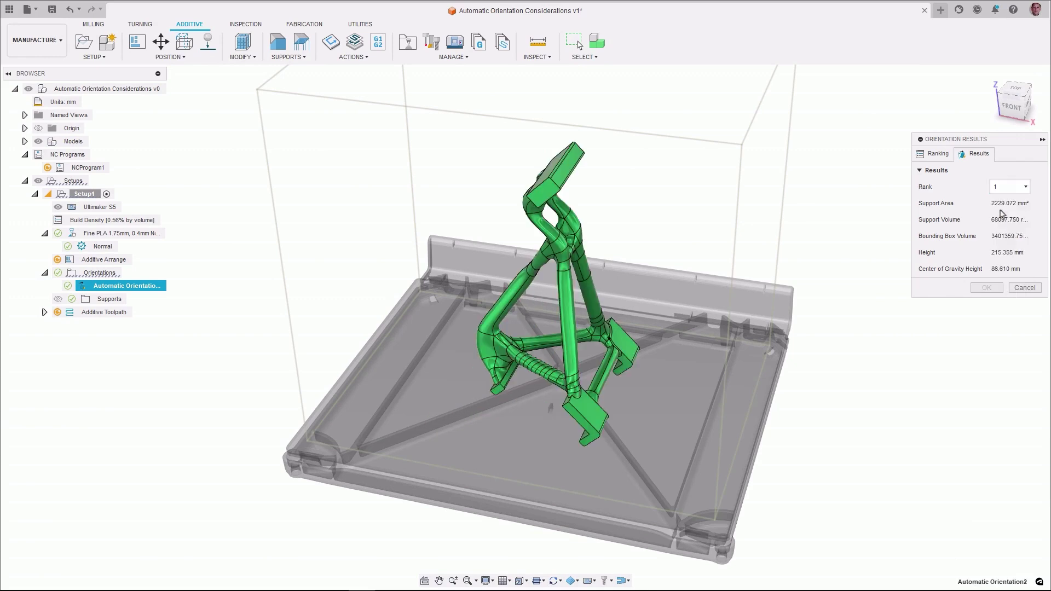
{"action": "left_click", "coordinate": [1007, 187]}
{"action": "left_click", "coordinate": [1001, 222]}
{"action": "left_click", "coordinate": [1011, 189]}
{"action": "left_click", "coordinate": [1001, 234]}
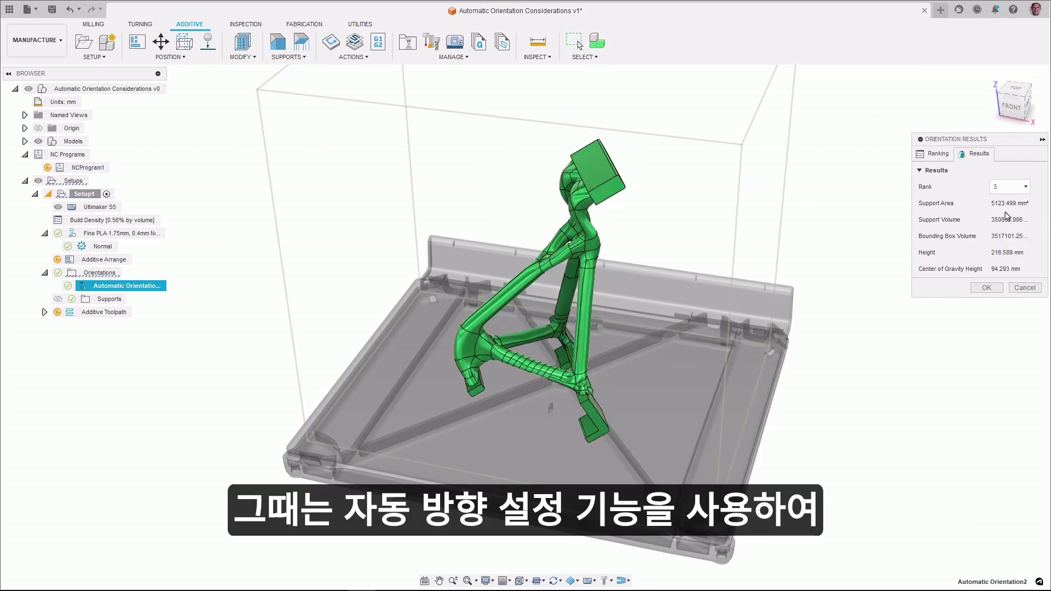
{"action": "left_click", "coordinate": [1012, 187]}
{"action": "left_click", "coordinate": [1002, 245]}
{"action": "left_click", "coordinate": [1011, 187]}
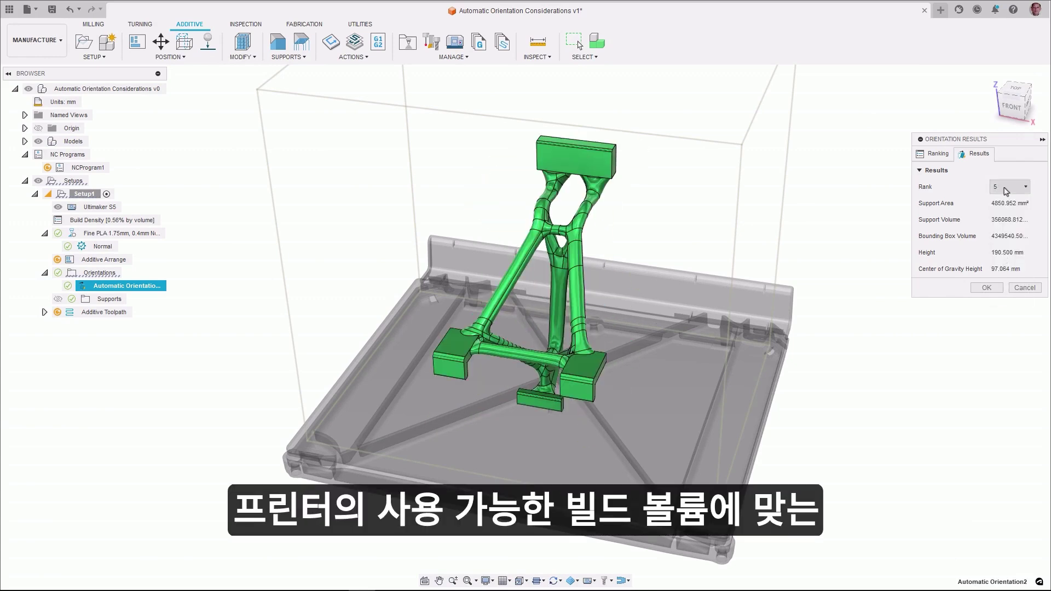
{"action": "left_click", "coordinate": [1007, 187]}
{"action": "left_click", "coordinate": [1002, 266]}
{"action": "left_click", "coordinate": [1007, 187]}
{"action": "left_click", "coordinate": [1001, 277]}
{"action": "left_click", "coordinate": [1007, 186]}
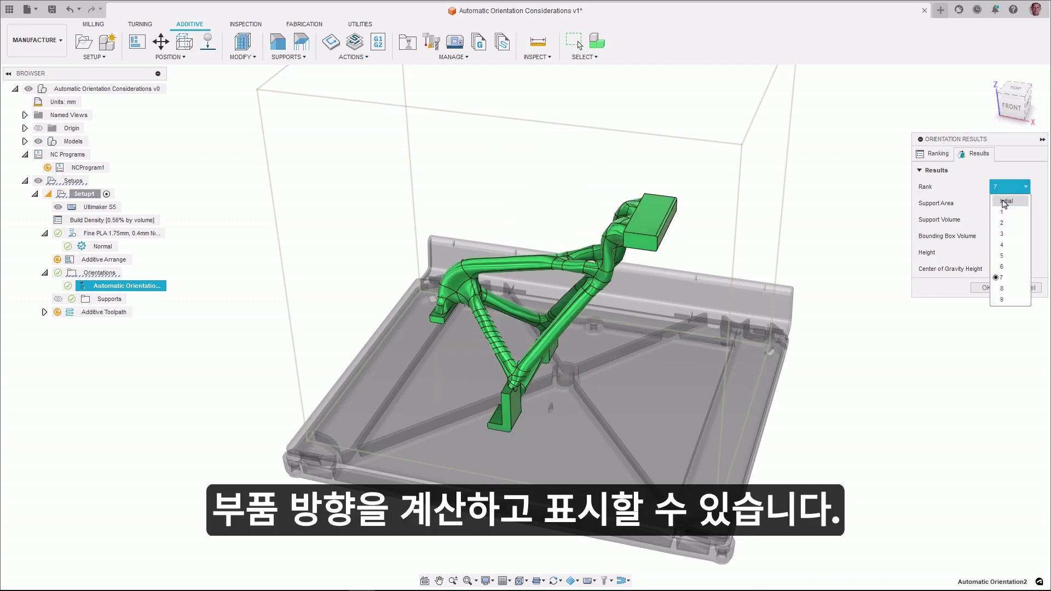
{"action": "left_click", "coordinate": [1002, 289]}
{"action": "left_click", "coordinate": [1007, 186]}
{"action": "left_click", "coordinate": [1002, 299]}
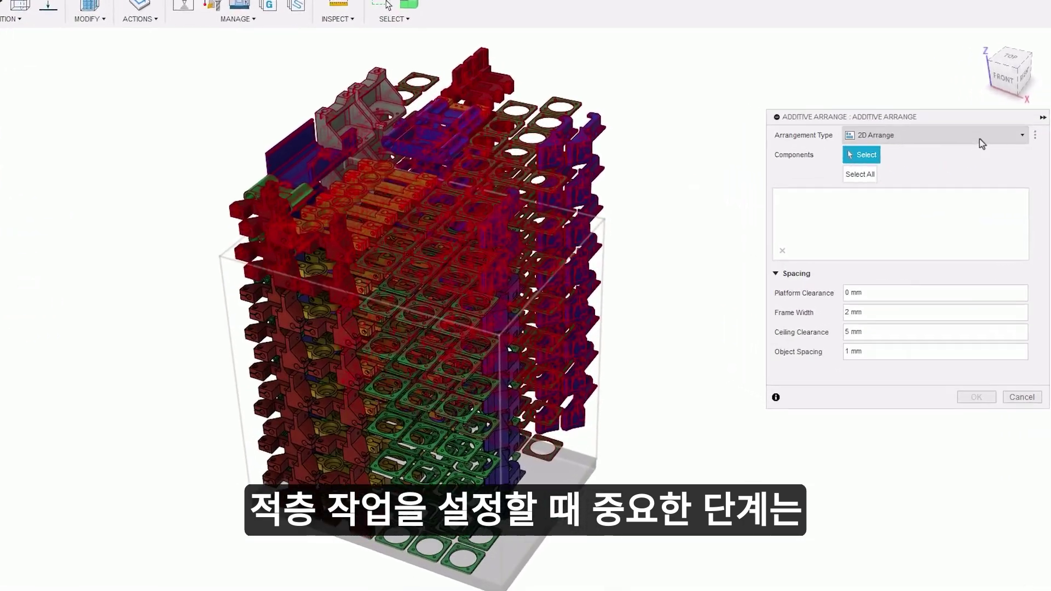
Step: Run the Additive Arrange on all components with the 3D Arrange (Monte Carlo) type, keeping the default spacing and advanced settings
{"action": "left_click", "coordinate": [980, 139]}
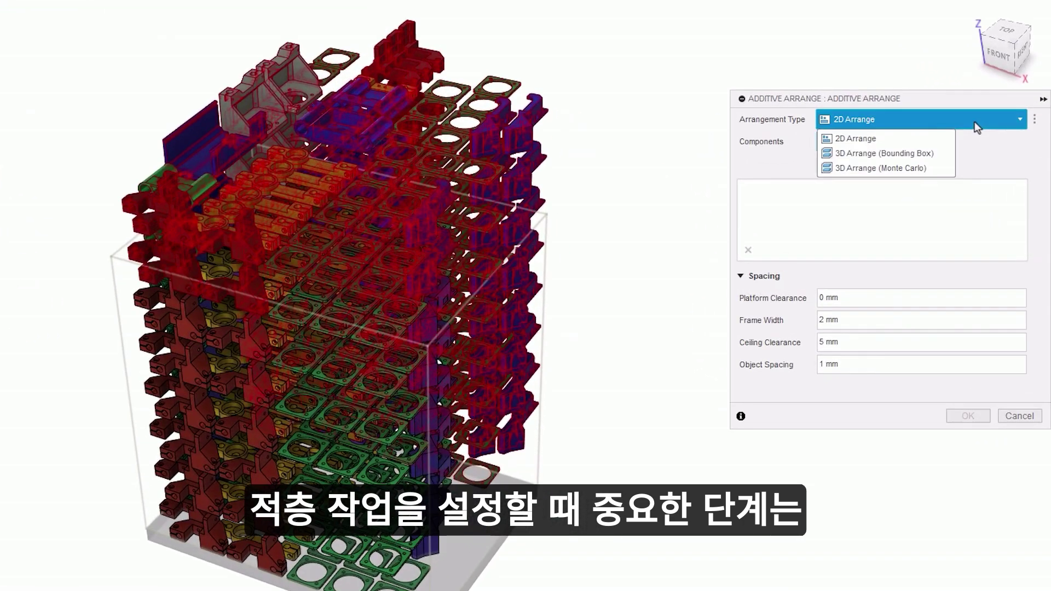
{"action": "left_click", "coordinate": [863, 169]}
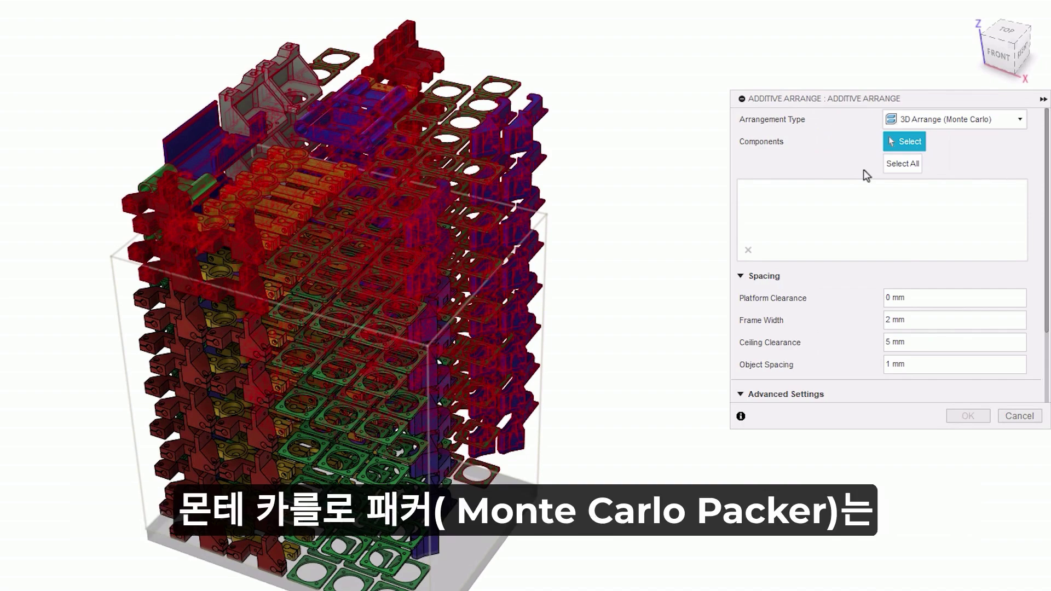
{"action": "left_click", "coordinate": [902, 164]}
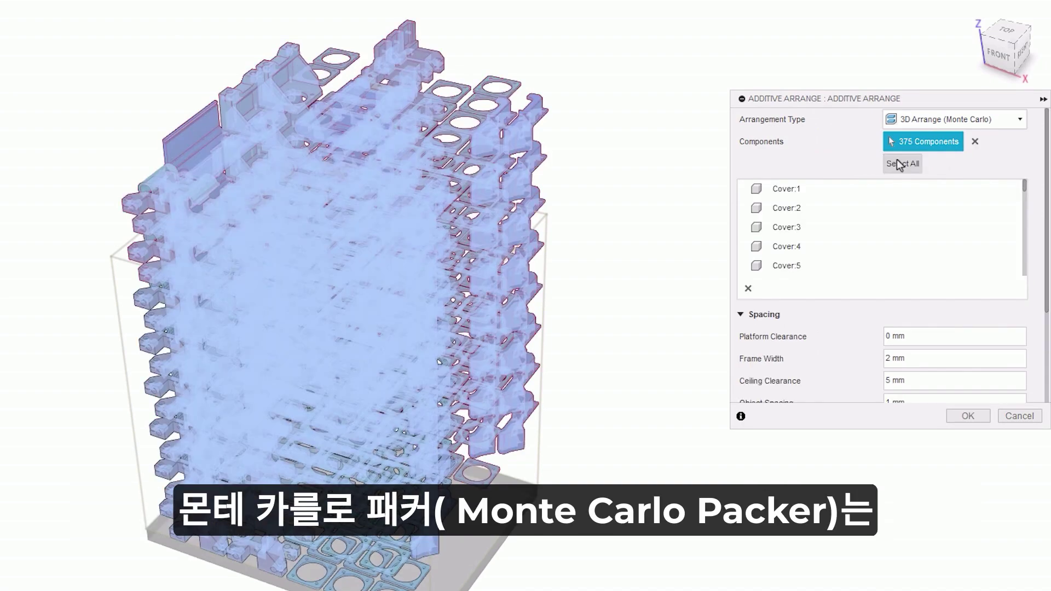
{"action": "scroll", "coordinate": [982, 243], "scroll_direction": "down", "scroll_amount": 3}
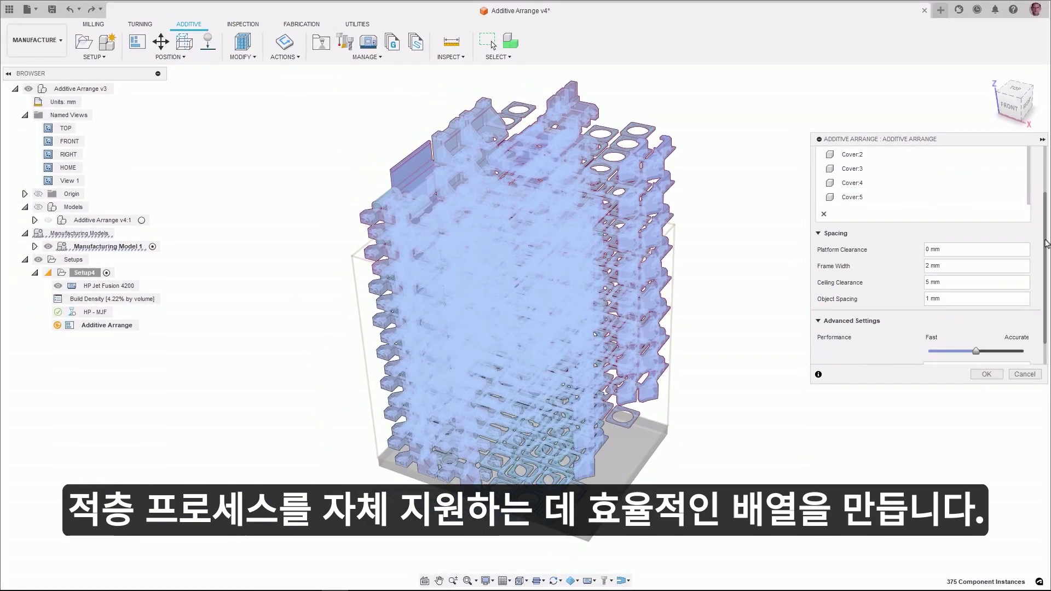
{"action": "scroll", "coordinate": [1047, 243], "scroll_direction": "down", "scroll_amount": 1}
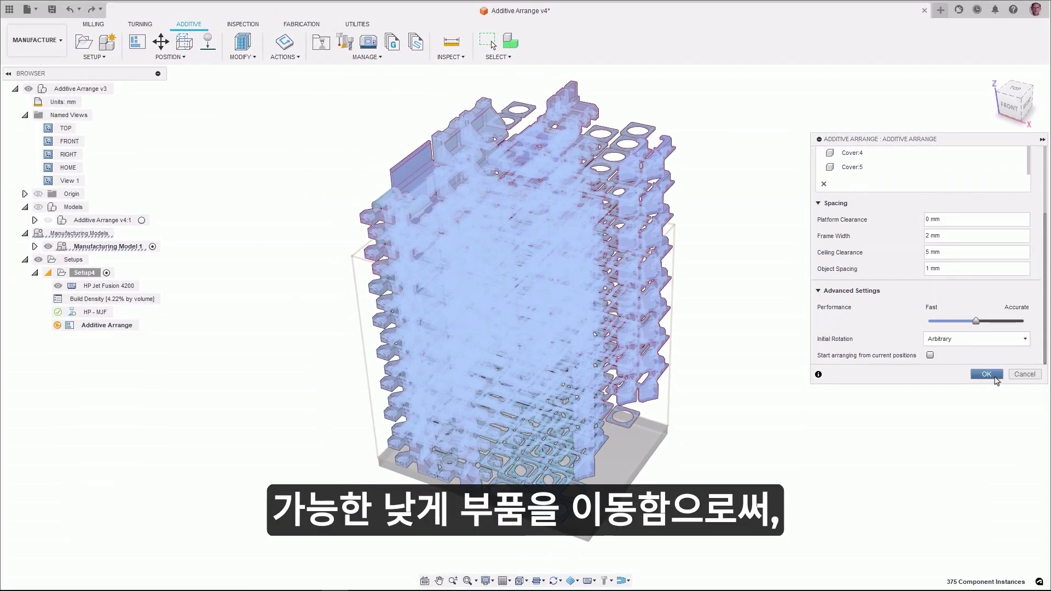
{"action": "left_click", "coordinate": [986, 374]}
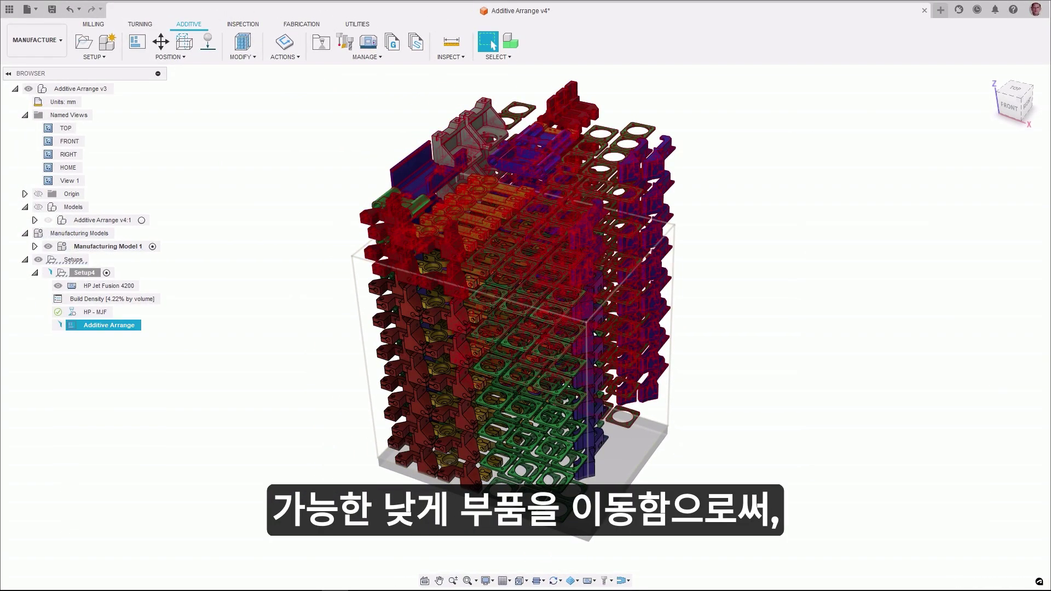
{"action": "double_click", "coordinate": [49, 182]}
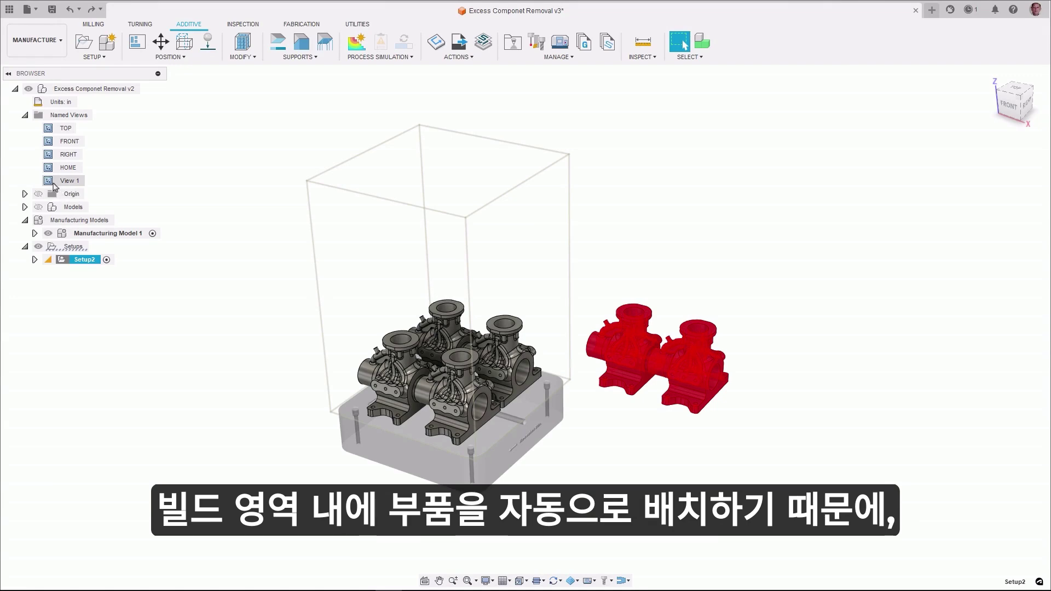
Step: Remove the excess components lying outside the build volume from Setup2
{"action": "double_click", "coordinate": [48, 182]}
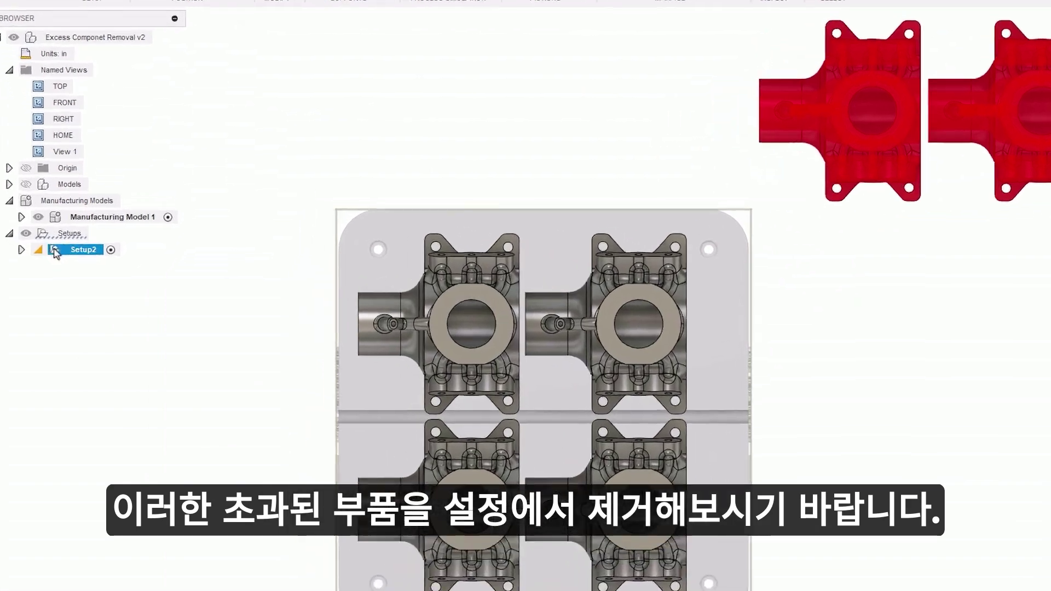
{"action": "right_click", "coordinate": [62, 260]}
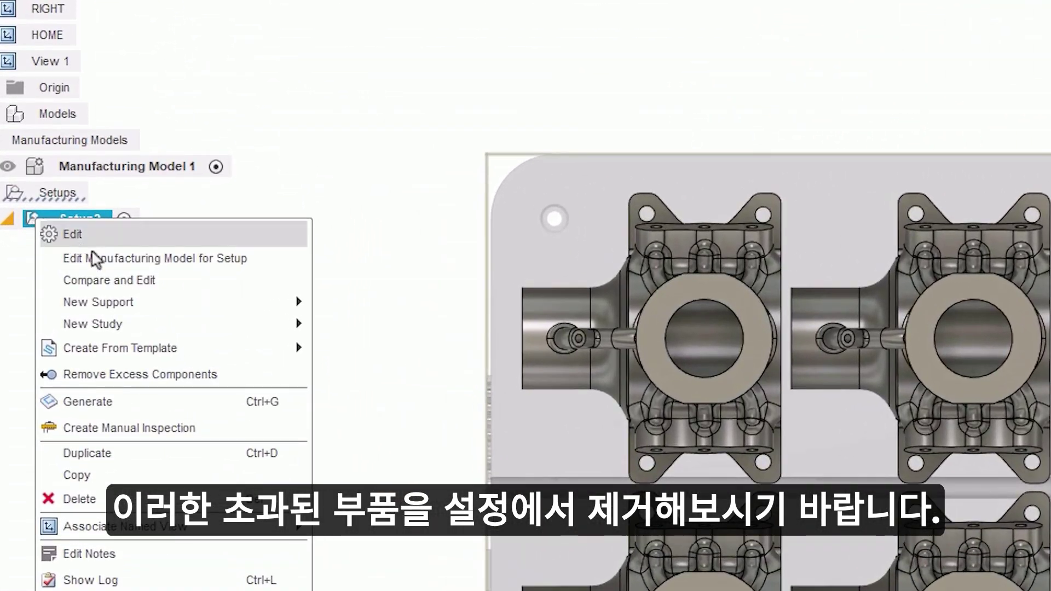
{"action": "left_click", "coordinate": [139, 374]}
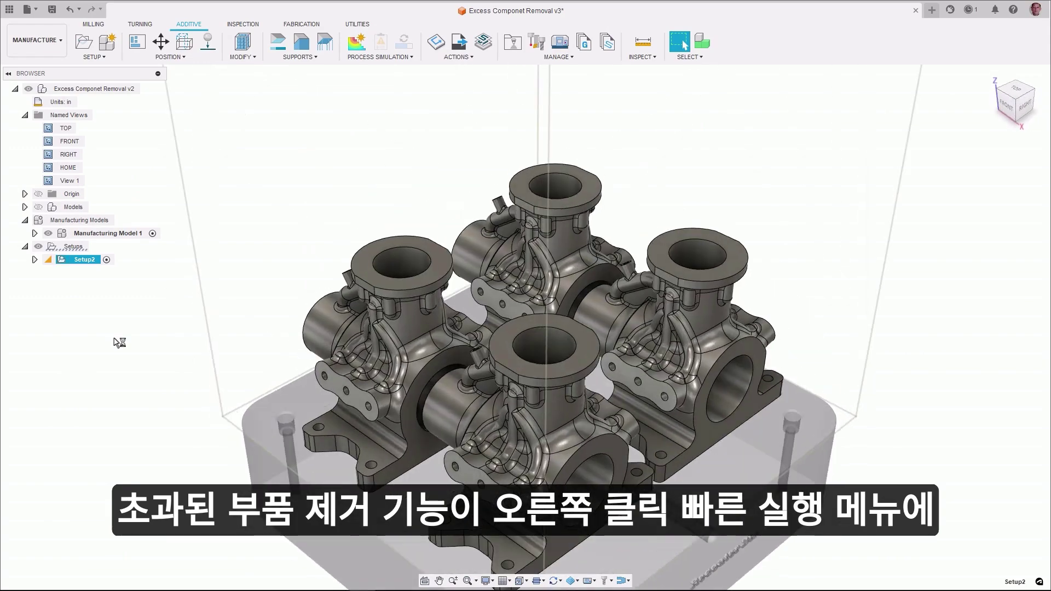
{"action": "double_click", "coordinate": [48, 183]}
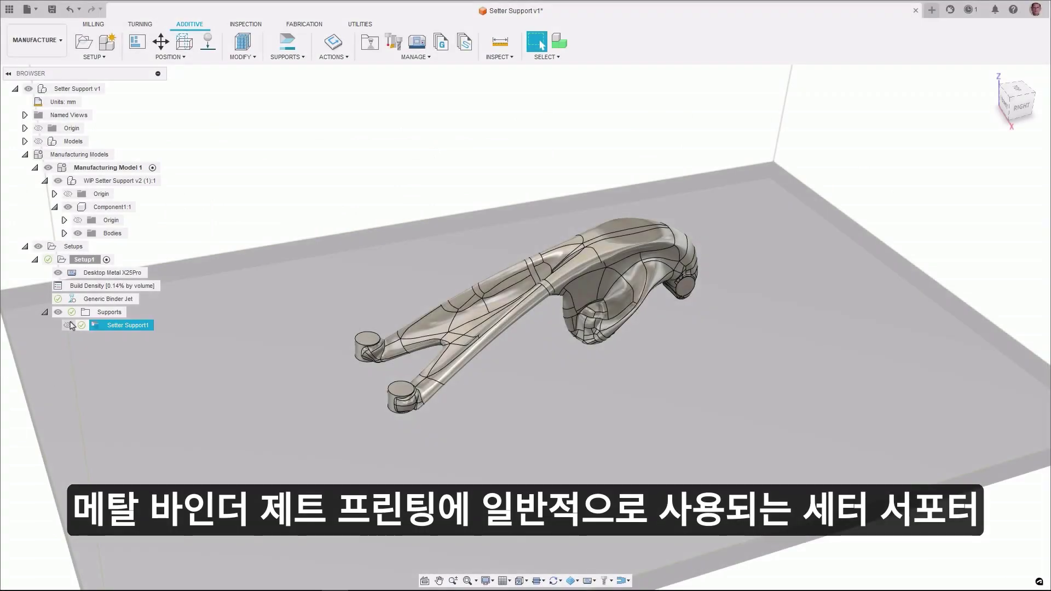
Step: Show Setter Support1 and split it from the part body as a Separate mesh in a new component, checking the part without it
{"action": "left_click", "coordinate": [68, 325]}
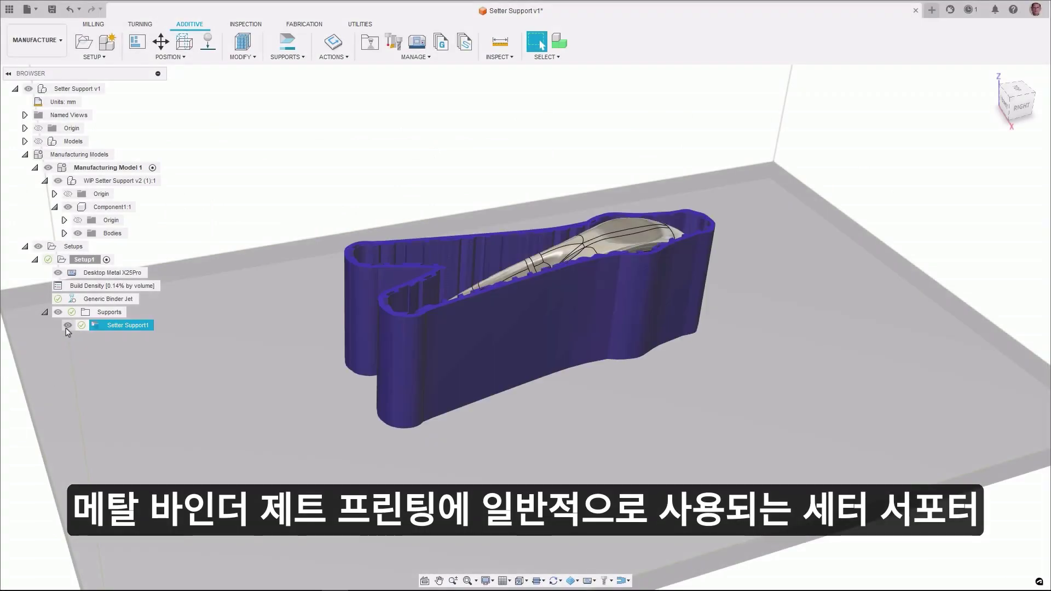
{"action": "left_click", "coordinate": [241, 57]}
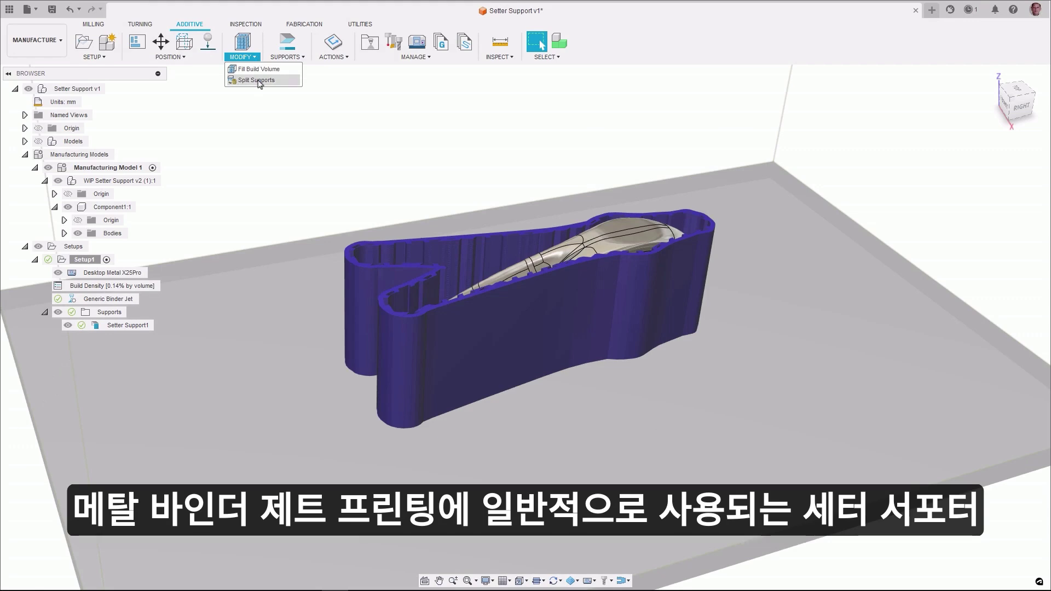
{"action": "left_click", "coordinate": [260, 80]}
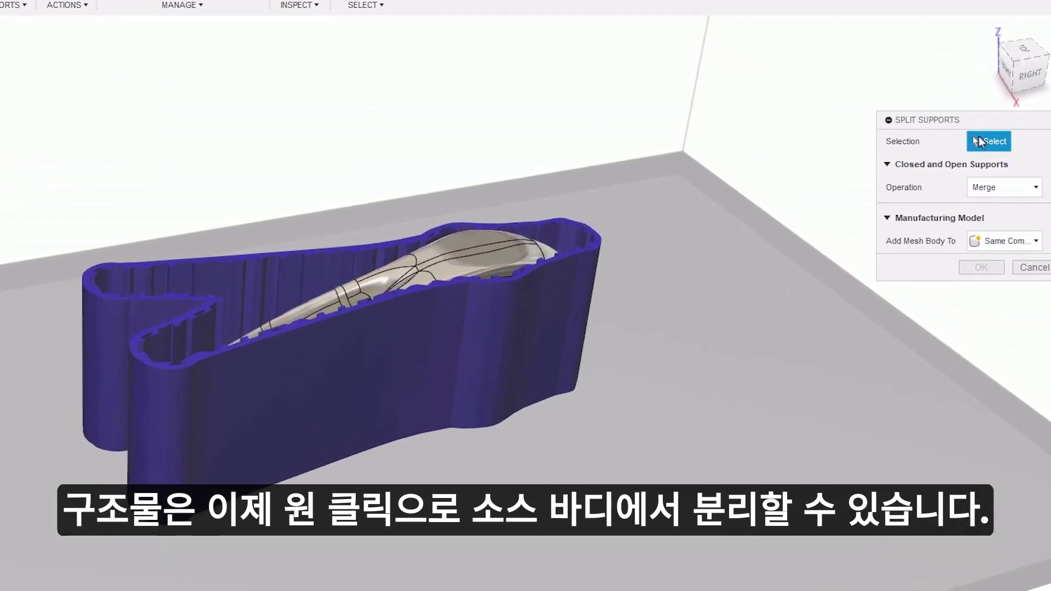
{"action": "left_click", "coordinate": [504, 237]}
{"action": "left_click", "coordinate": [994, 189]}
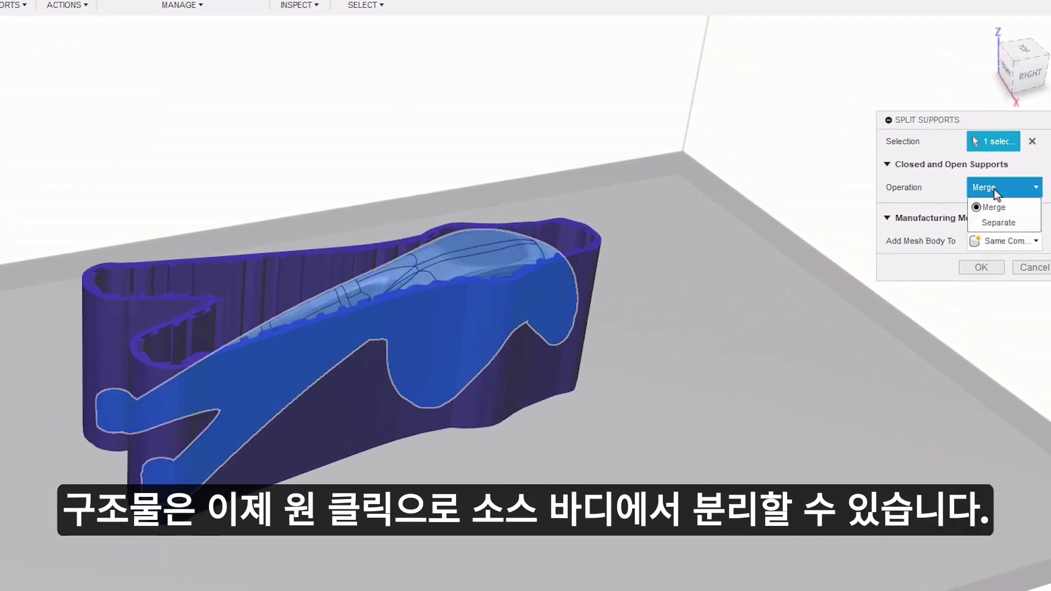
{"action": "left_click", "coordinate": [996, 226]}
{"action": "left_click", "coordinate": [1000, 242]}
{"action": "left_click", "coordinate": [997, 277]}
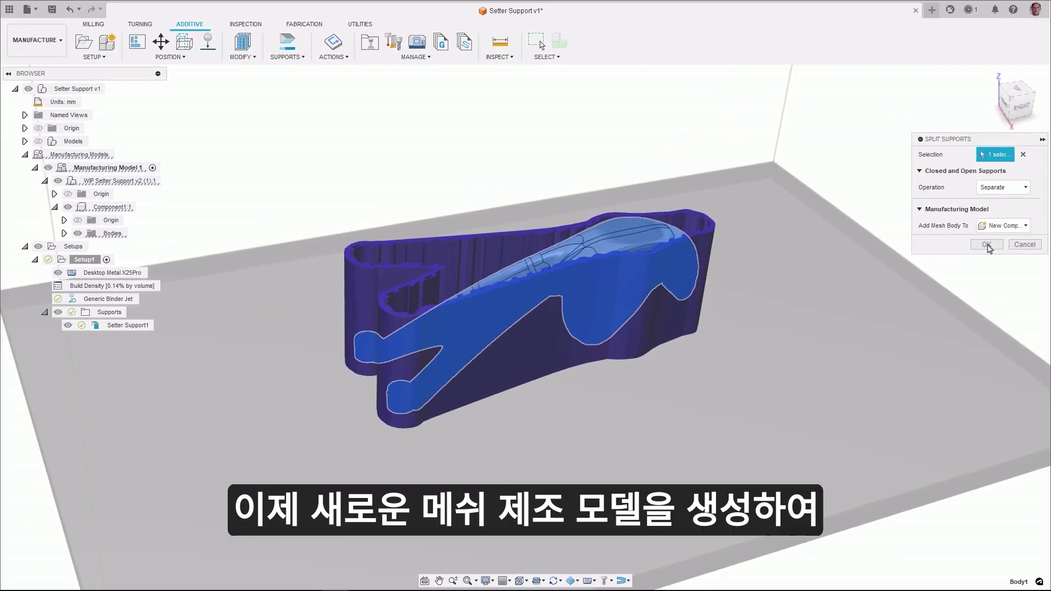
{"action": "left_click", "coordinate": [989, 246]}
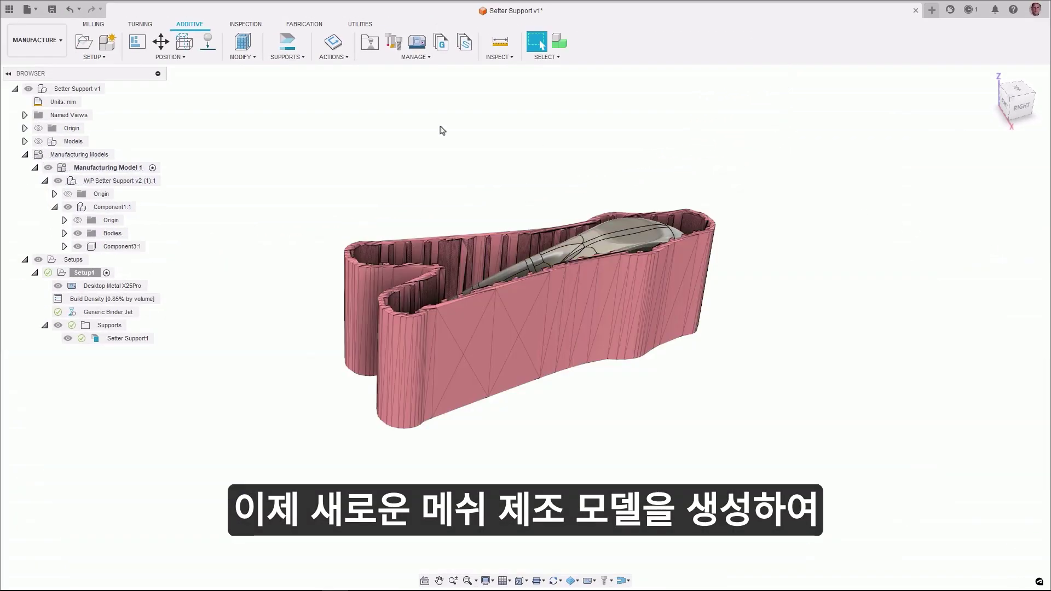
{"action": "left_click", "coordinate": [77, 247]}
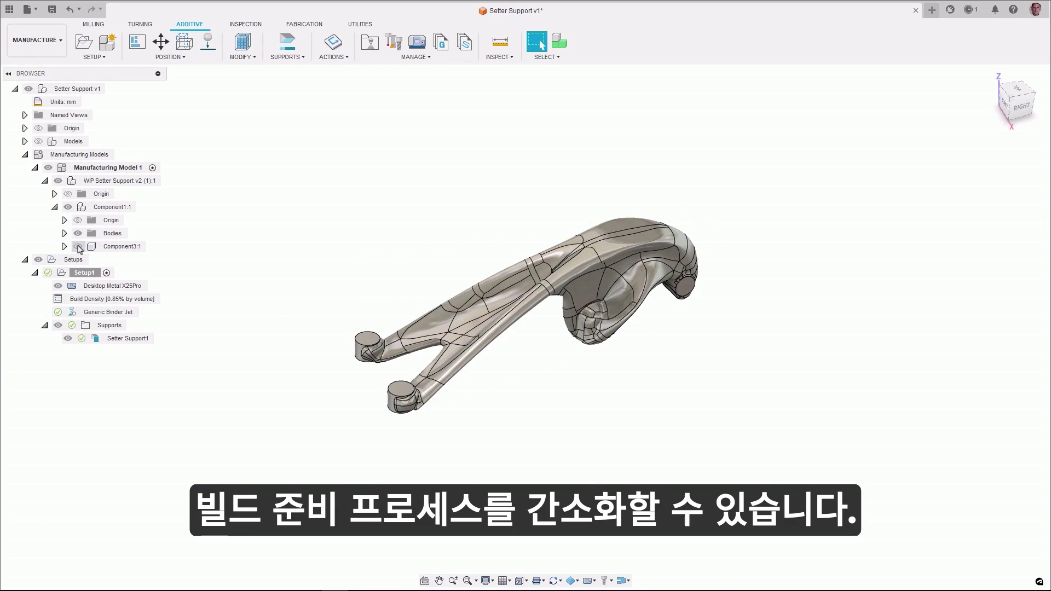
{"action": "left_click", "coordinate": [78, 247]}
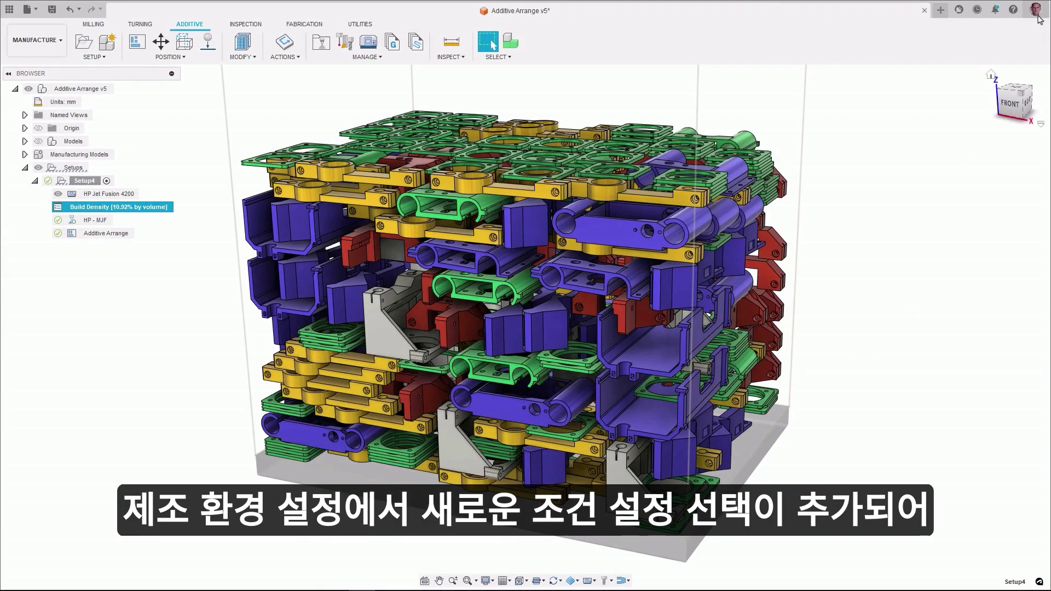
Step: Set the Build Density display type in the Manufacture preferences to By build height
{"action": "left_click", "coordinate": [1036, 12]}
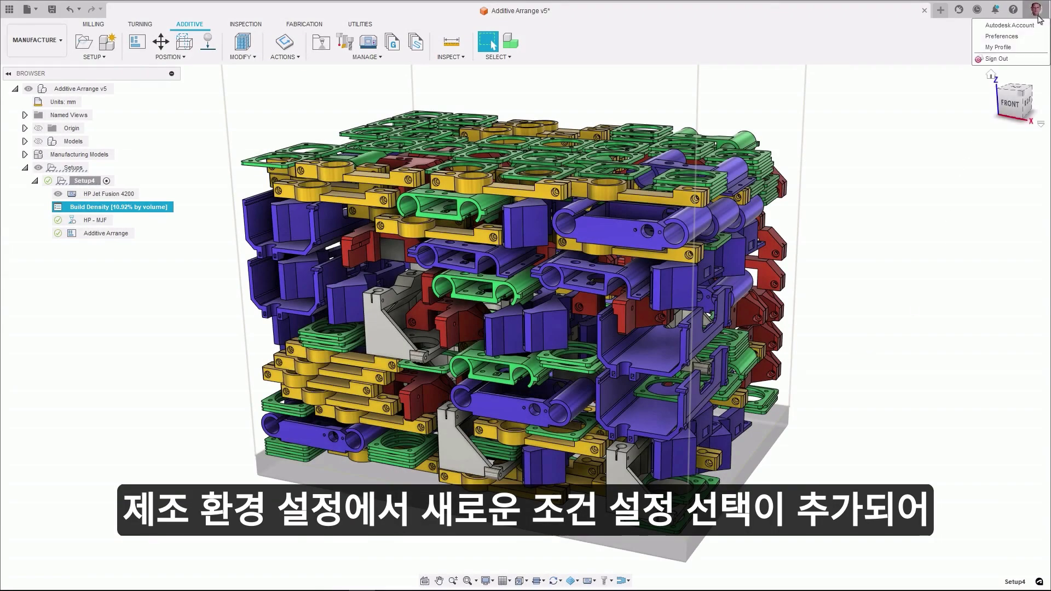
{"action": "left_click", "coordinate": [1019, 40]}
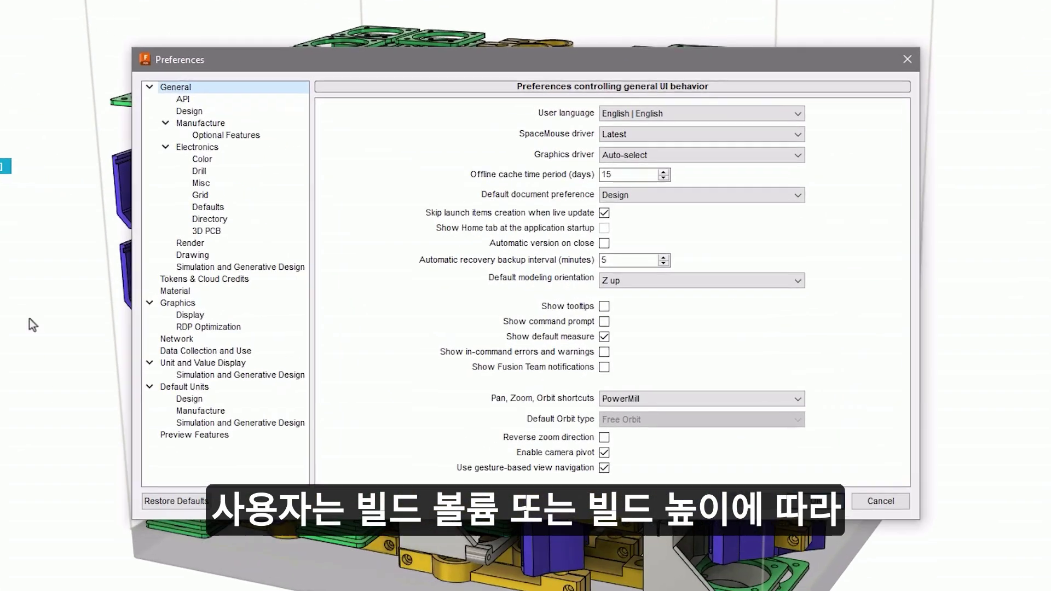
{"action": "left_click", "coordinate": [295, 180]}
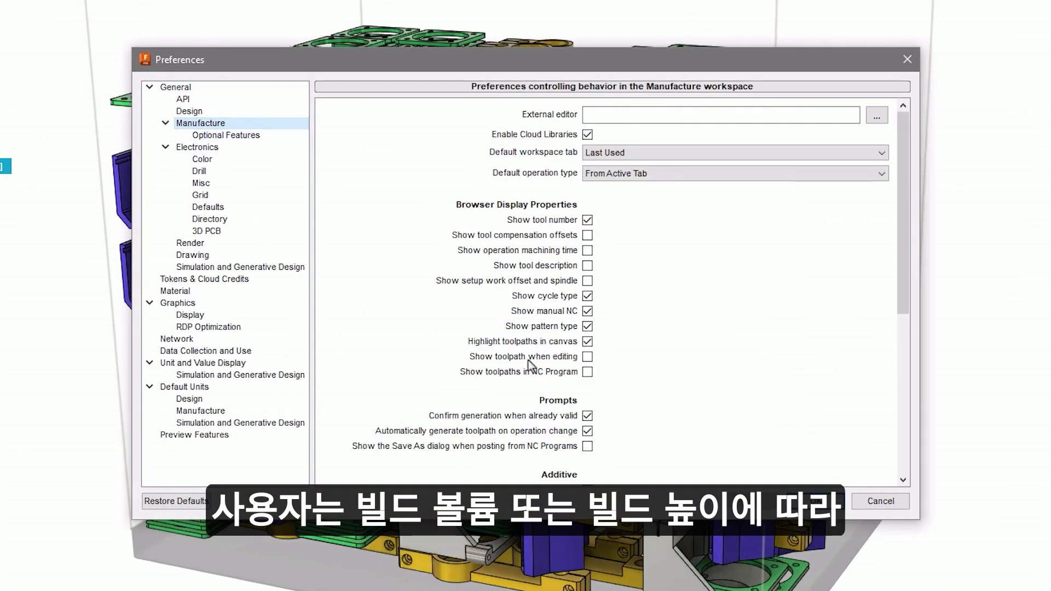
{"action": "scroll", "coordinate": [528, 360], "scroll_direction": "down", "scroll_amount": 5}
{"action": "left_click", "coordinate": [877, 347]}
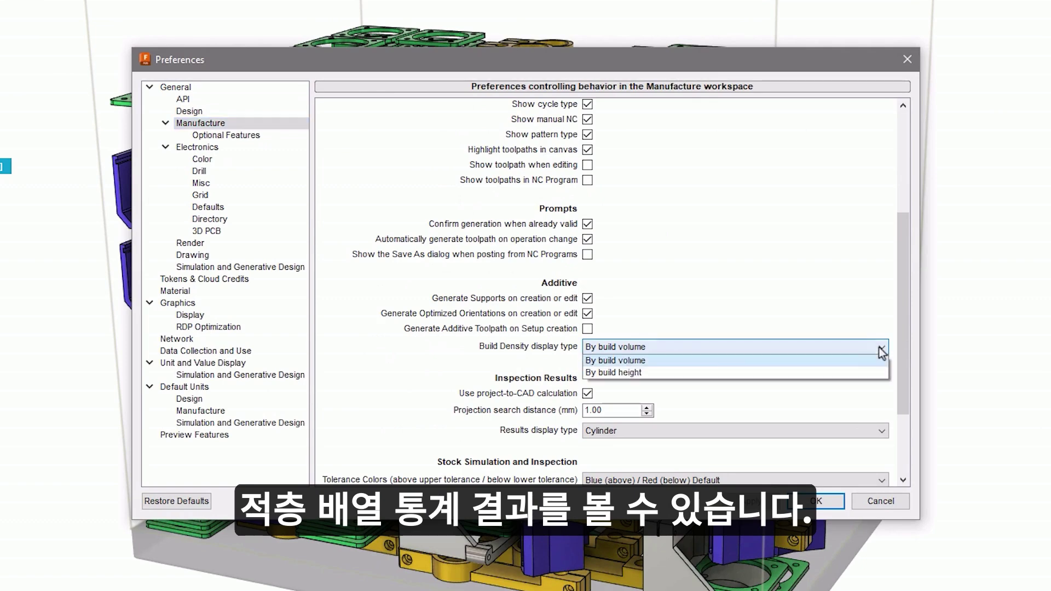
{"action": "left_click", "coordinate": [868, 372]}
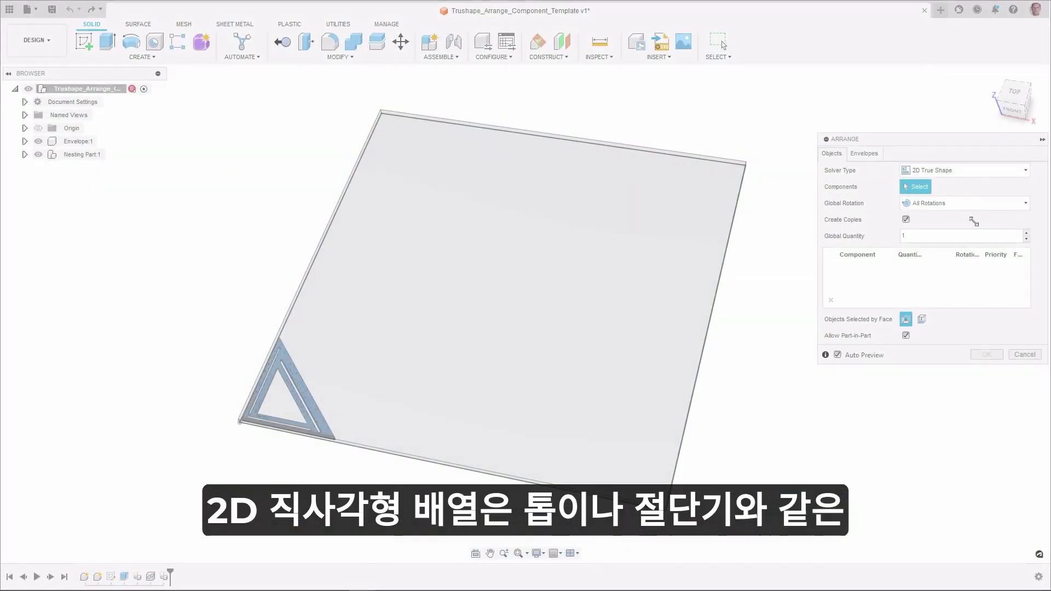
Step: Arrange 20 copies of the triangular square component on the envelope plate's face with the 2D Rectangular solver
{"action": "left_click", "coordinate": [985, 170]}
{"action": "left_click", "coordinate": [938, 176]}
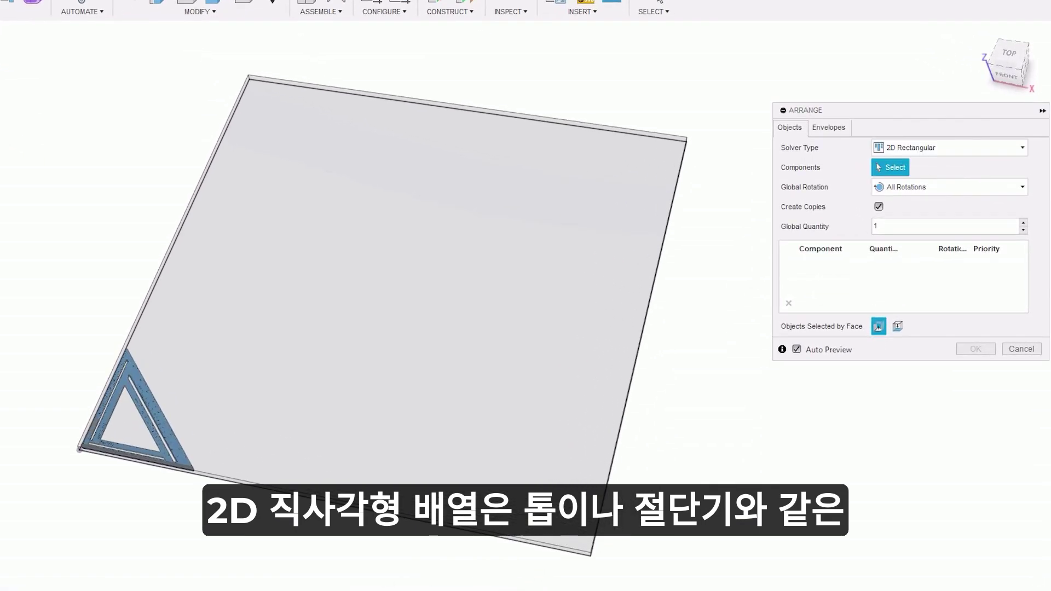
{"action": "left_click", "coordinate": [146, 384]}
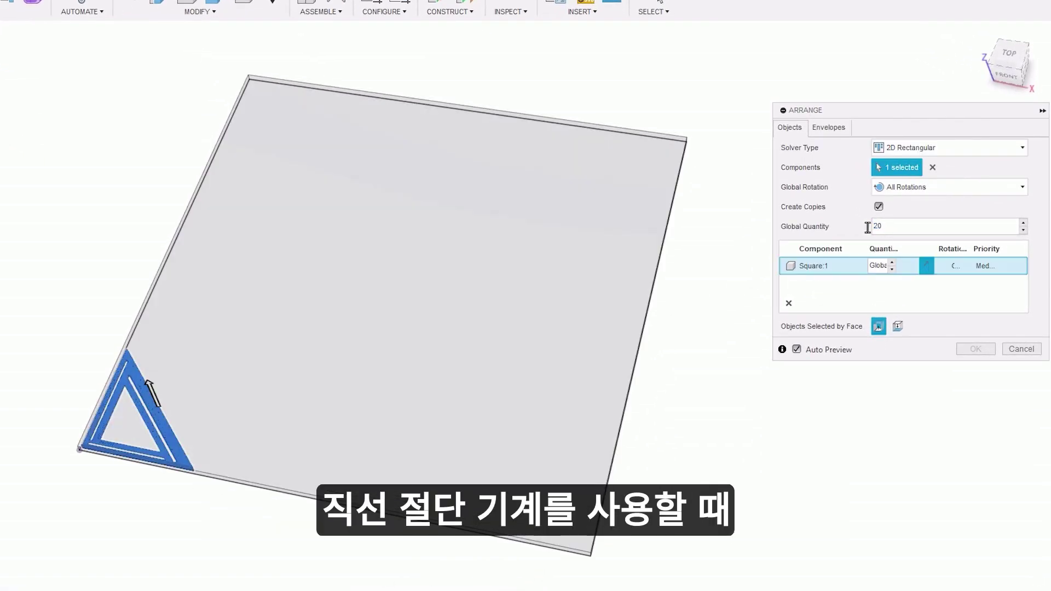
{"action": "left_click", "coordinate": [828, 127]}
{"action": "left_click", "coordinate": [628, 183]}
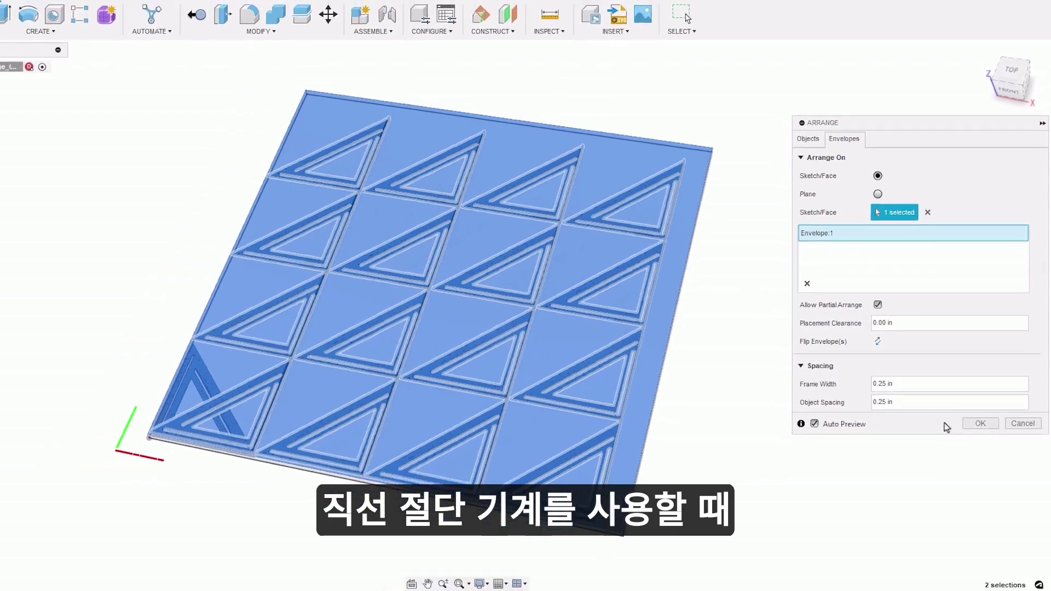
{"action": "left_click", "coordinate": [980, 423]}
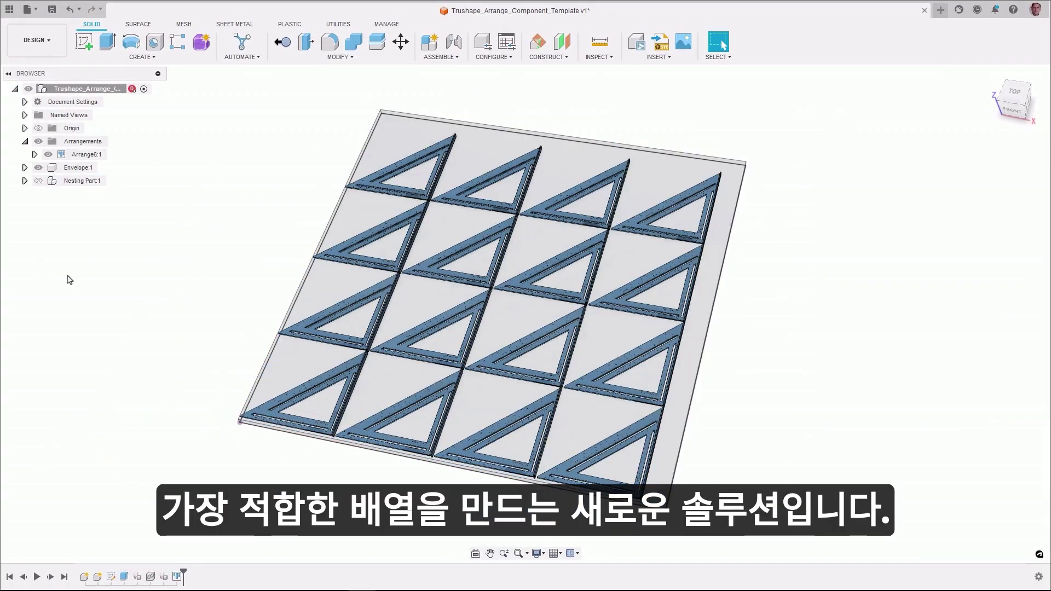